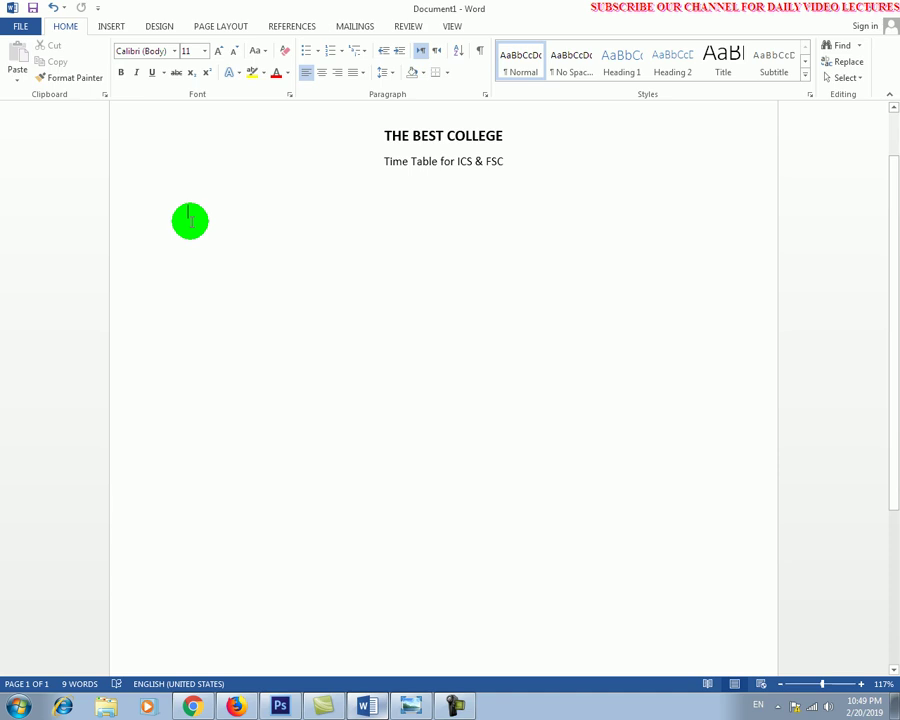
Step: Insert a table with 6 columns and 10 rows below the Time Table for ICS & FSC line
left_click(110, 27)
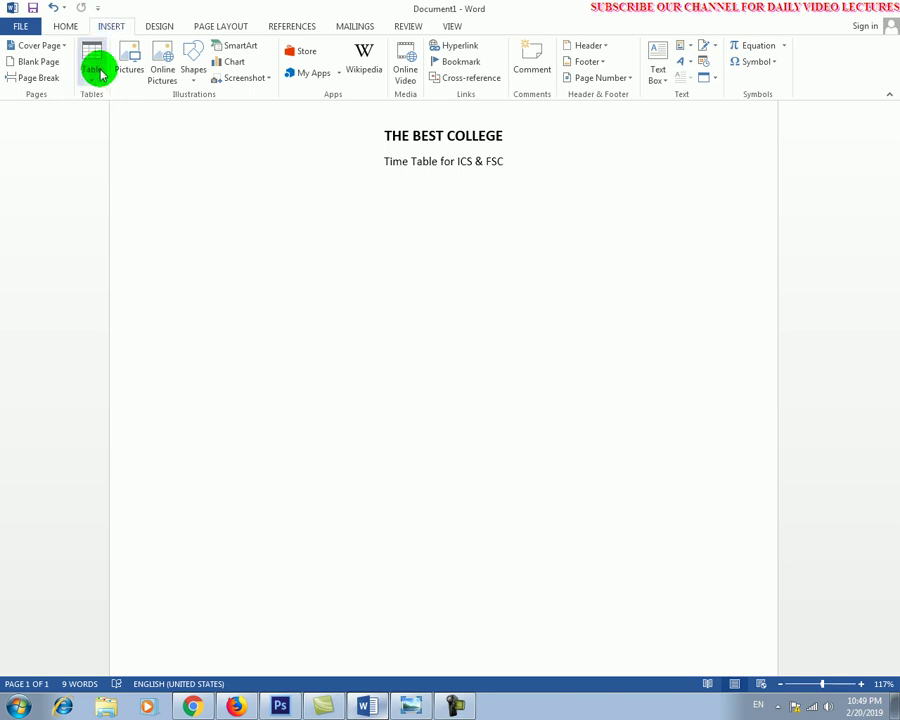
left_click(93, 66)
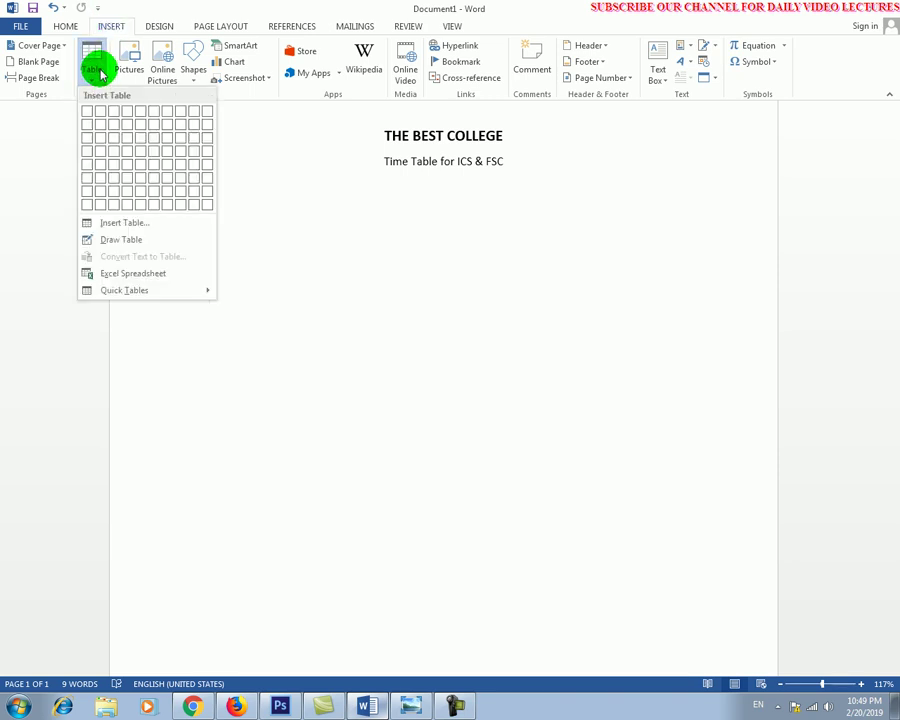
left_click(134, 227)
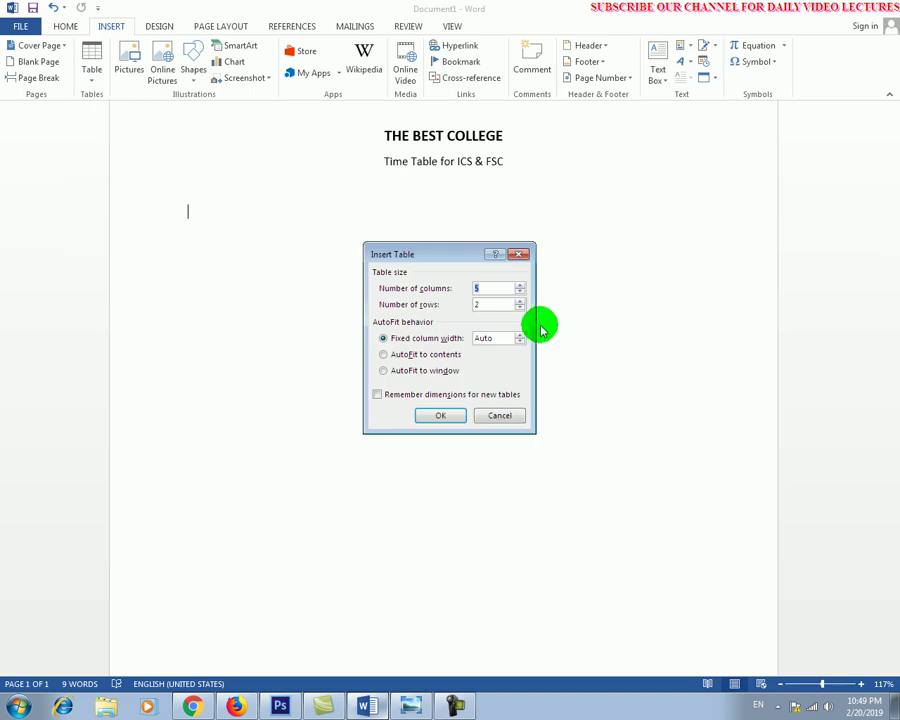
left_click(519, 286)
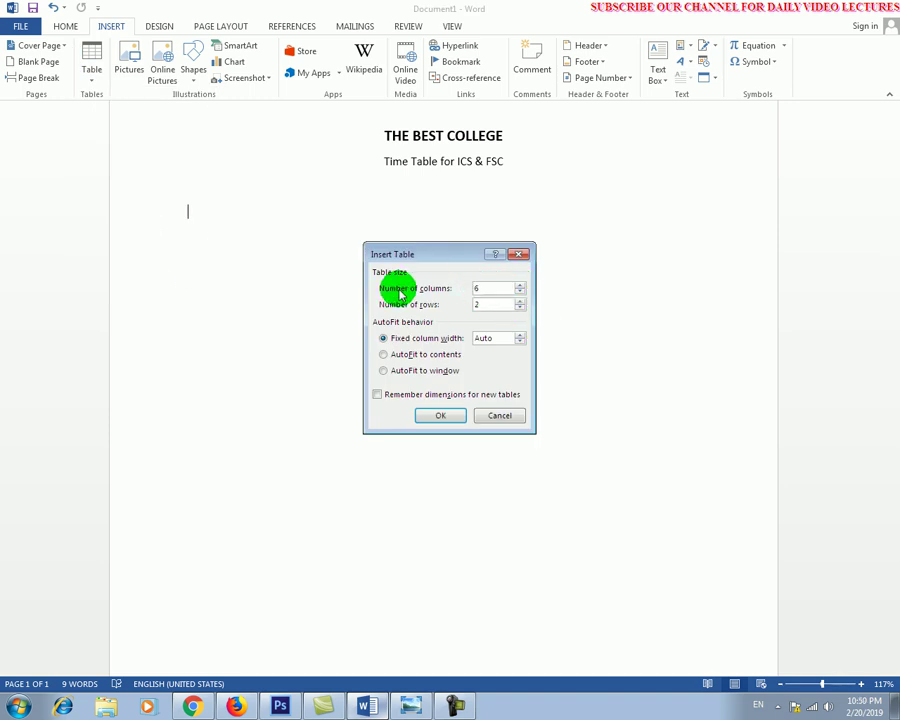
left_click(486, 303)
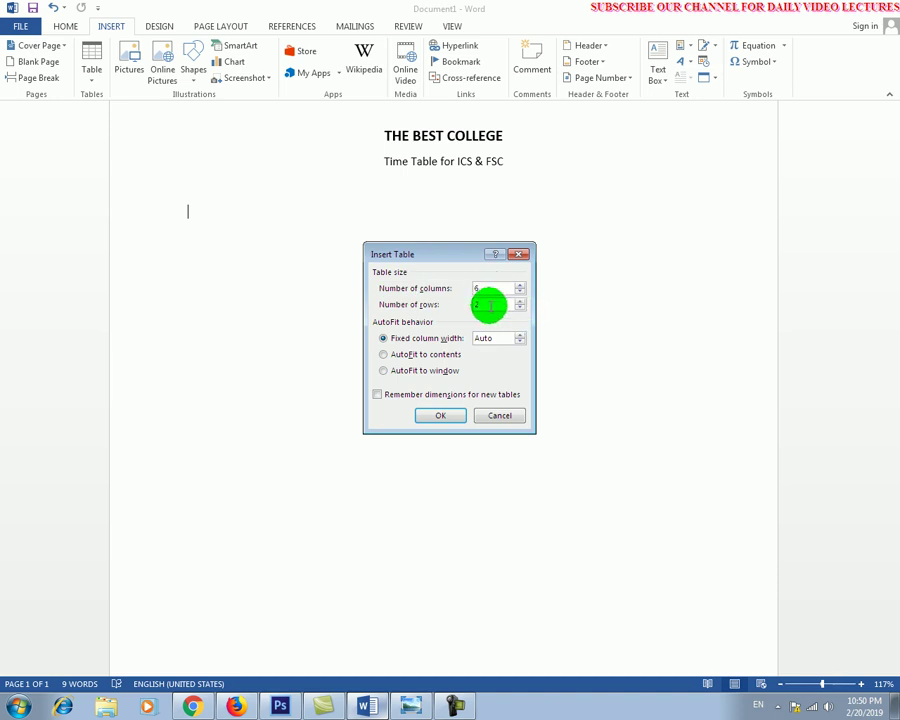
key("BackSpace")
type("10")
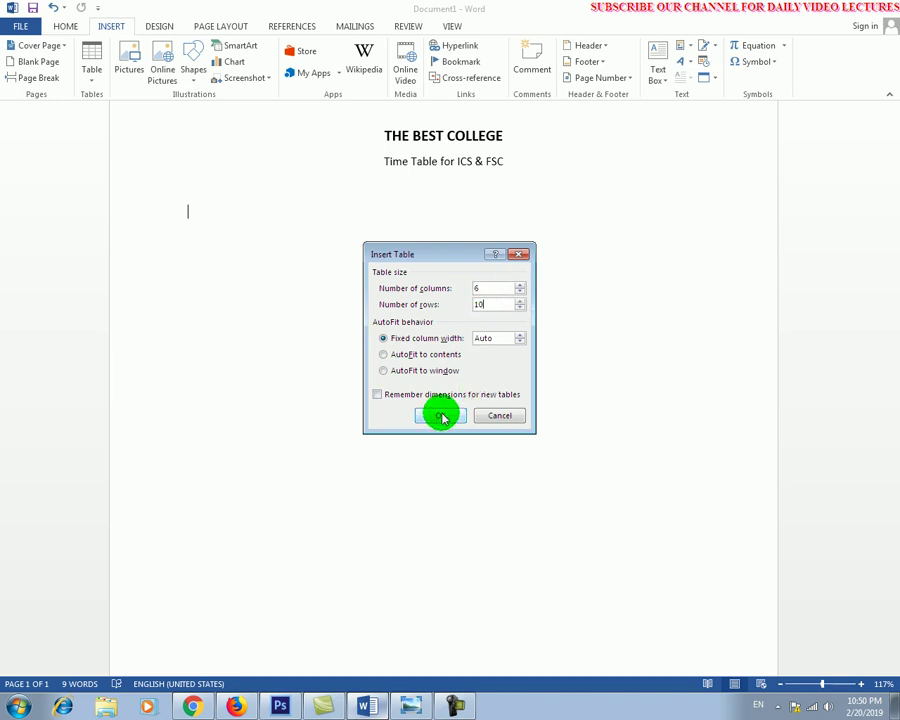
left_click(441, 415)
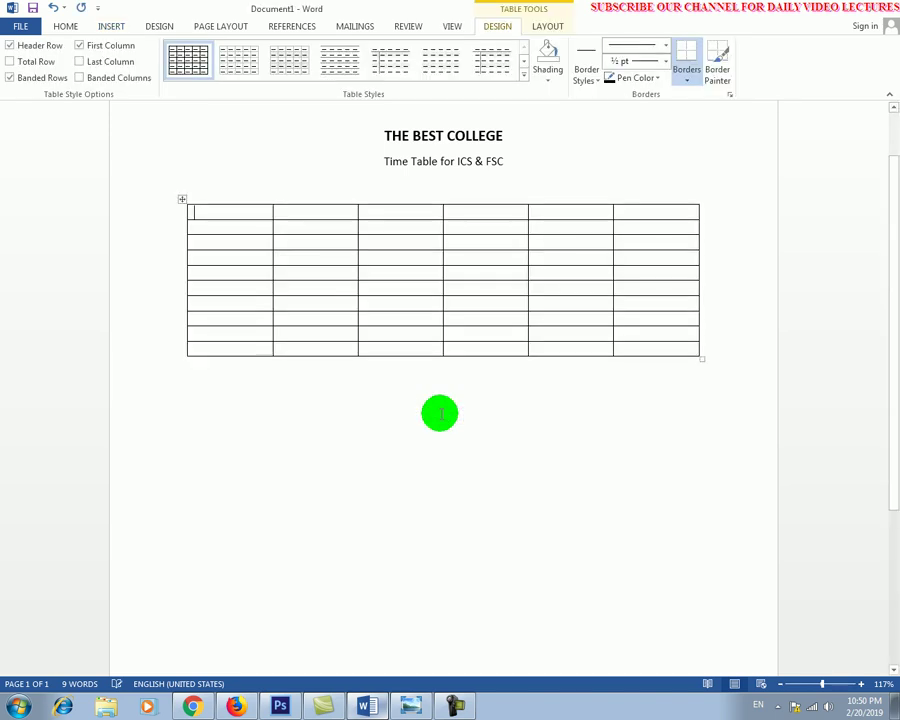
Step: Narrow the first column of the table by moving its right border inward
left_click(272, 231)
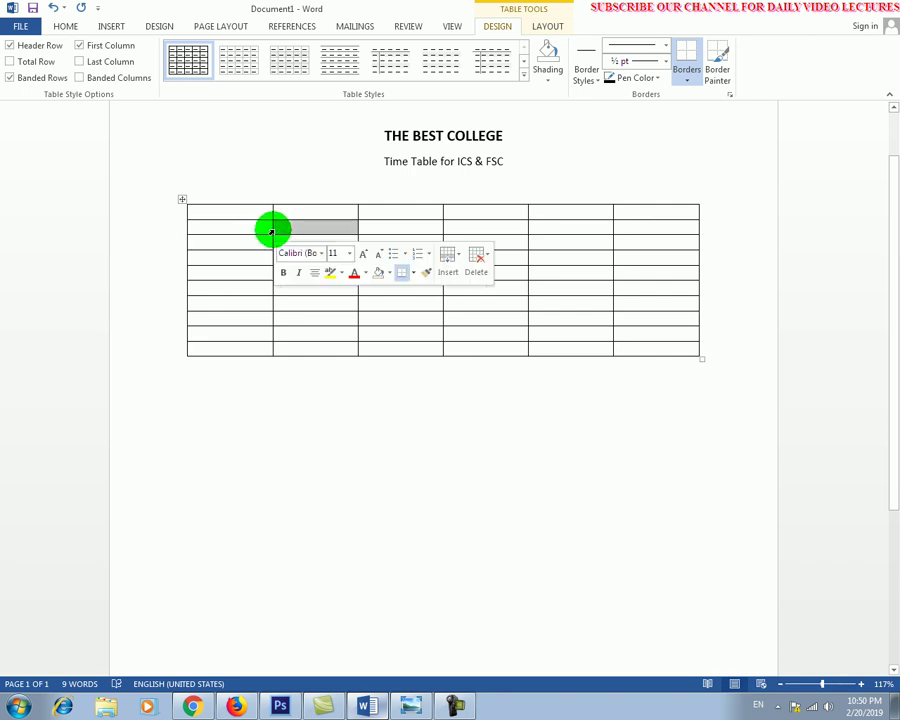
left_click(252, 214)
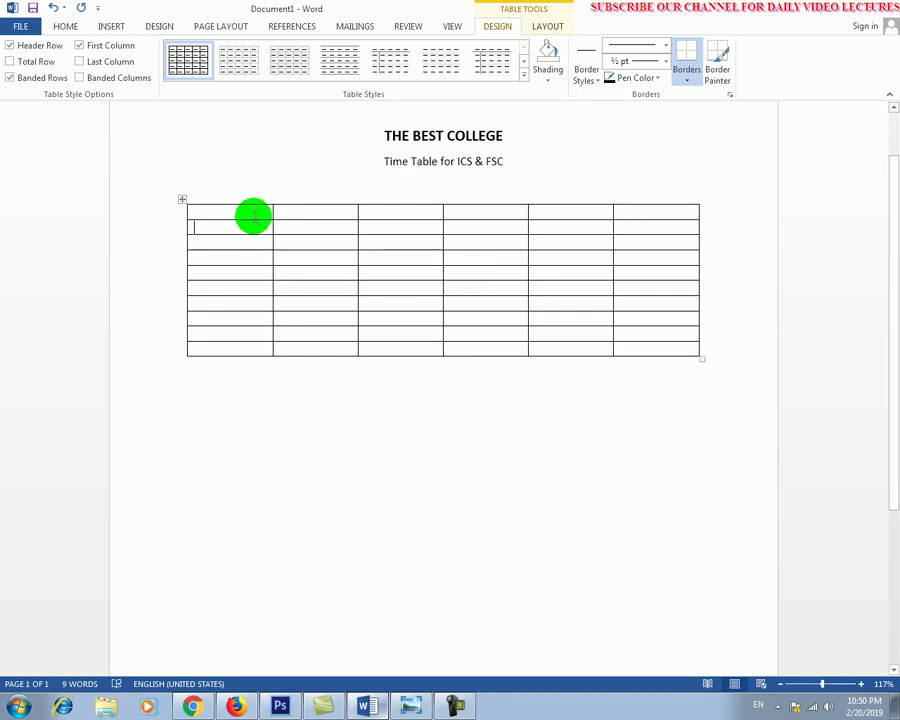
left_click(462, 702)
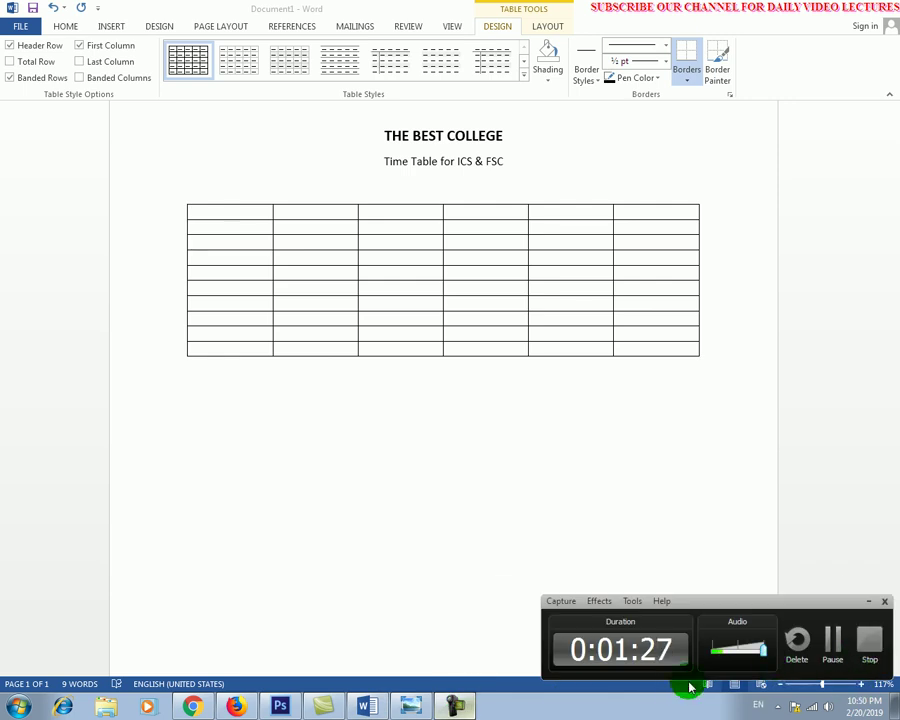
left_click(836, 652)
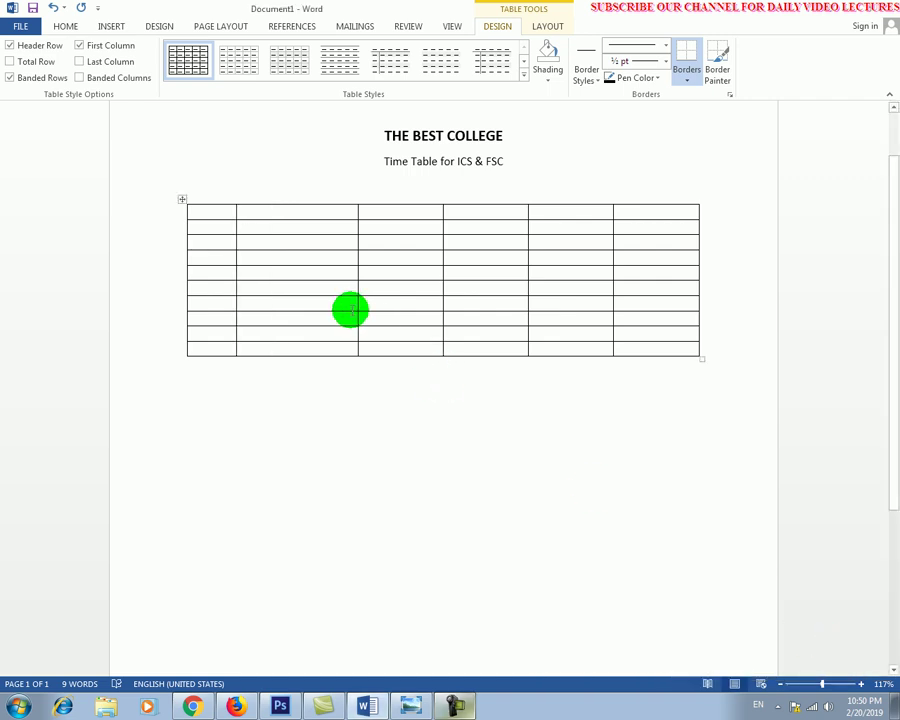
Step: Enter the headings Day and Period# in the first two cells of the table's top row
left_click(452, 706)
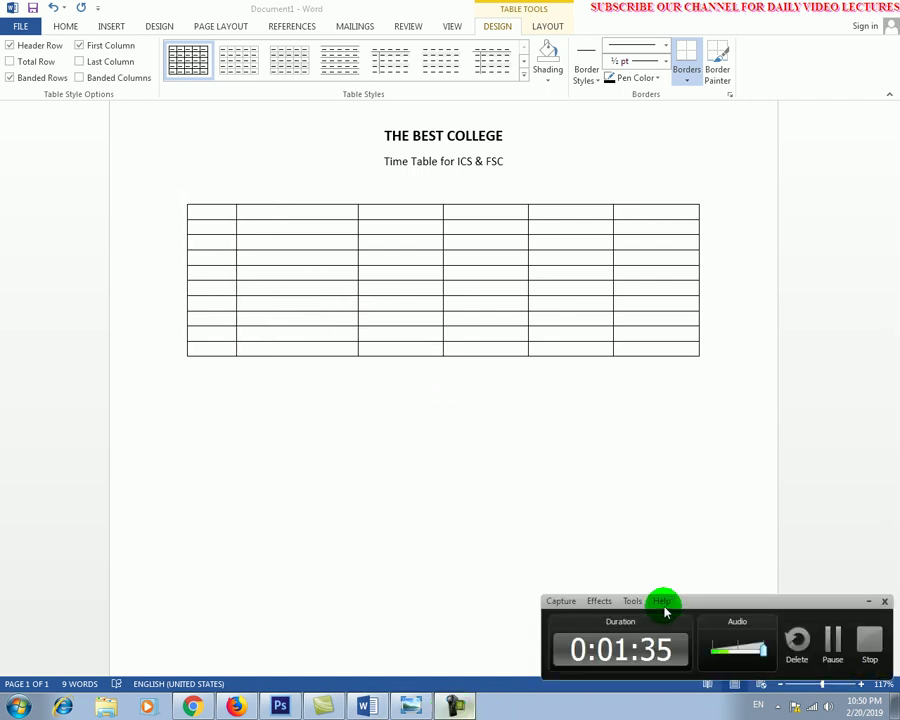
left_click(216, 212)
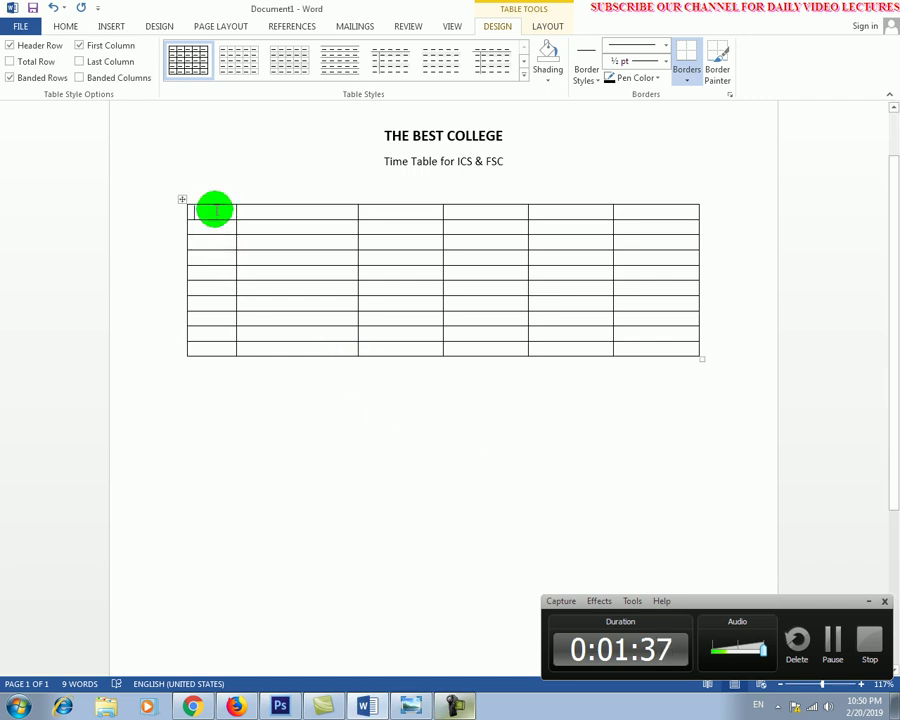
type("Day")
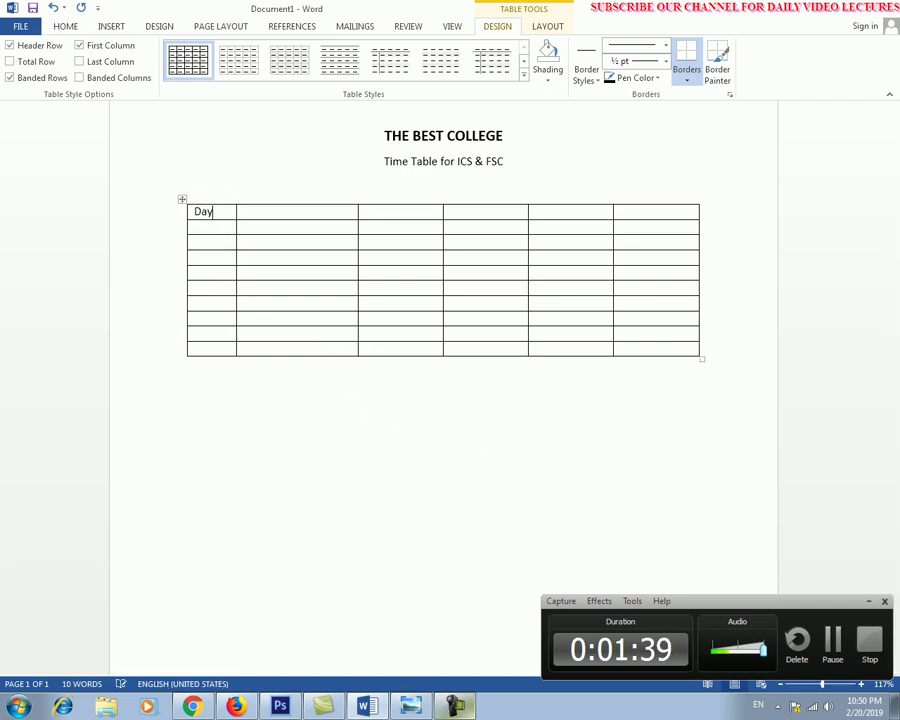
key("Tab")
type("pE")
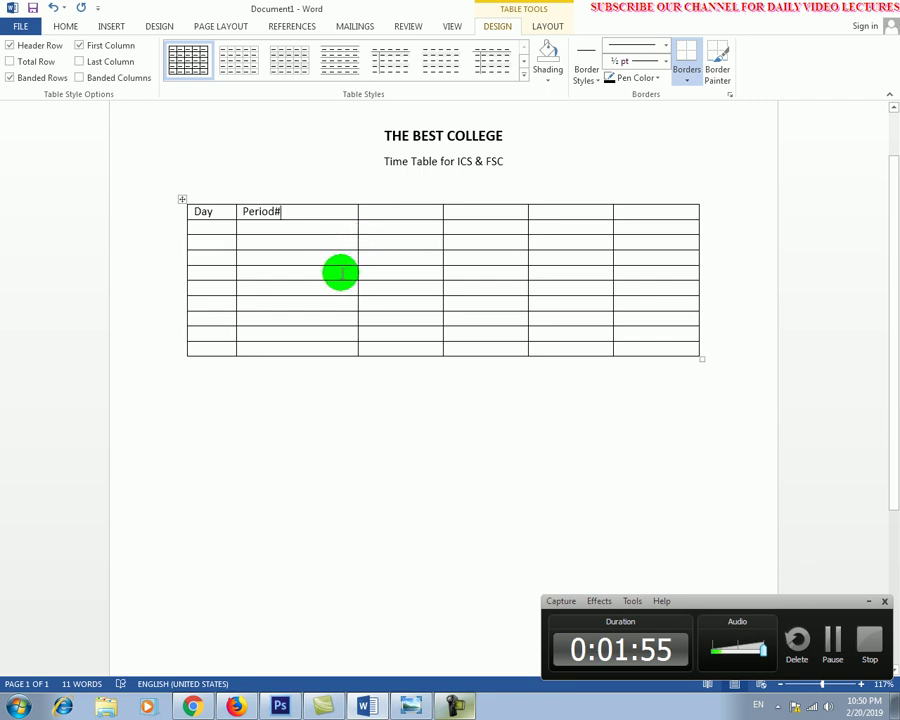
Step: Narrow the Period# column so that it just fits its heading
left_click(357, 271)
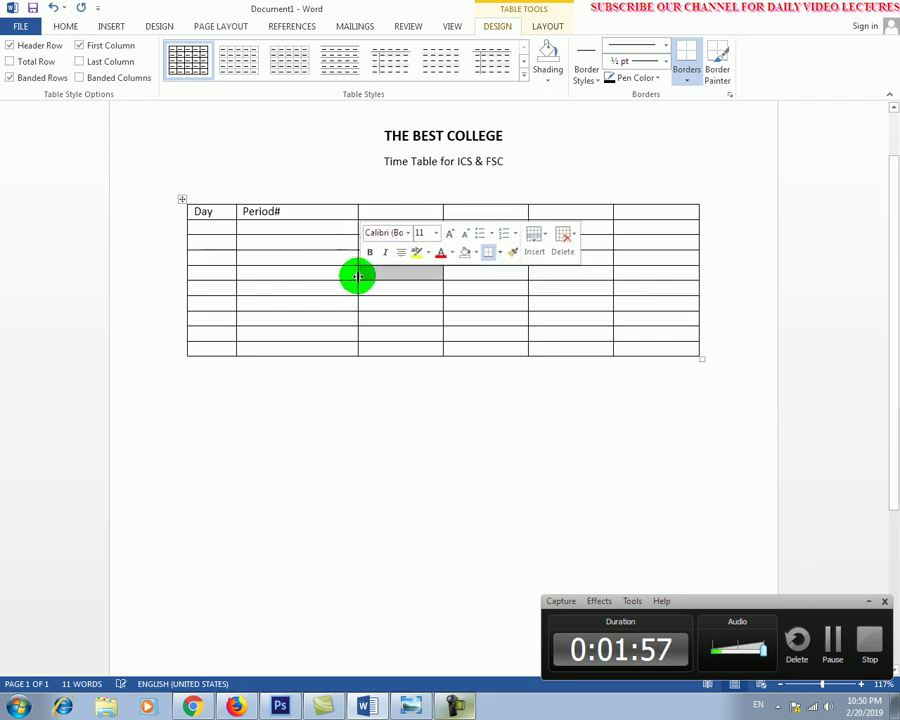
left_click(312, 210)
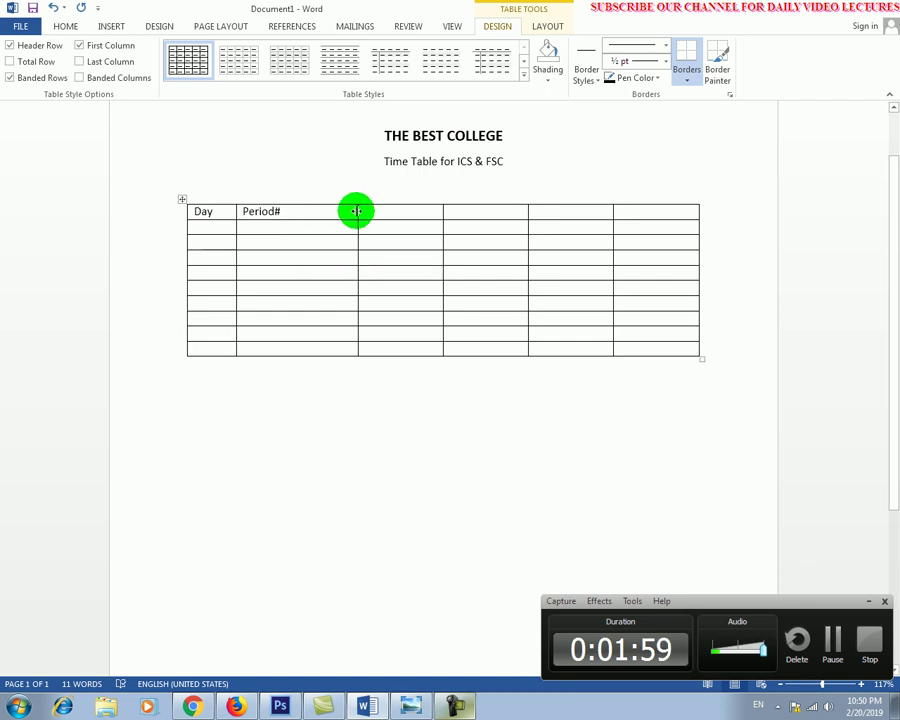
left_click(340, 320)
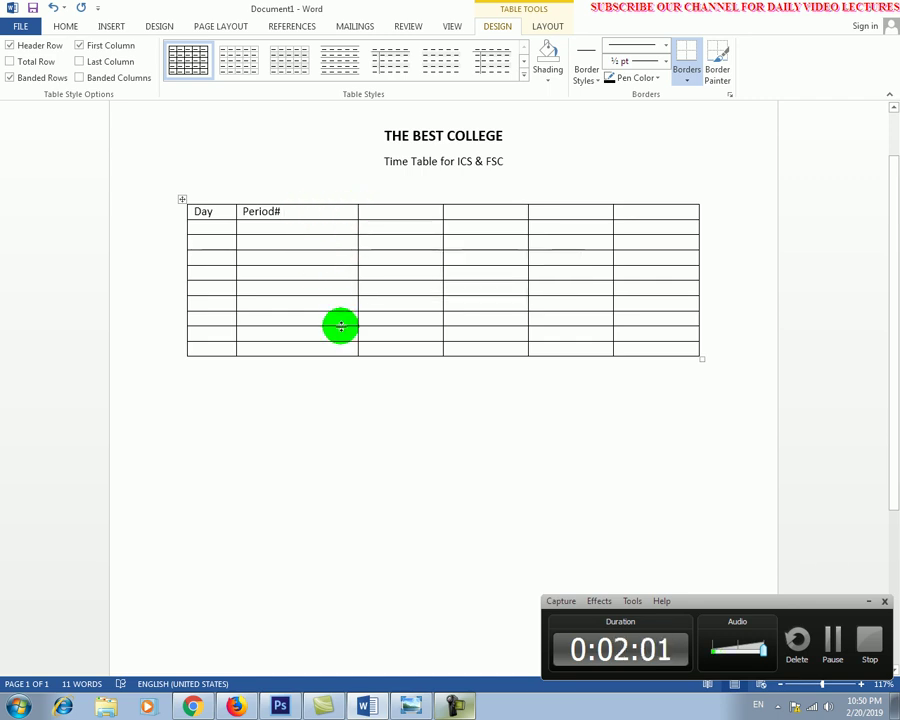
left_click(364, 362)
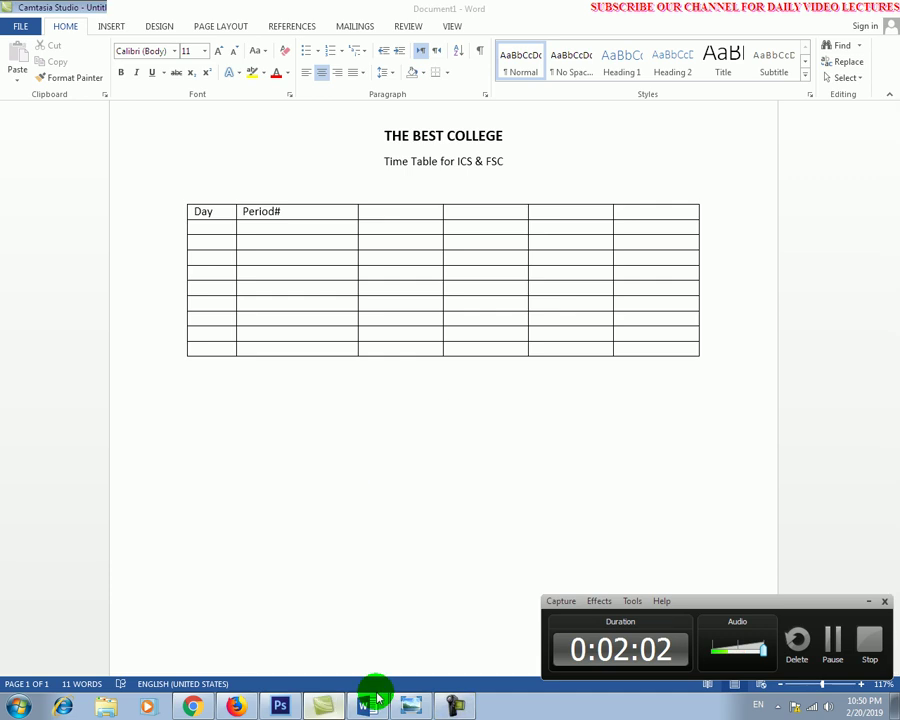
left_click(330, 707)
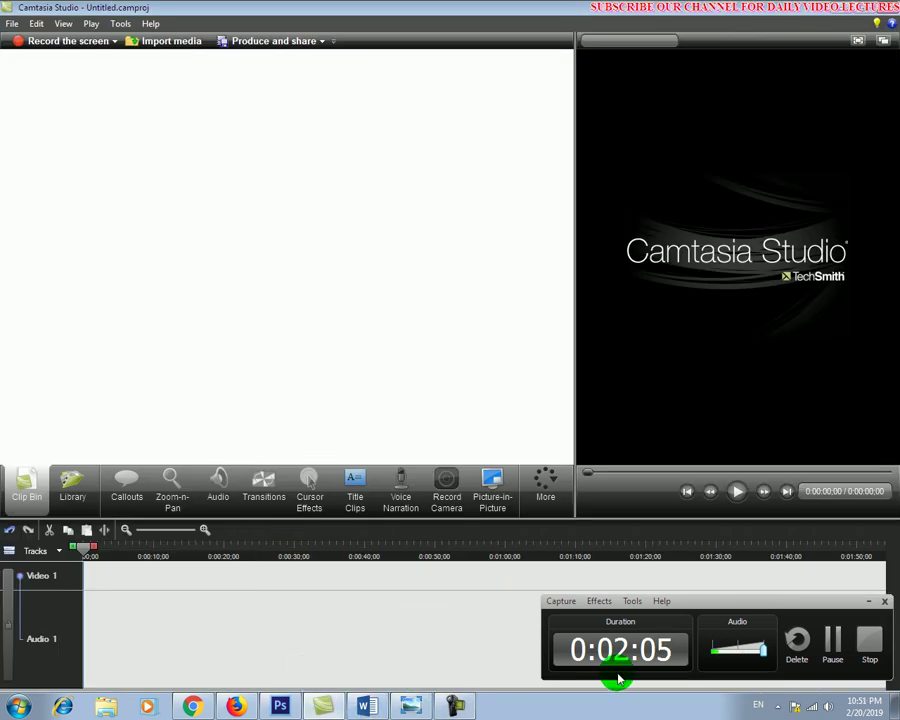
left_click(366, 707)
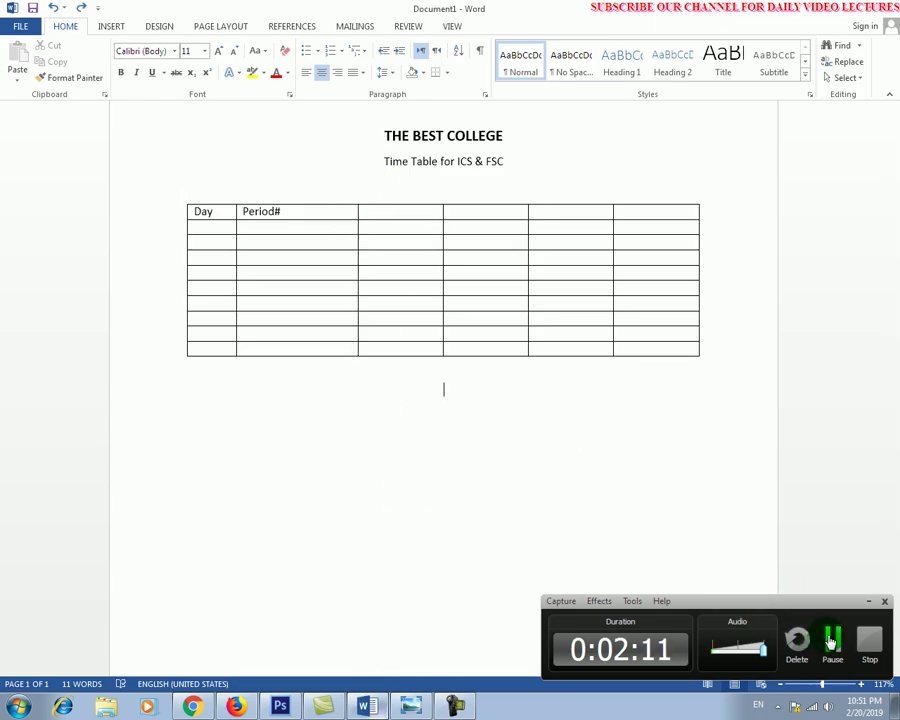
left_click(829, 641)
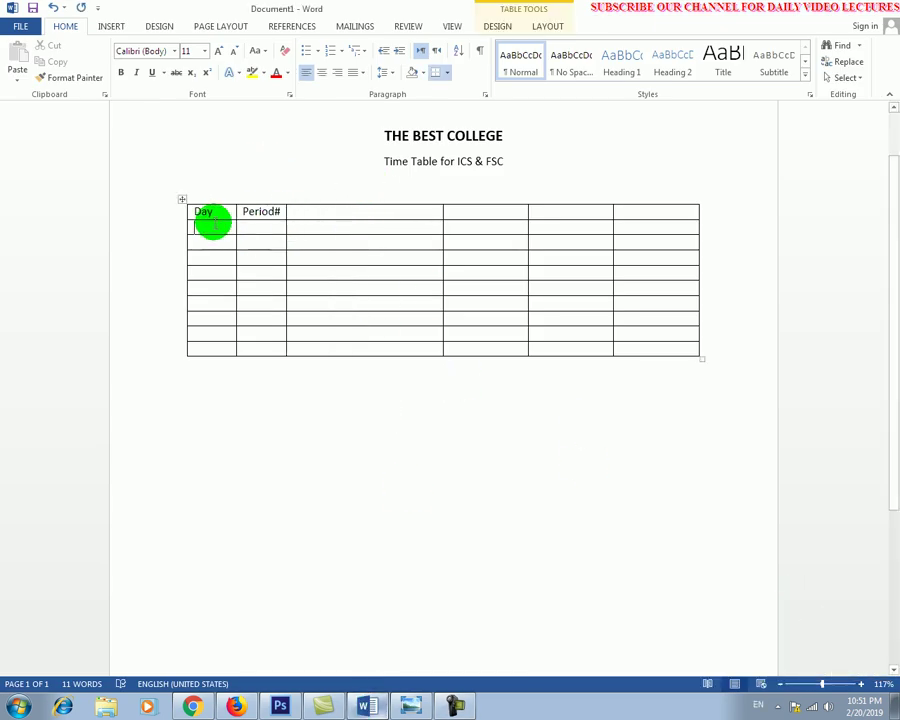
Step: Fill the remaining header cells with FSC Part 1, FSC Part 2, ICS Part 1 and ICS Part 2
left_click(267, 226)
left_click(339, 211)
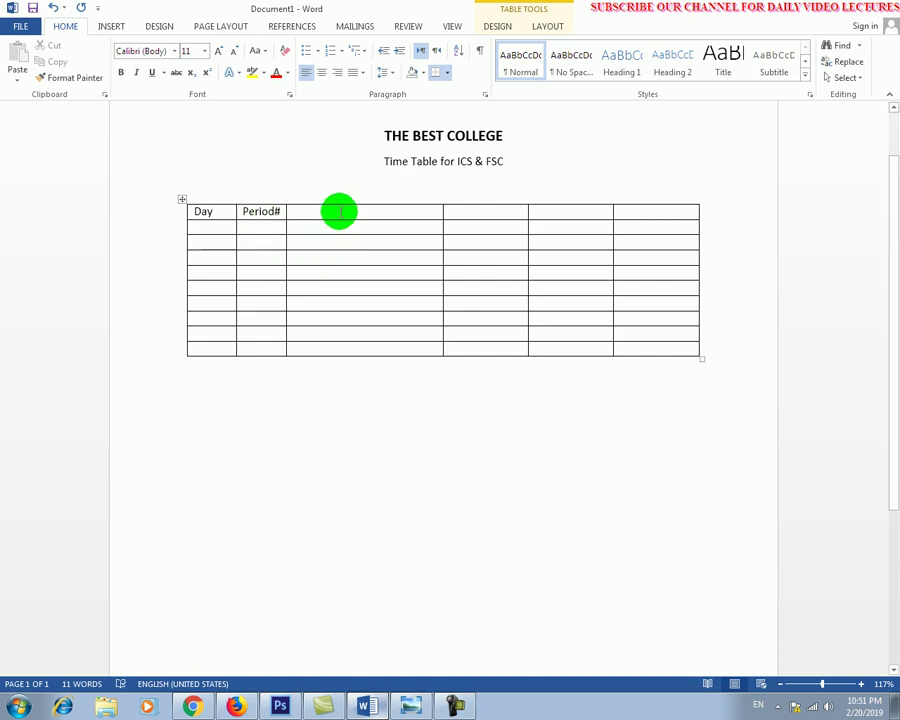
type("FSC Part 1")
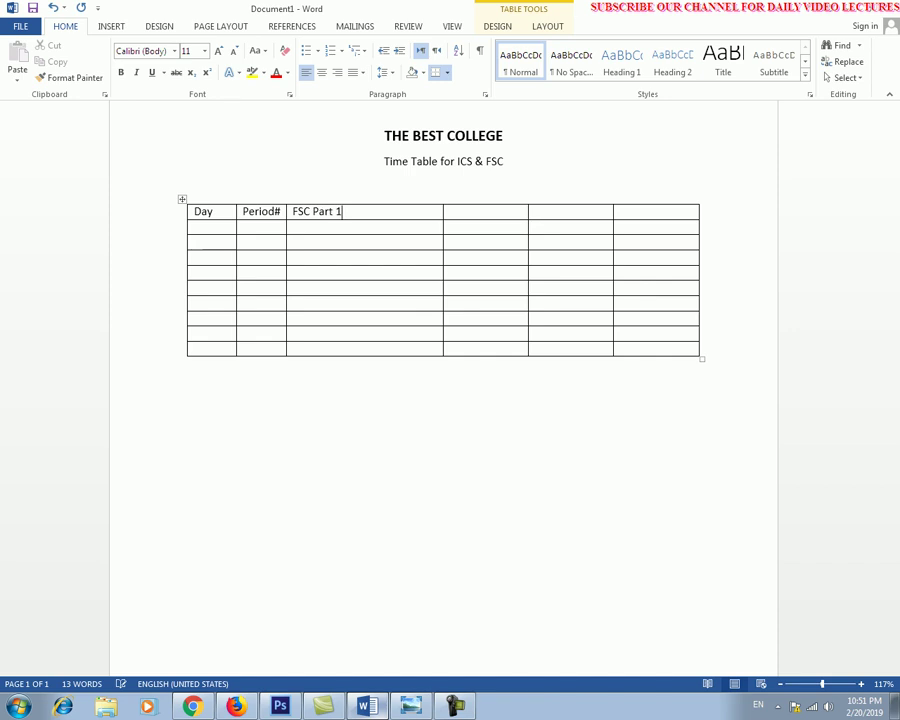
key("Tab")
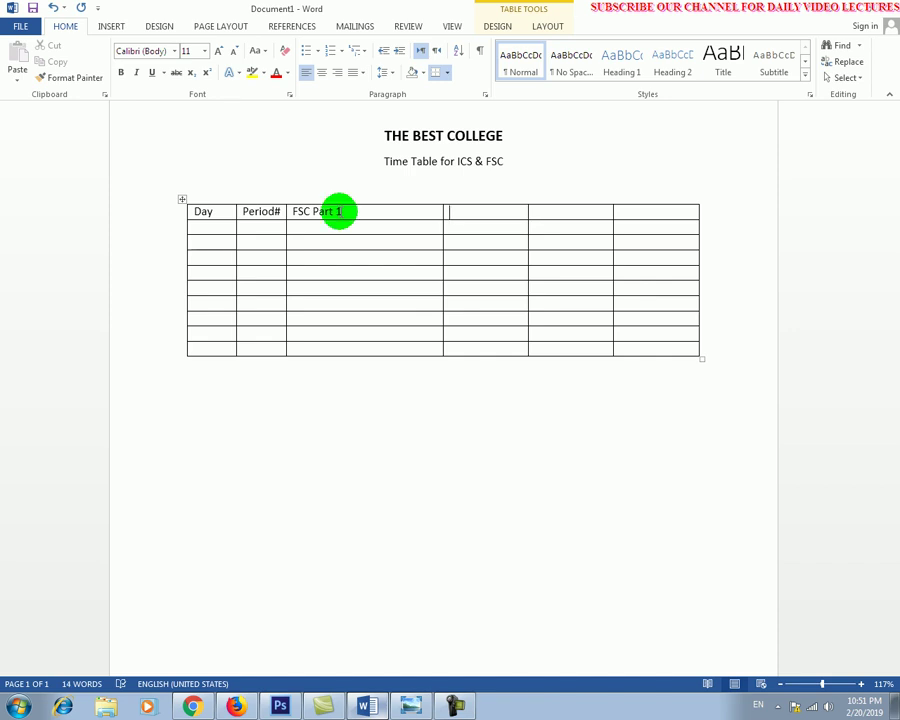
type("FSC Part 2")
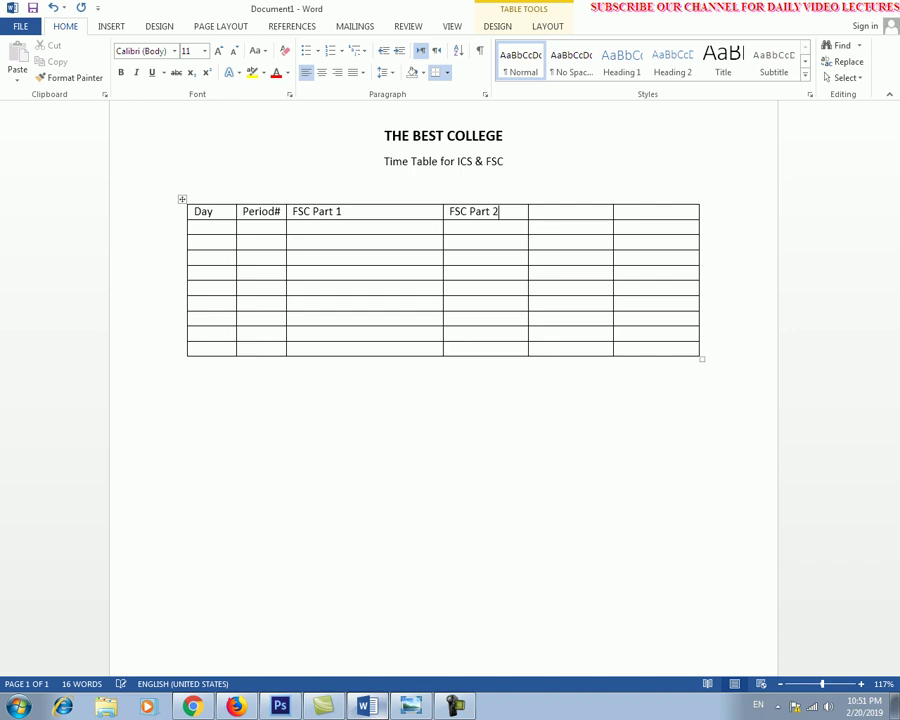
key("Tab")
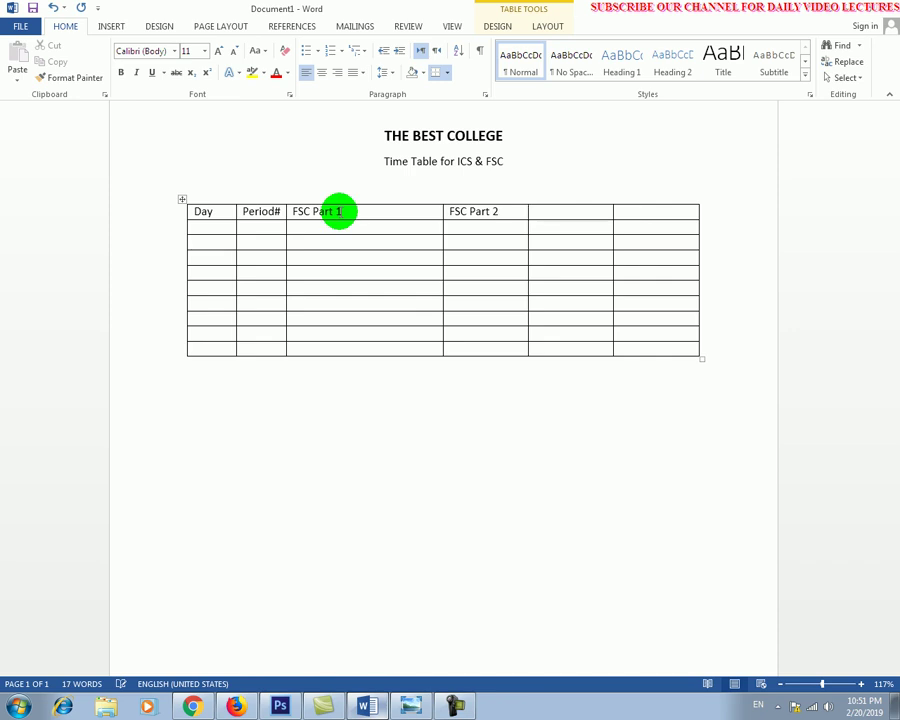
type("ICS Part 1")
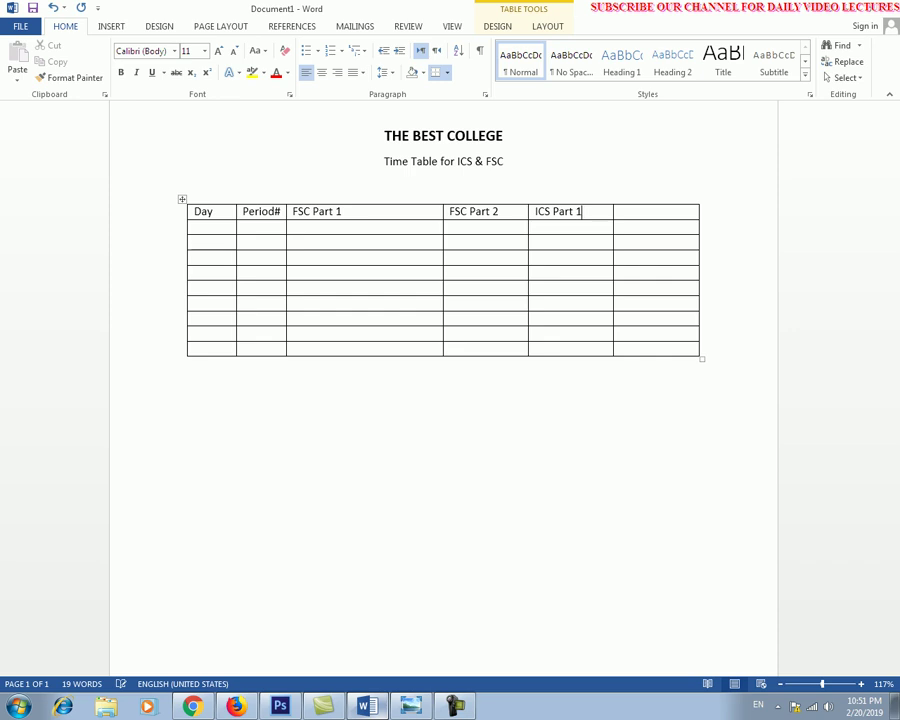
key("Tab")
type("P")
type("CS Part 2")
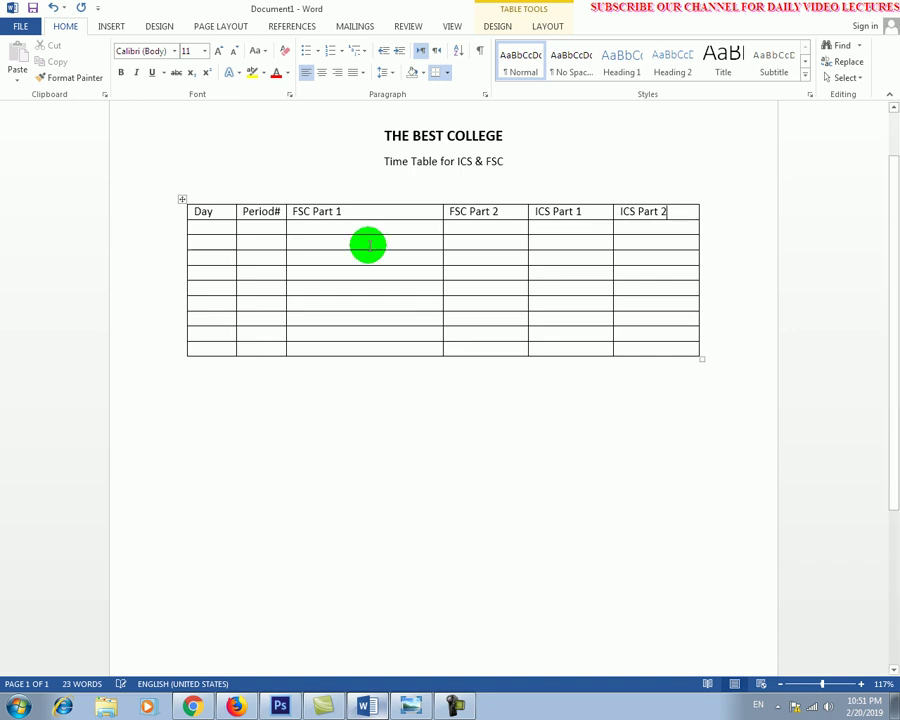
Step: Set the width of the FSC Part 1 column to 1.08 inches to match the other class columns
left_click(506, 215)
left_click(540, 30)
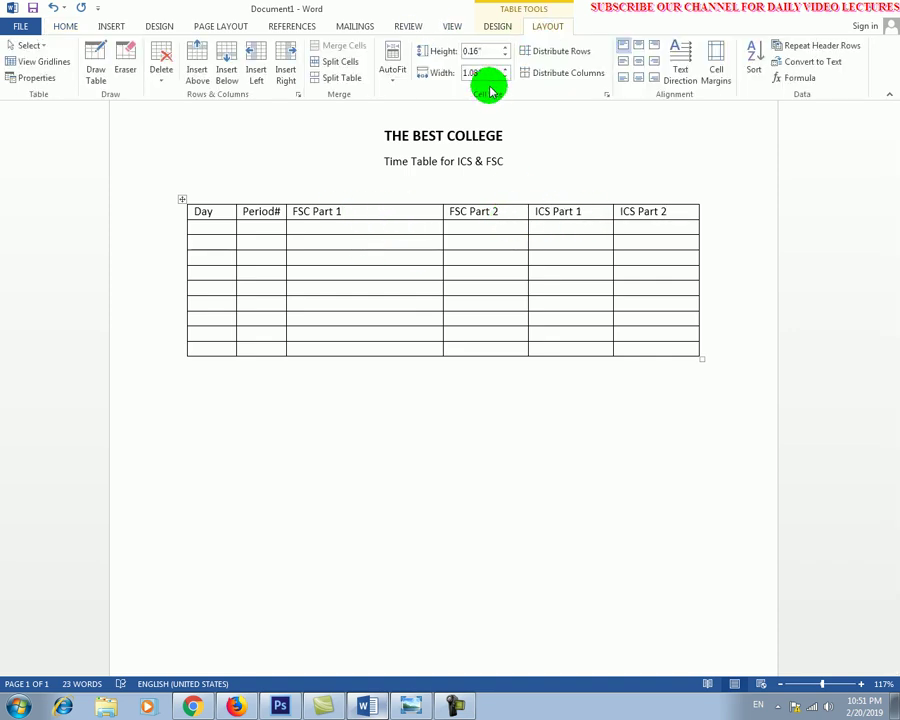
left_click(392, 213)
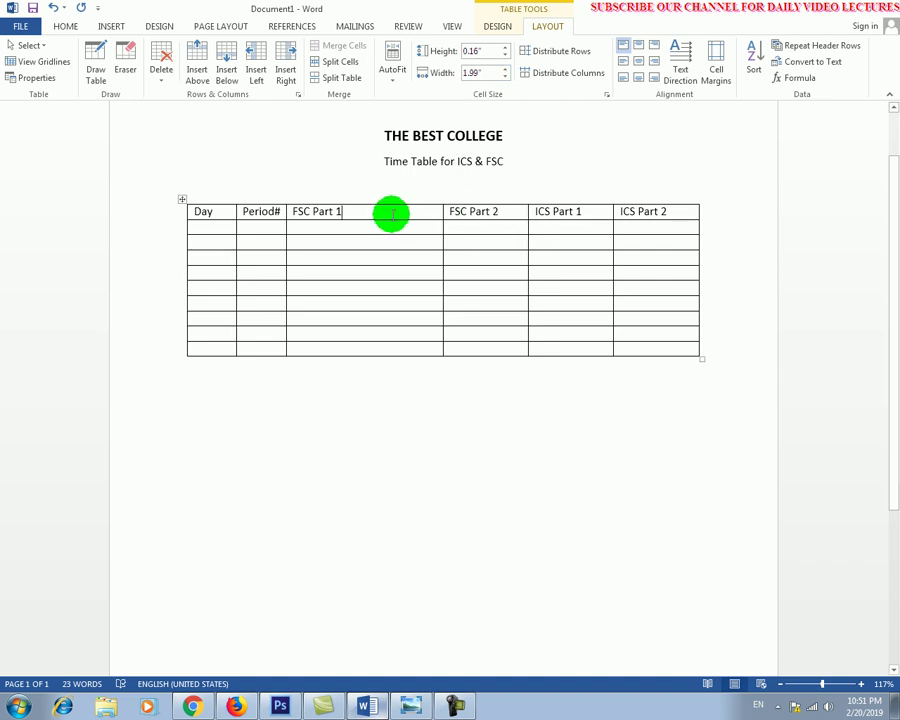
triple_click(363, 213)
left_click(360, 212)
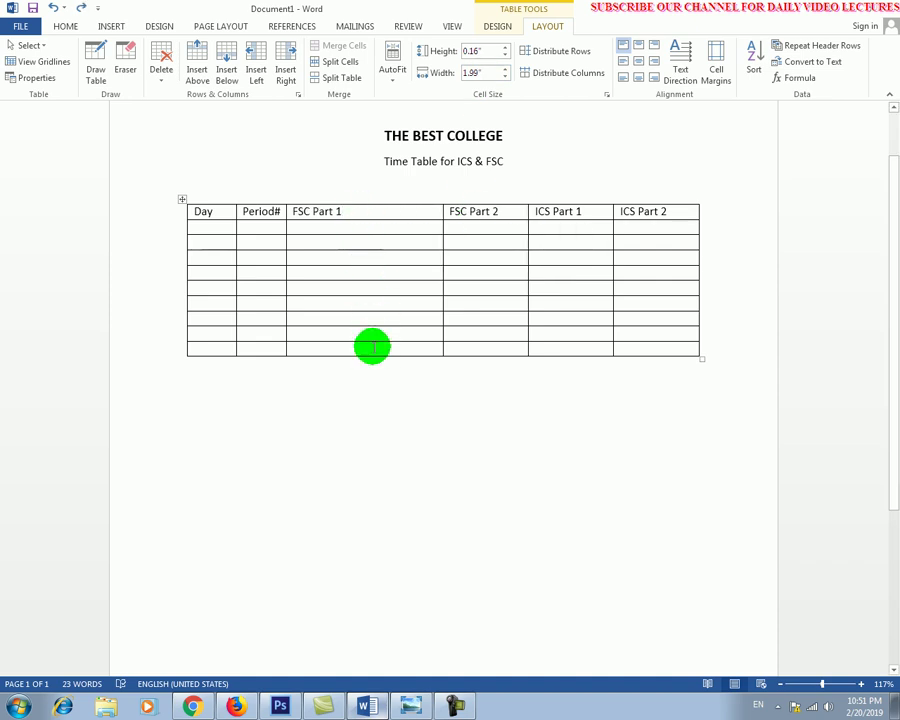
key("shift+Down")
key("shift+Down")
key("shift+Down")
key("shift+Down")
key("shift+Down")
key("shift+Down")
key("shift+Down")
key("shift+Down")
key("shift+Down")
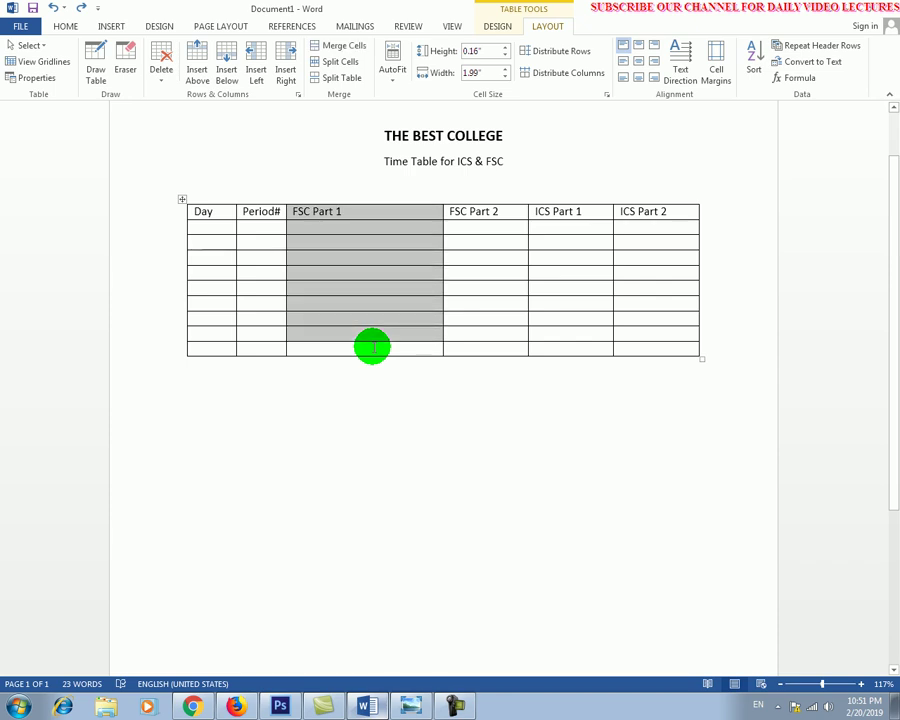
left_click(474, 72)
type("1.08")
key("Return")
left_click(512, 271)
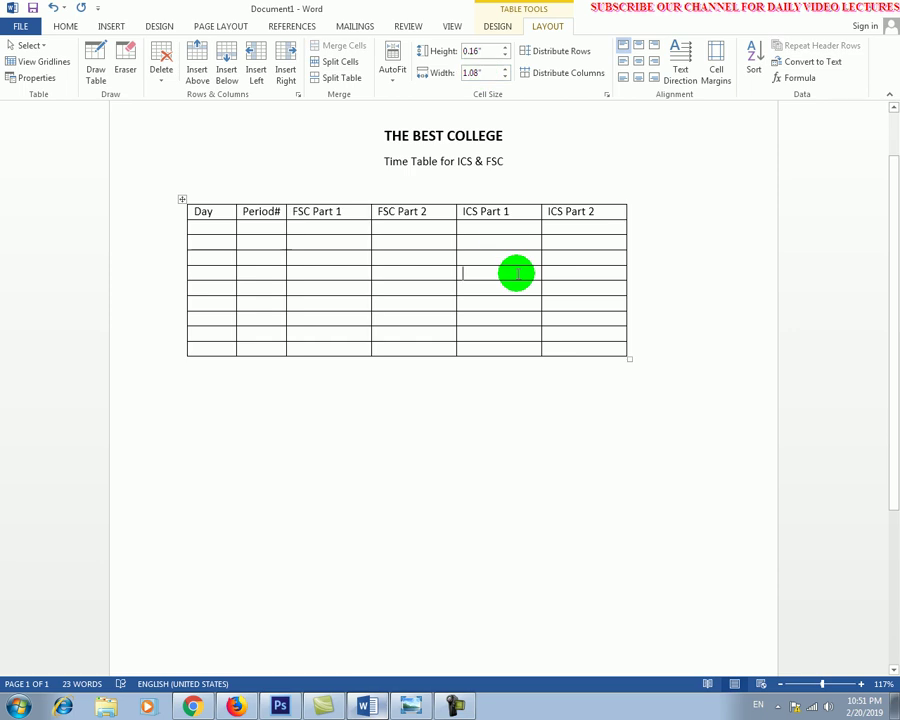
left_click(338, 224)
left_click(590, 210)
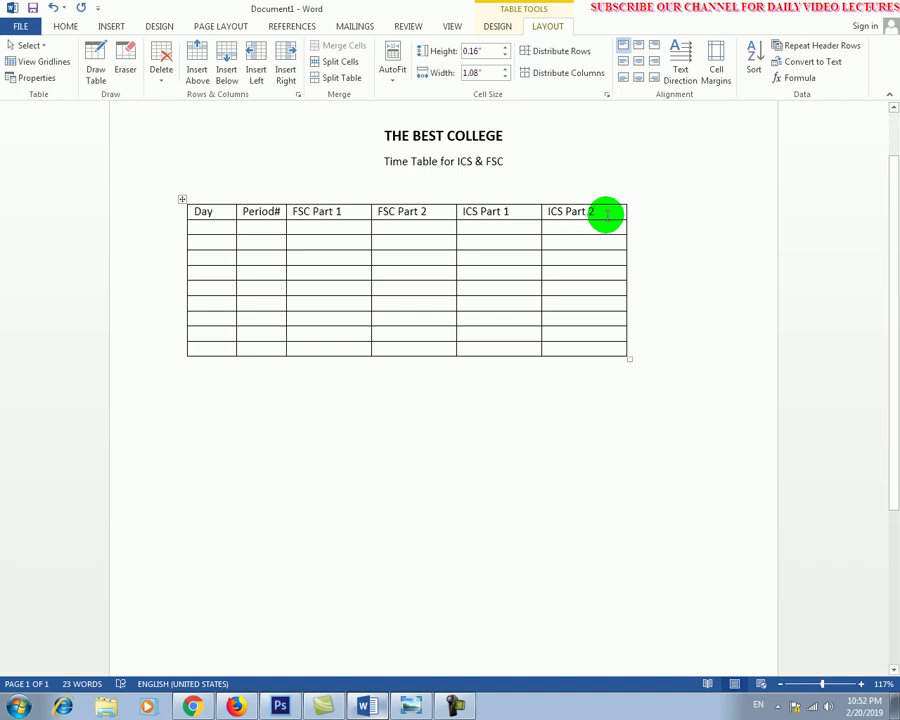
Step: Make all the headings in the table's top row bold, from Day through ICS Part 2
key("shift+Left")
key("shift+Left")
key("shift+Left")
key("shift+Left")
key("shift+Left")
key("shift+Left")
key("shift+Left")
key("shift+Left")
key("shift+Left")
key("shift+Left")
key("shift+Left")
key("shift+Left")
key("shift+Left")
key("shift+Left")
key("shift+Left")
key("shift+Left")
key("shift+Left")
key("shift+Left")
key("shift+Left")
key("shift+Left")
key("shift+Right")
key("shift+Right")
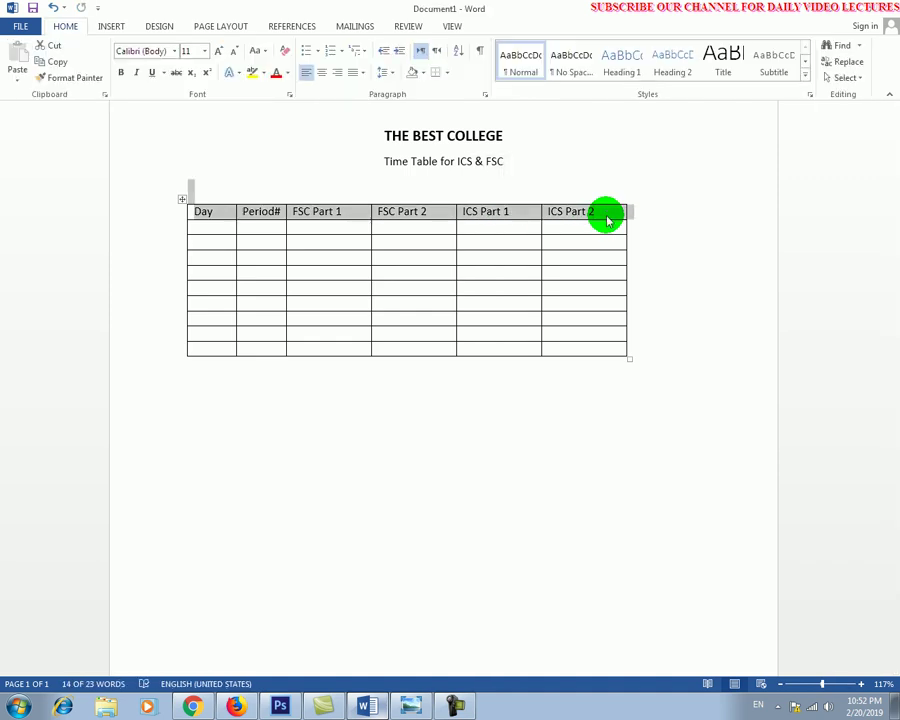
left_click(607, 220)
key("ctrl+b")
left_click(463, 258)
Step: Centre the headings FSC Part 1, FSC Part 2, ICS Part 1 and ICS Part 2 within their cells
left_click(352, 211)
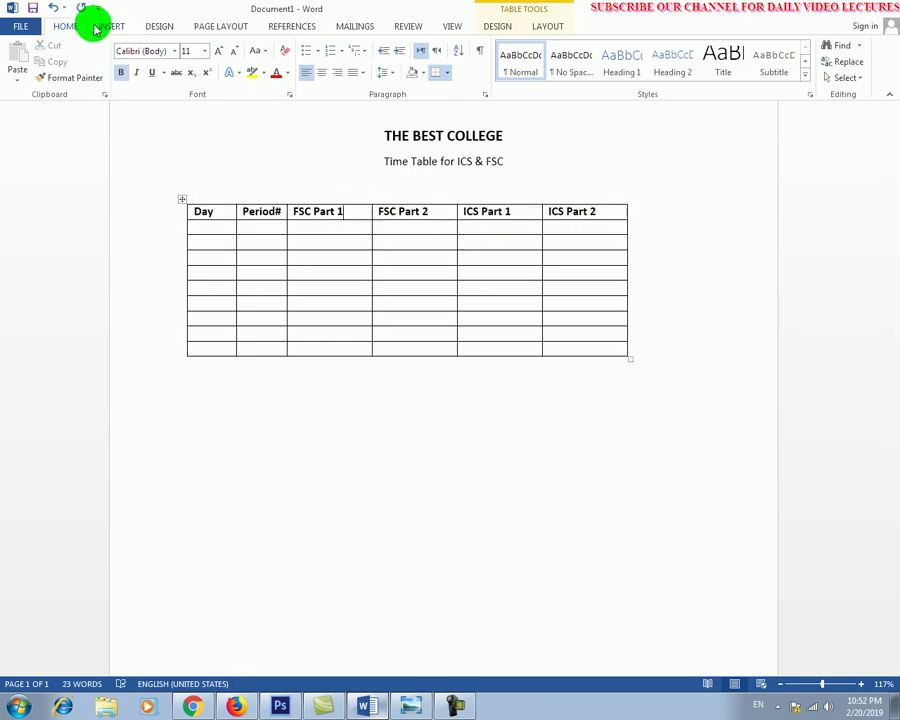
left_click(322, 73)
left_click(422, 211)
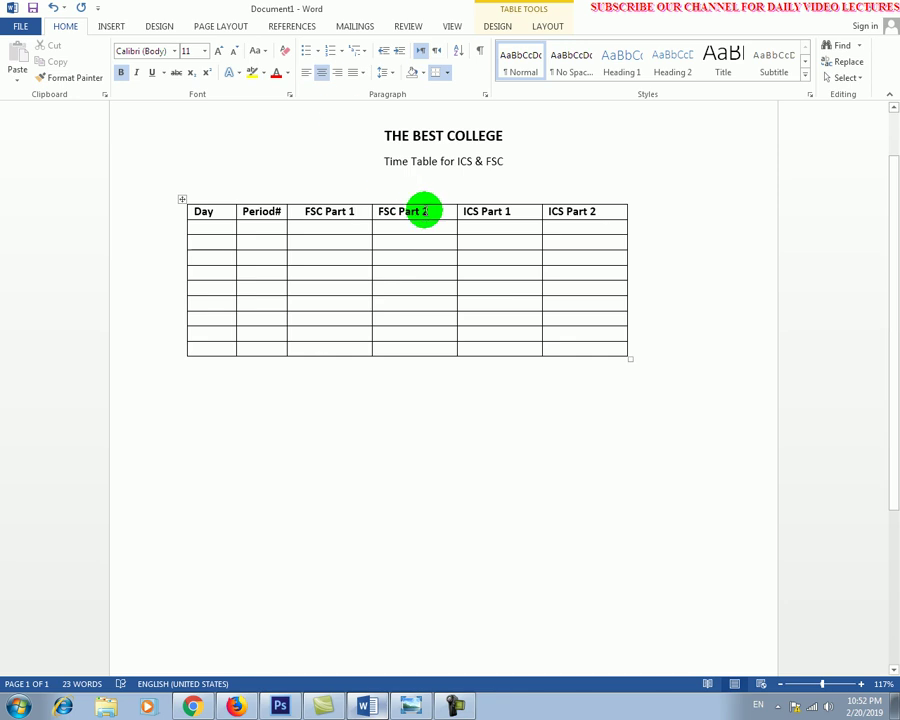
left_click(321, 73)
left_click(528, 210)
left_click(322, 73)
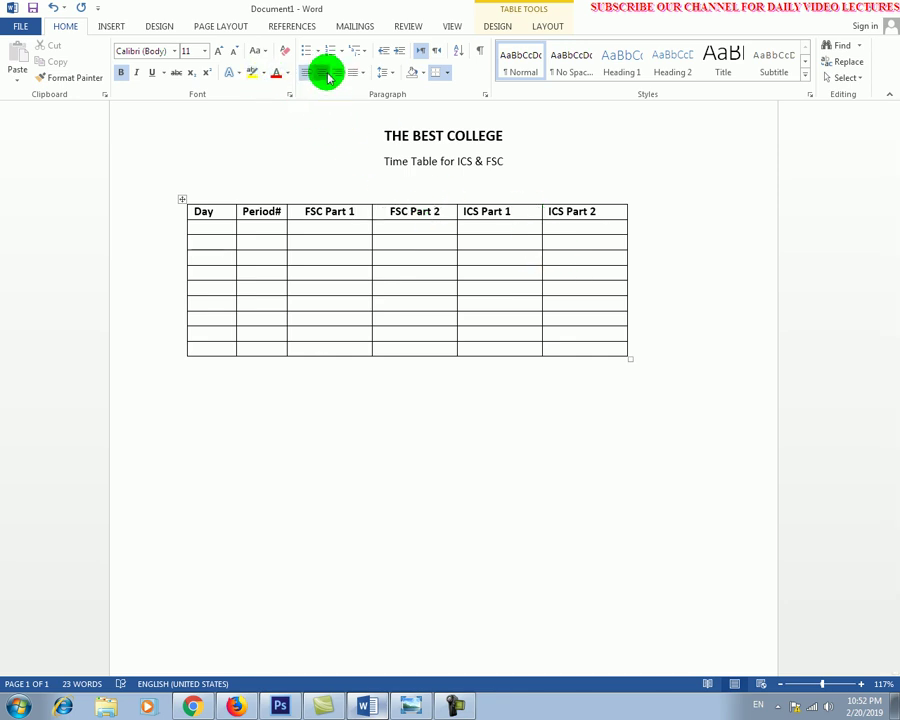
left_click(612, 211)
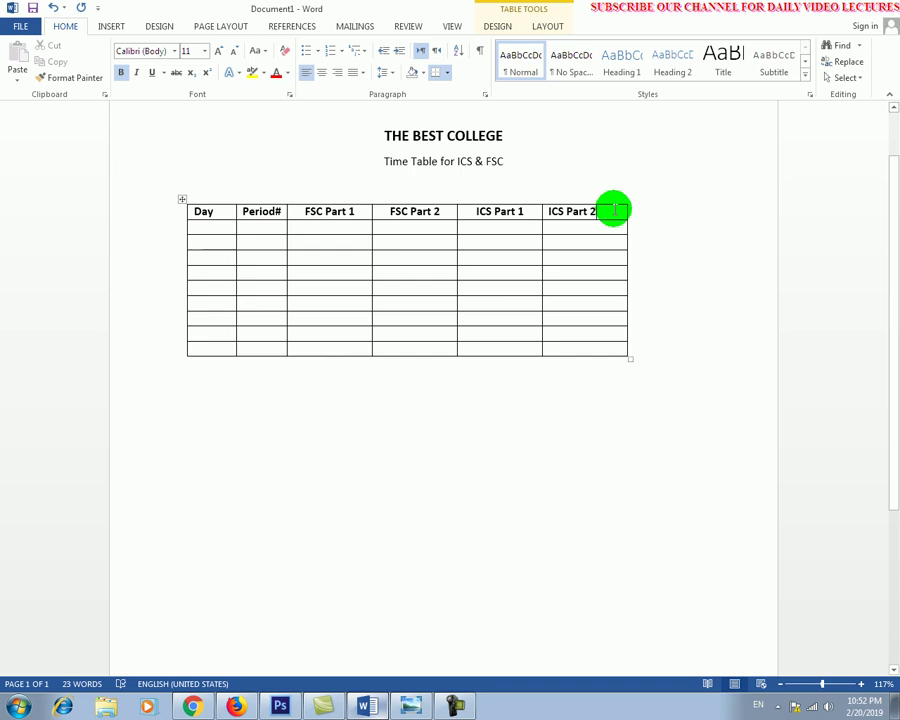
left_click(326, 73)
left_click(589, 210)
Step: Shade the table's entire header row light grey
left_click(220, 209)
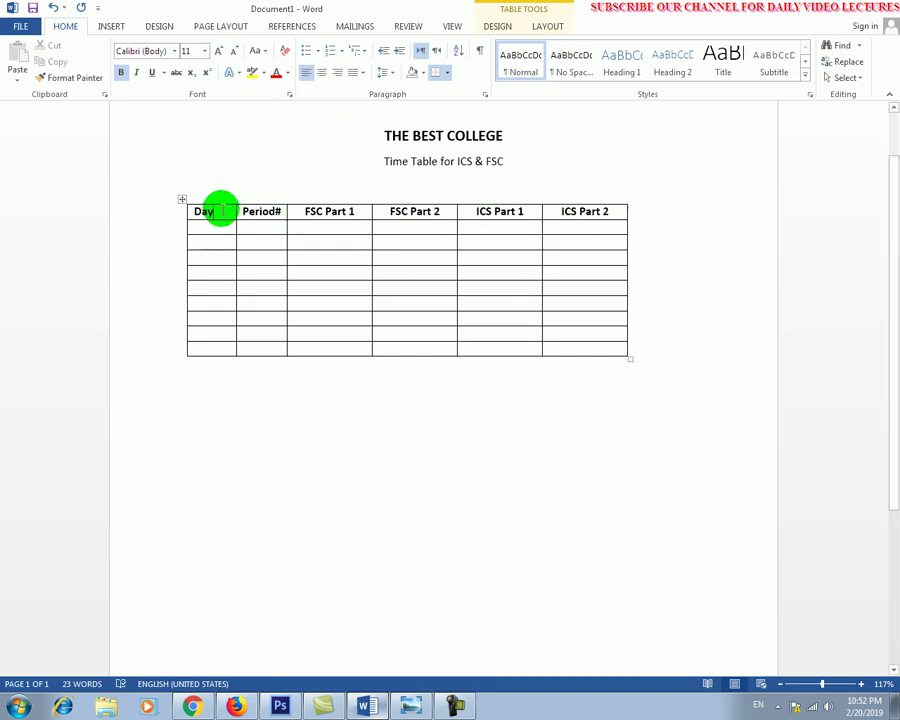
key("shift+Down")
key("shift+Down")
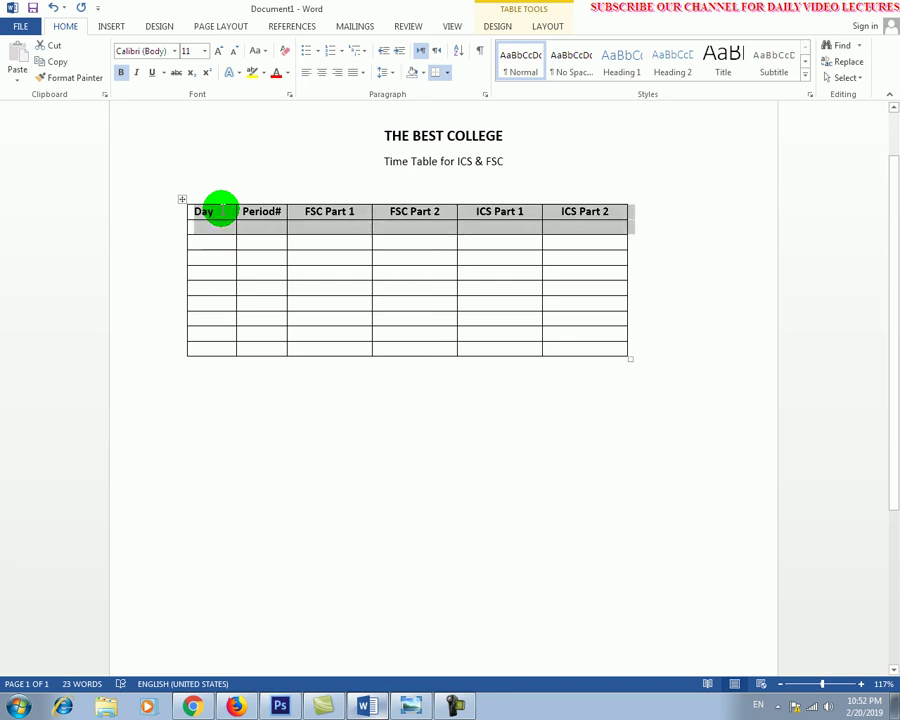
key("shift+Up")
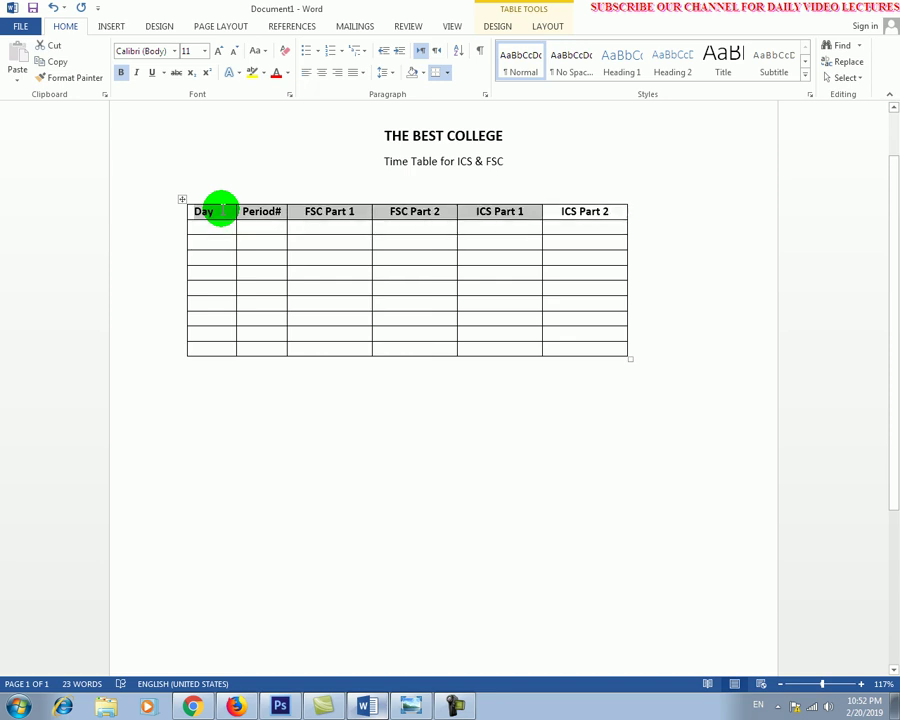
left_click(420, 73)
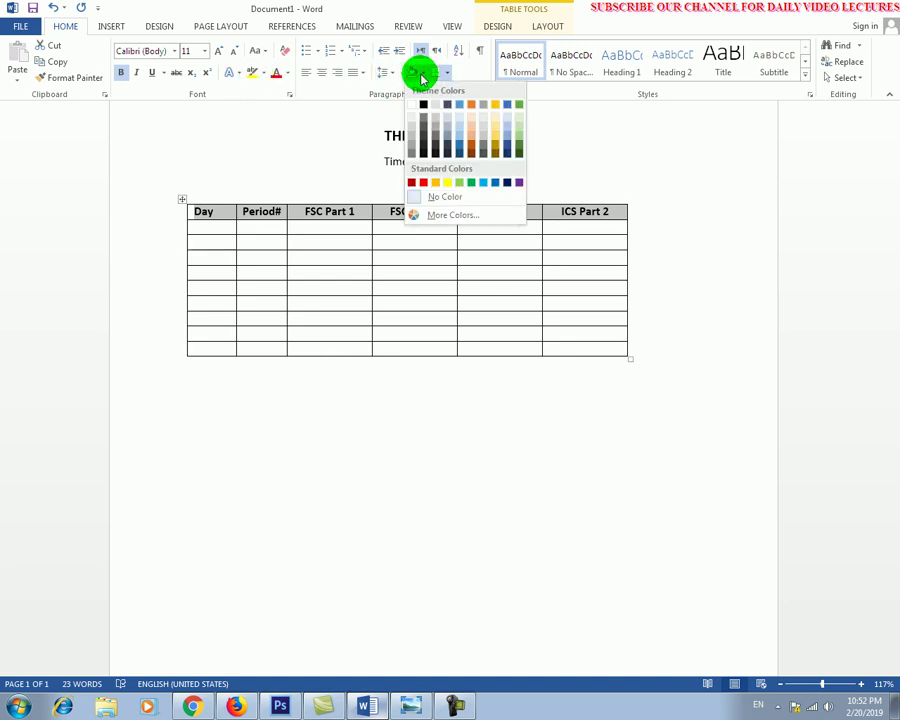
left_click(411, 133)
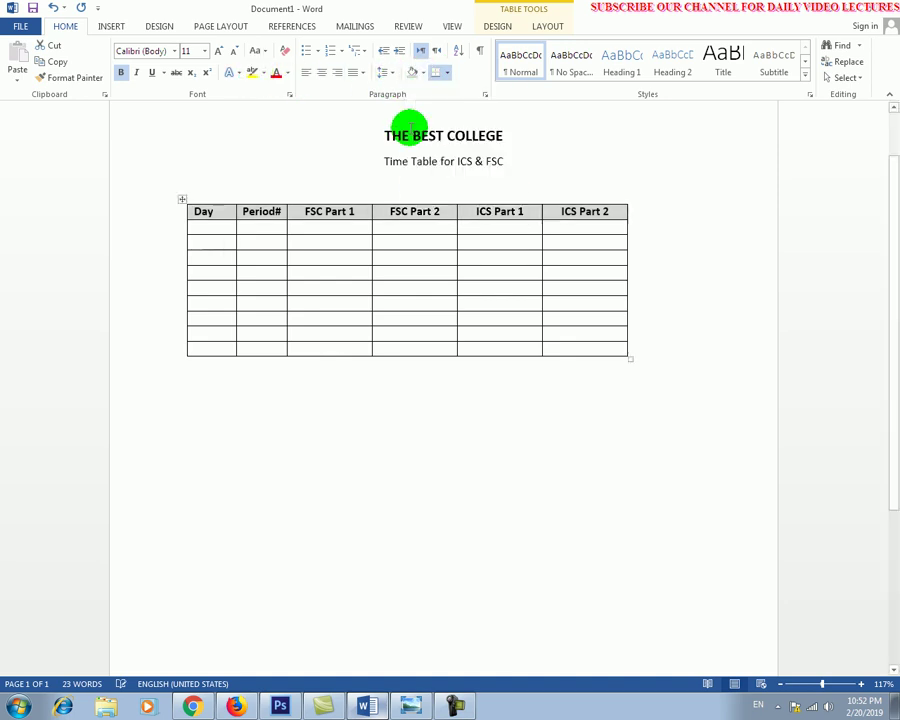
Step: Number the periods 1 to 5 down the Period# column, leaving one blank row between 3 and 4
left_click(219, 227)
left_click(251, 224)
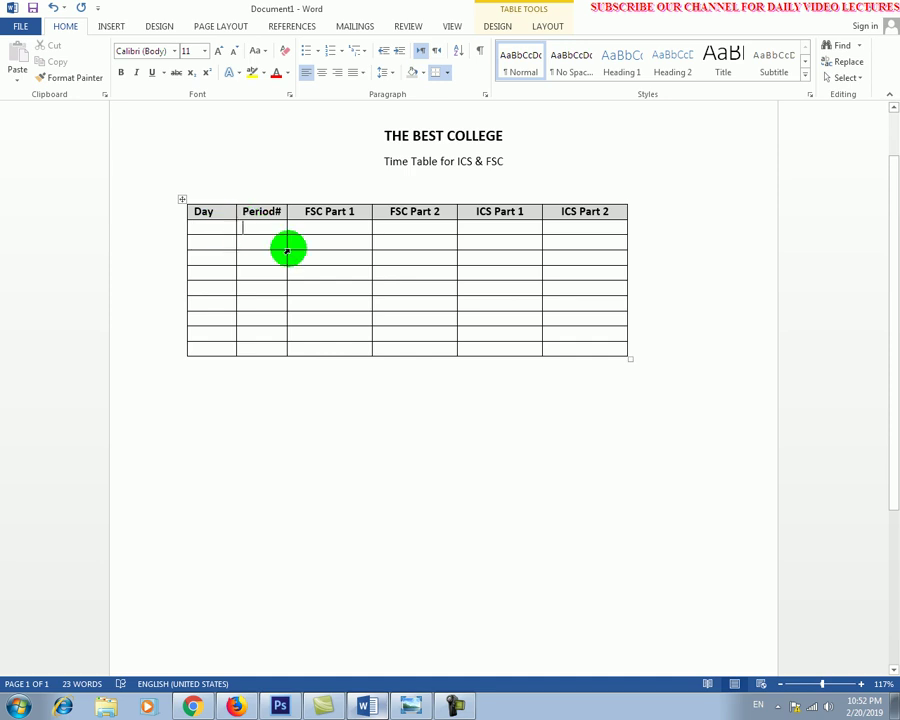
left_click(219, 227)
left_click(257, 234)
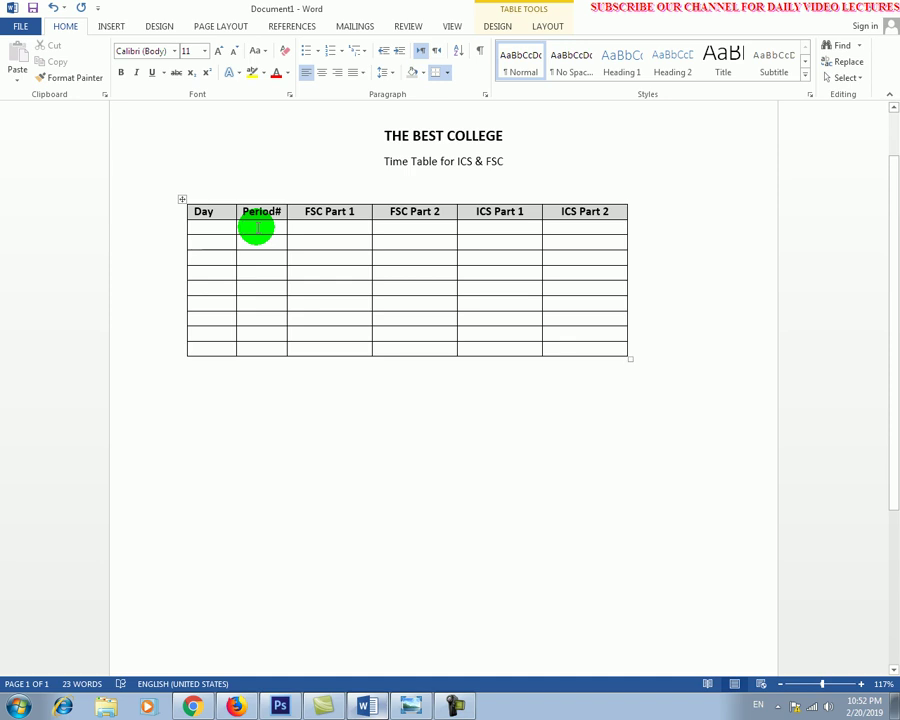
type("1")
key("Down")
type("2")
key("Down")
type("3")
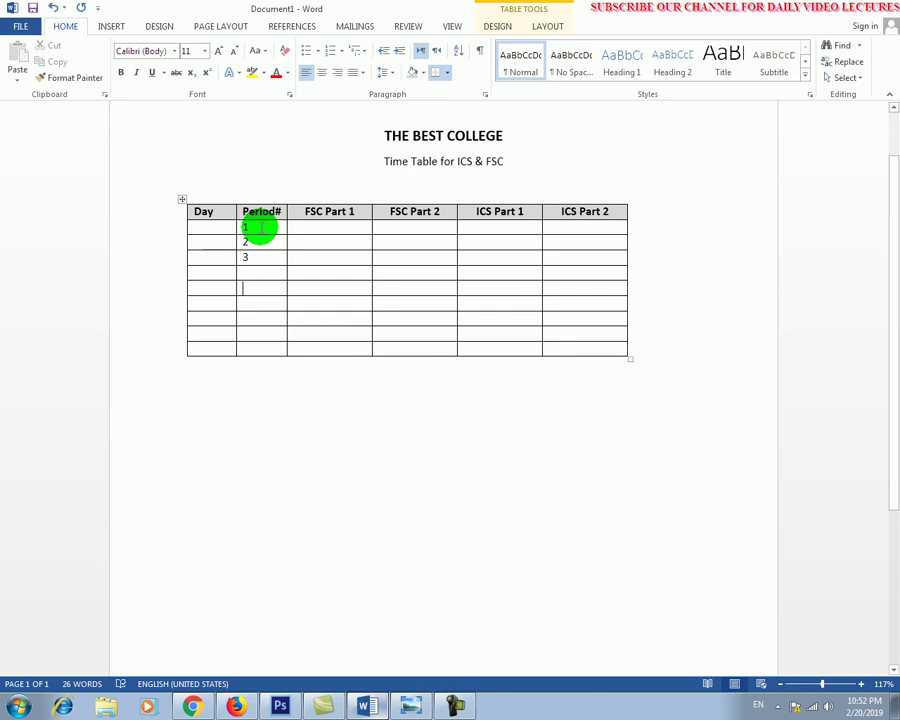
key("Down")
key("Down")
type("4")
key("Down")
type("5")
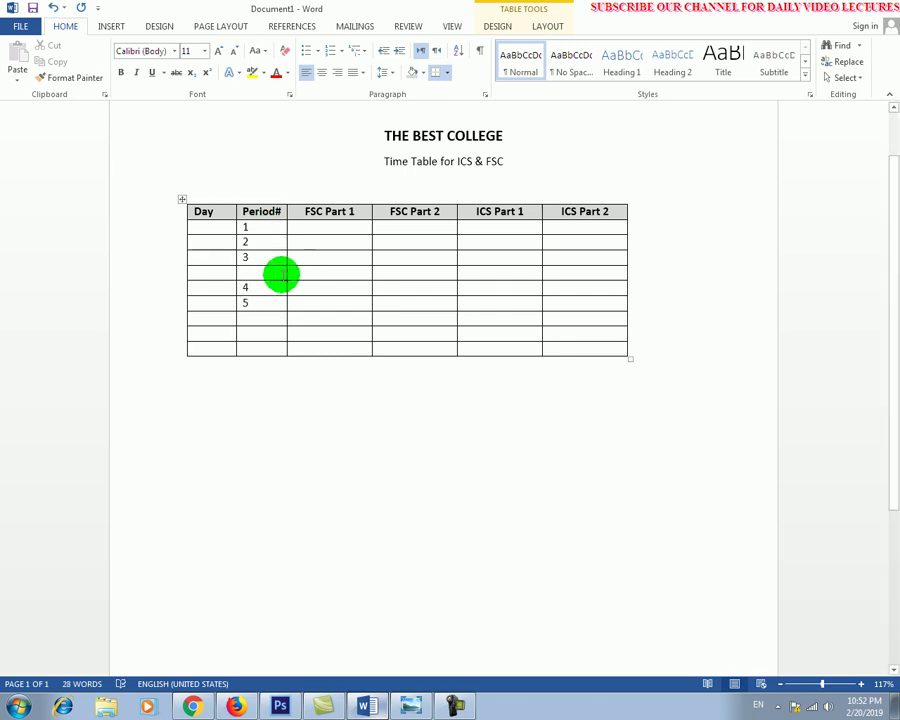
Step: Set the height of the blank row between periods 3 and 4 to 0.4 inches
left_click(220, 276)
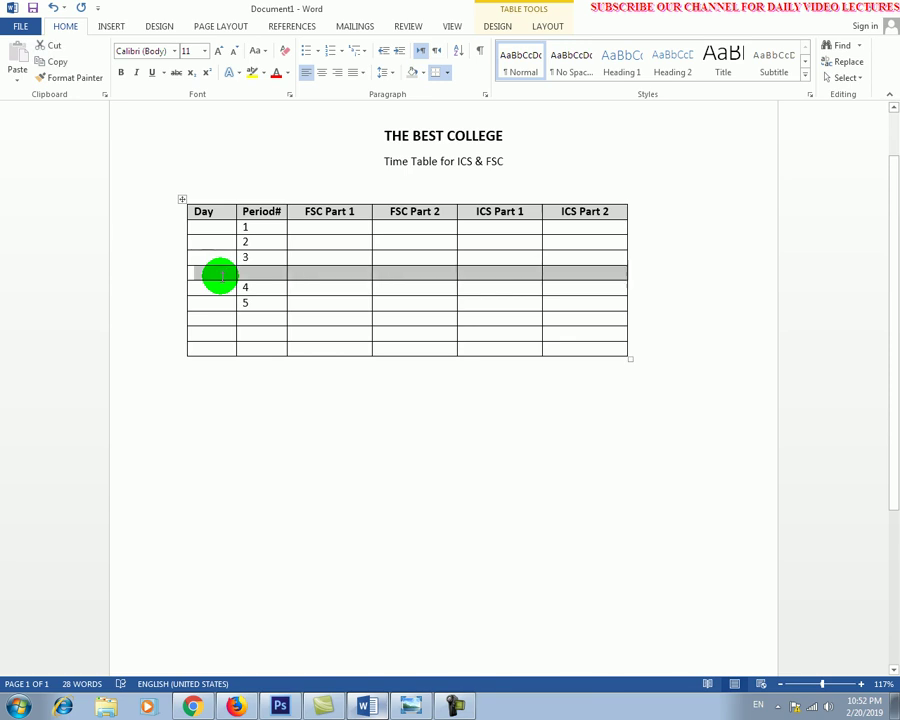
left_click(548, 26)
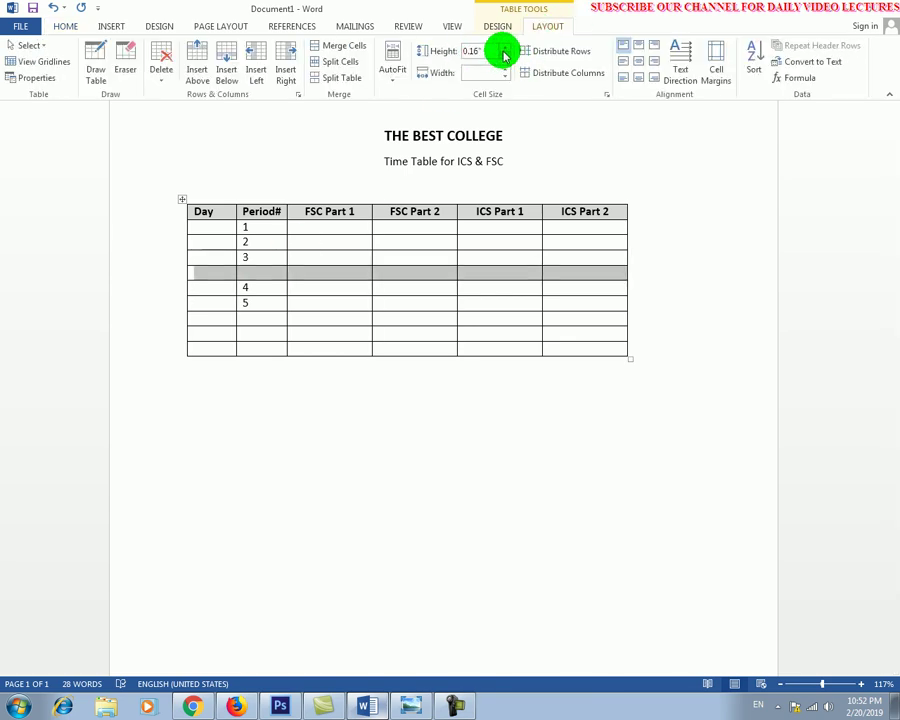
left_click(507, 51)
left_click(507, 51)
left_click(507, 51)
left_click(507, 51)
left_click(507, 58)
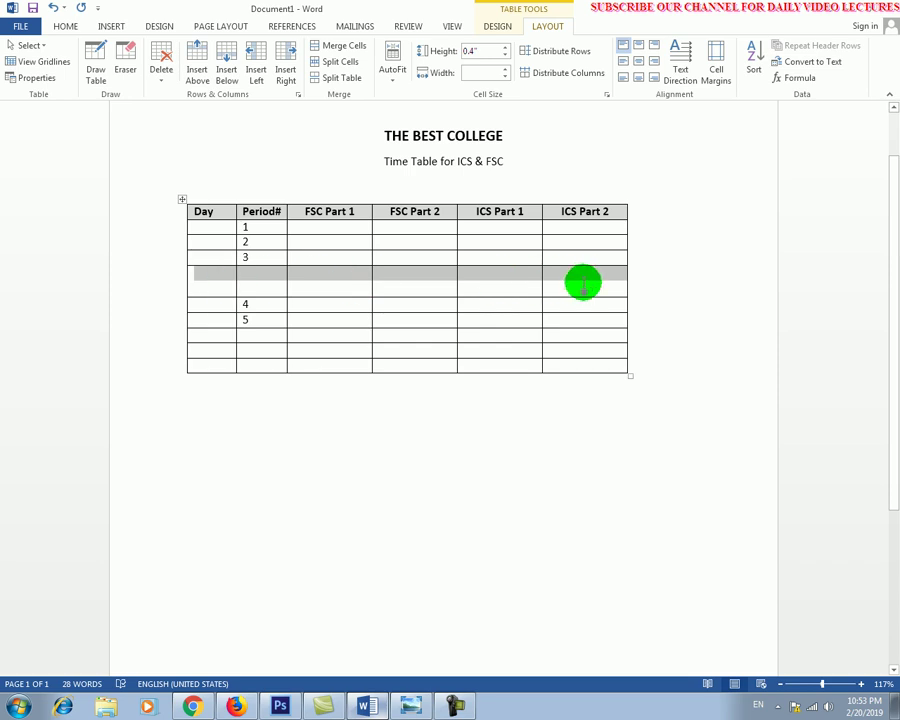
Step: Try merging the whole blank row between periods 3 and 4, including its Day cell, and undo the merge
left_click_drag(216, 283, 586, 287)
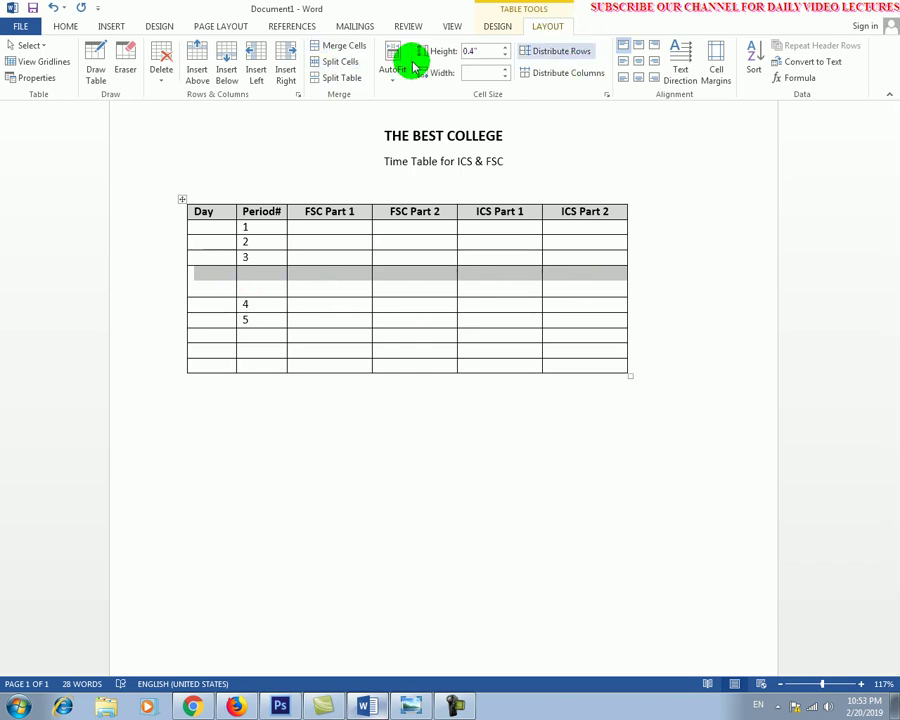
left_click(333, 48)
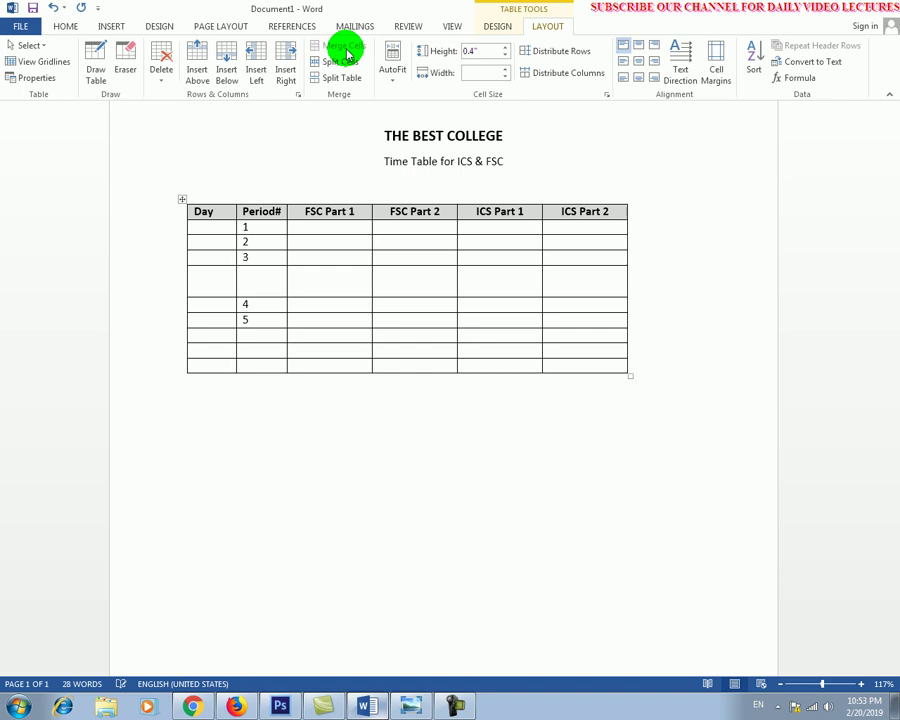
left_click(394, 287)
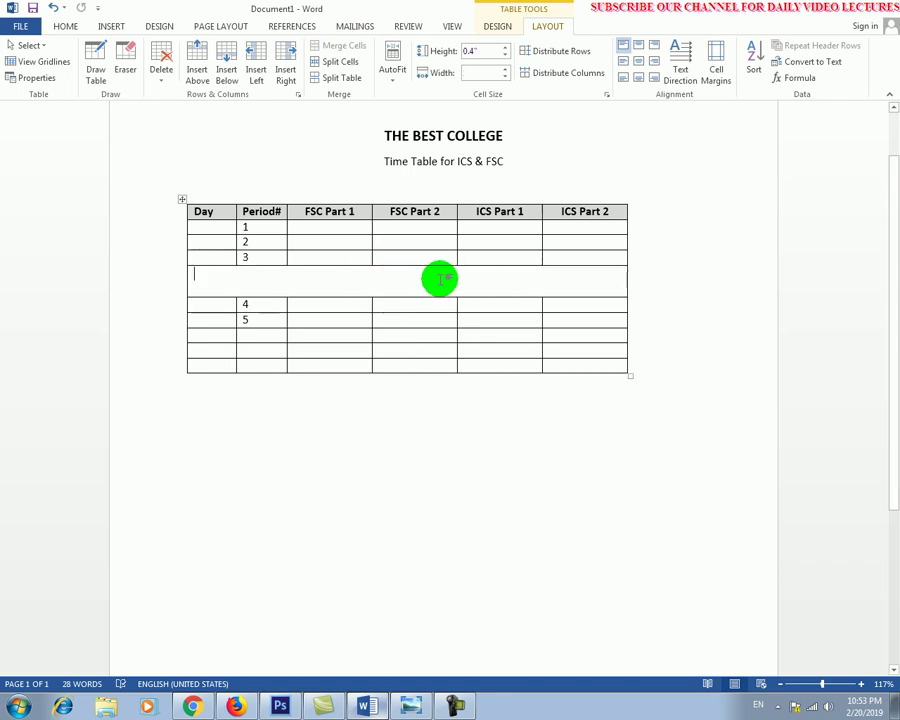
key("ctrl+z")
Step: Merge the blank row's cells from the Period# column through the ICS Part 2 column, leaving the Day cell separate
left_click(287, 274)
left_click(244, 277)
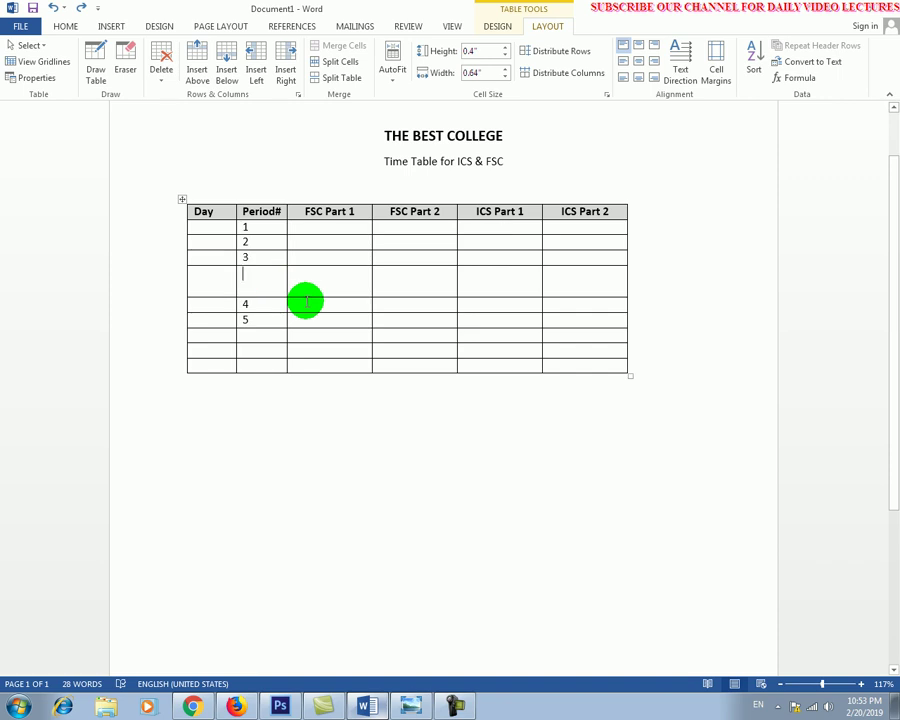
key("shift+Right")
key("shift+Right")
key("shift+Right")
key("shift+Right")
key("shift+Right")
left_click(178, 276)
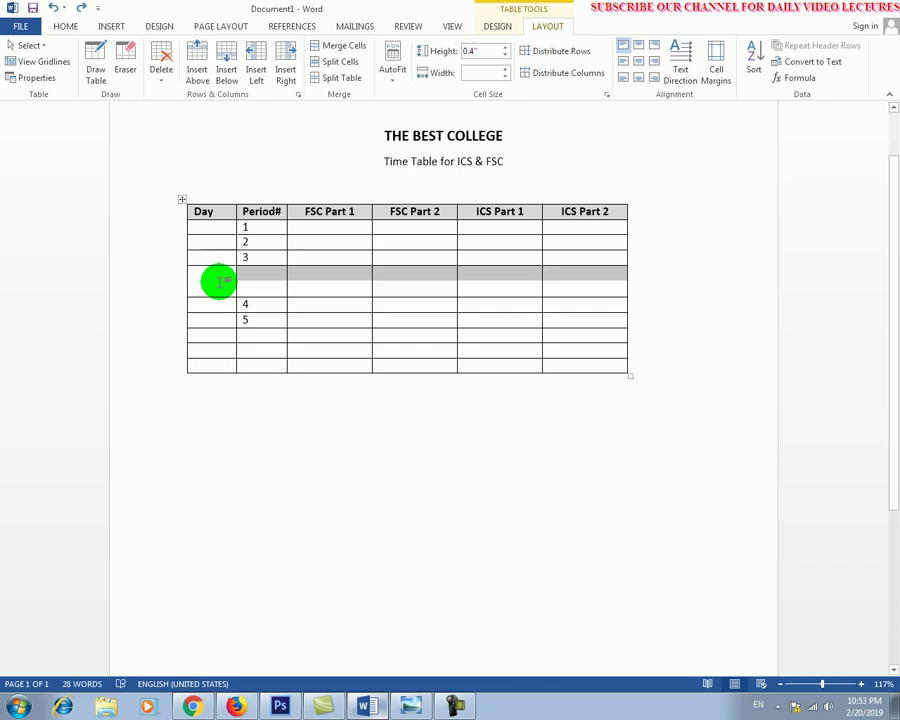
left_click(342, 47)
left_click(326, 274)
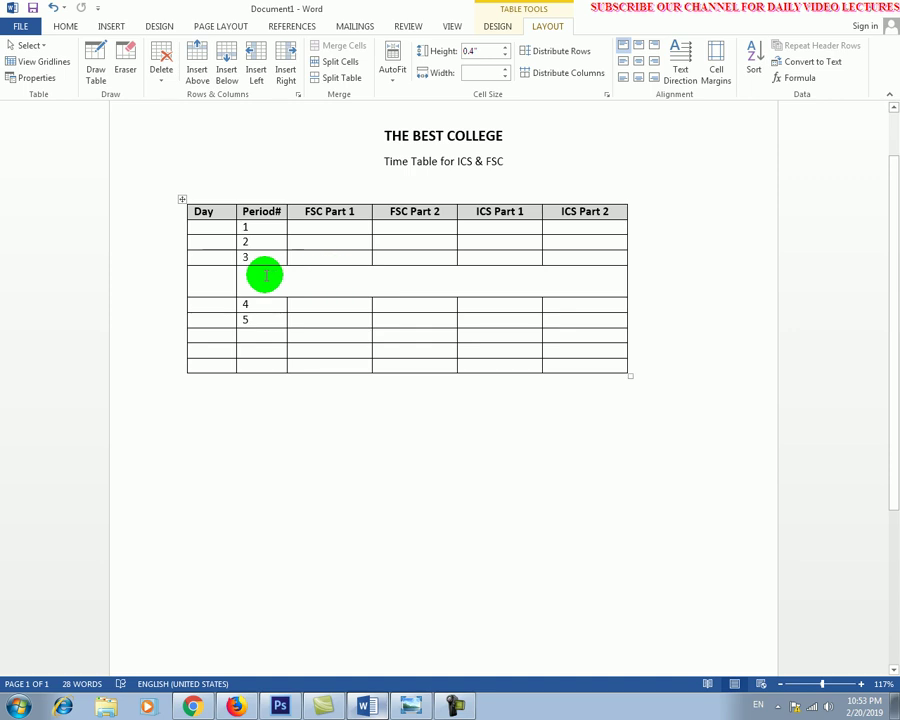
Step: Merge the Day column cells beside periods 1 to 5, including the blank row, into one tall cell
left_click(208, 232)
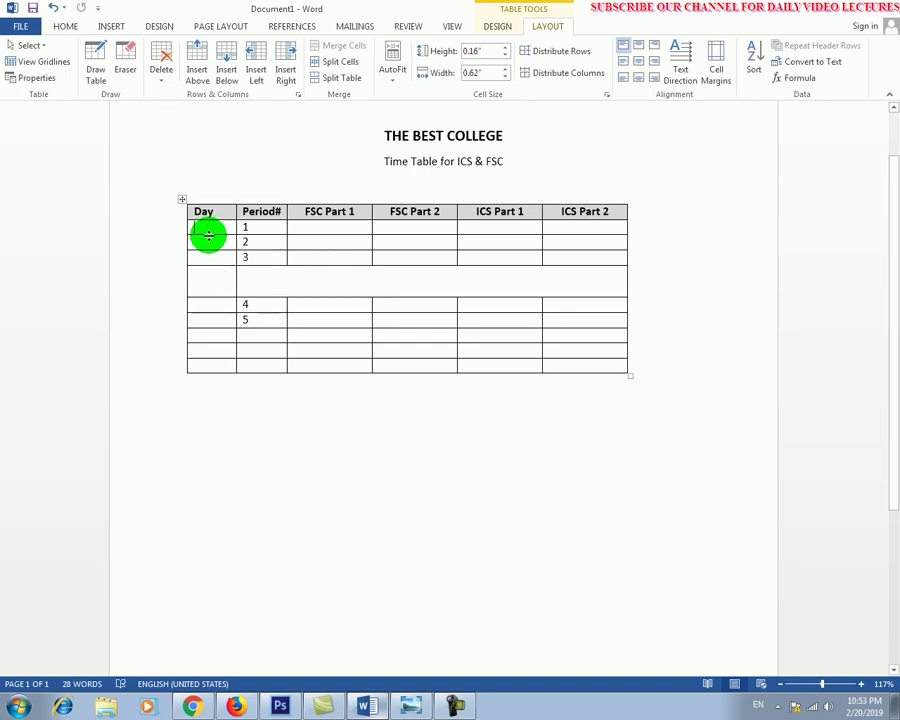
key("shift+Down")
key("shift+Down")
key("shift+Down")
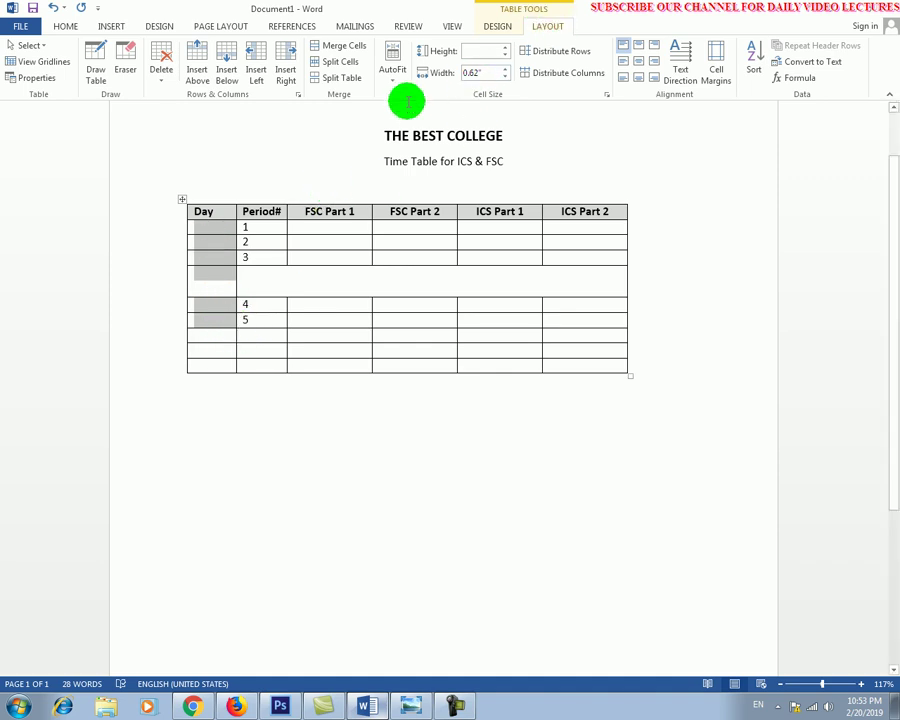
left_click(335, 48)
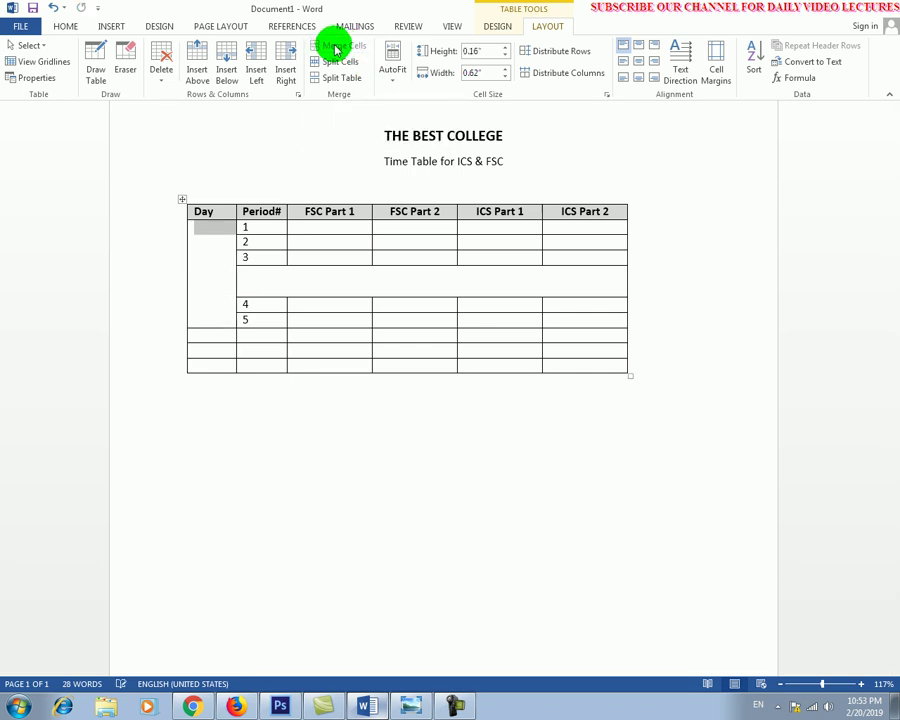
Step: Enter Monday in the merged Day cell as bold text that reads upward and is centred both ways
left_click(212, 285)
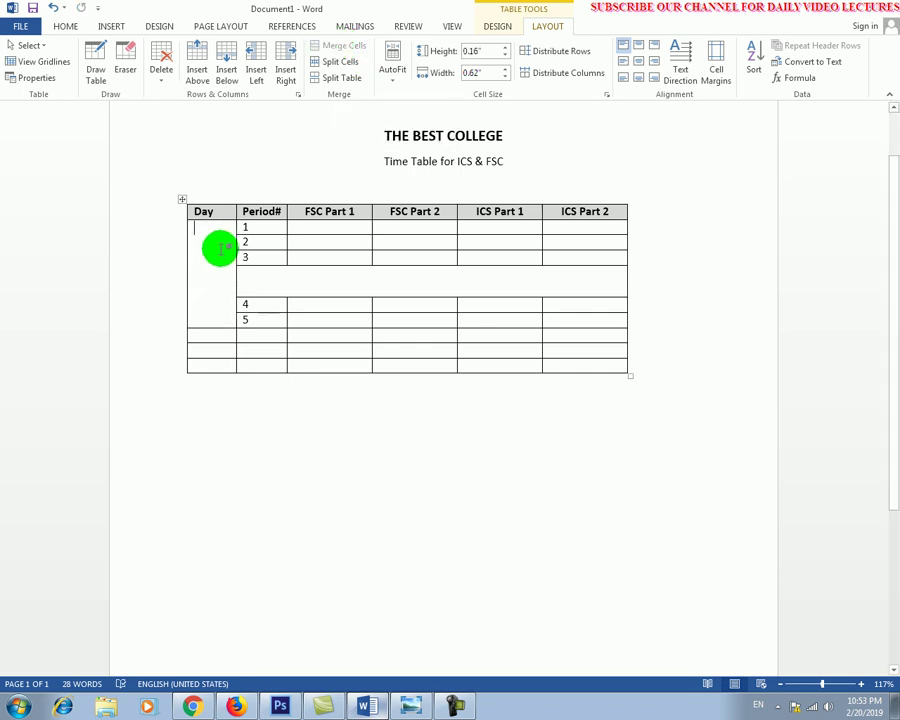
type("Monday")
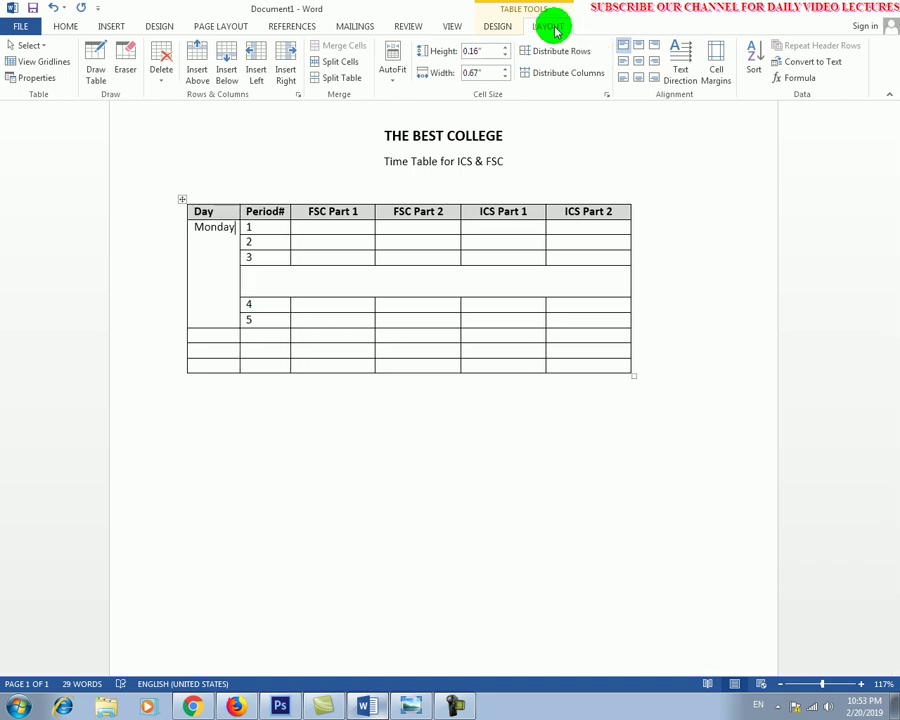
left_click(677, 62)
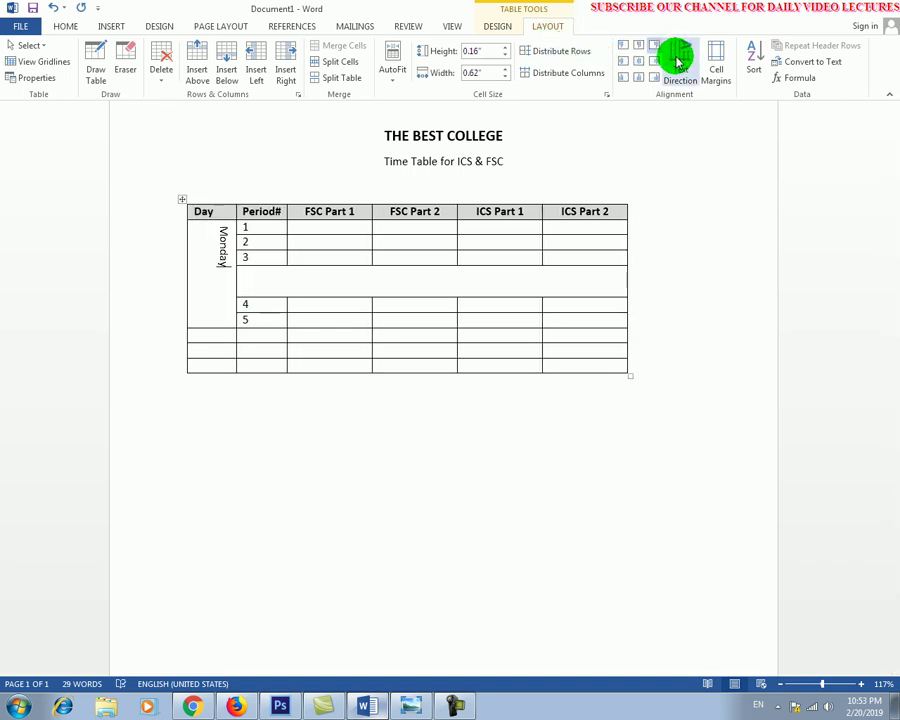
left_click(677, 62)
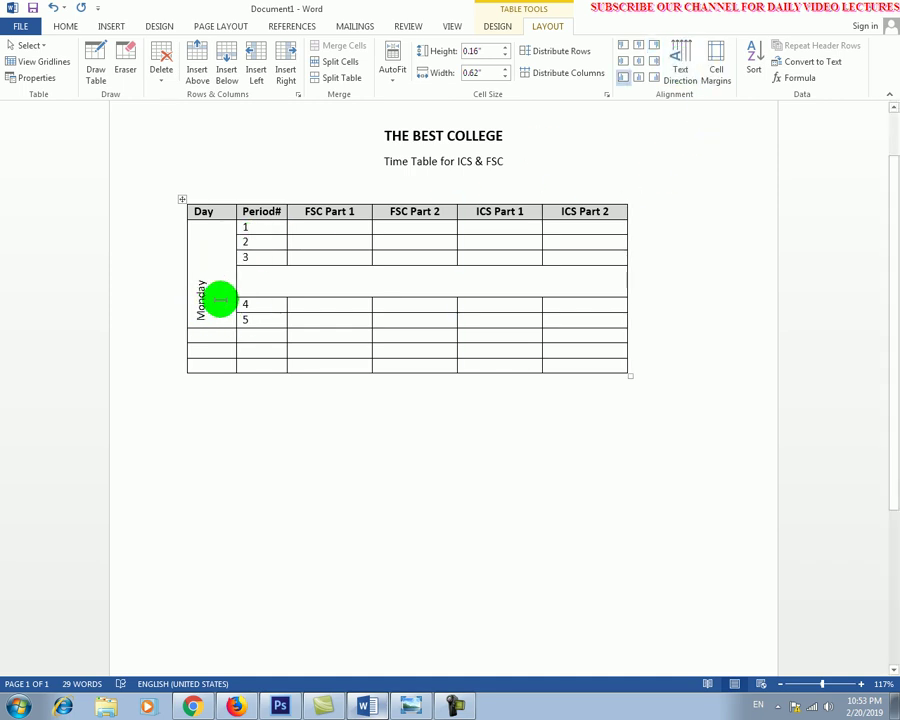
left_click(640, 62)
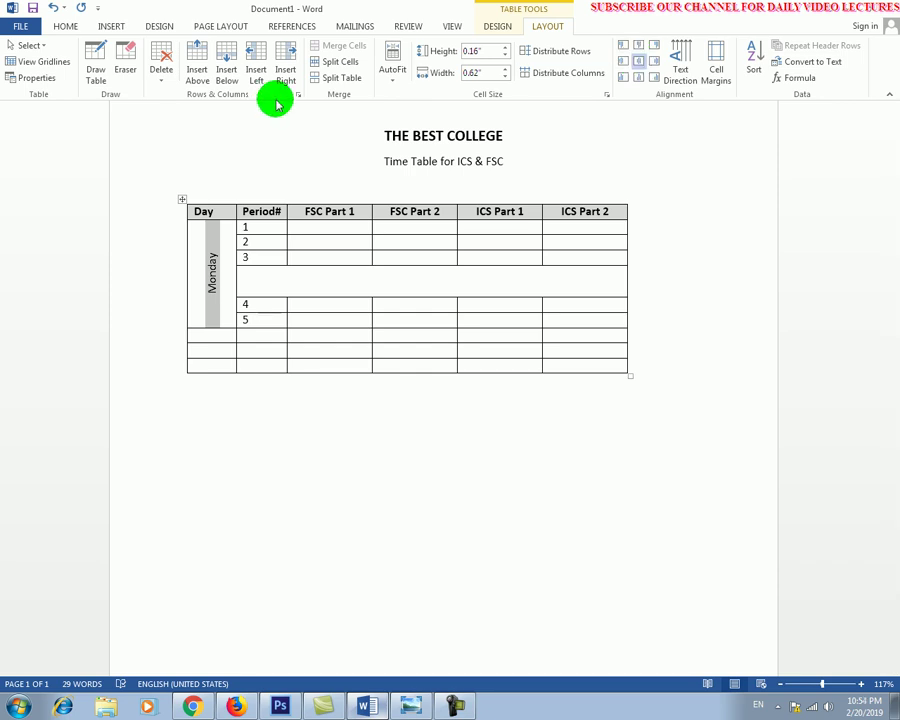
left_click(254, 262)
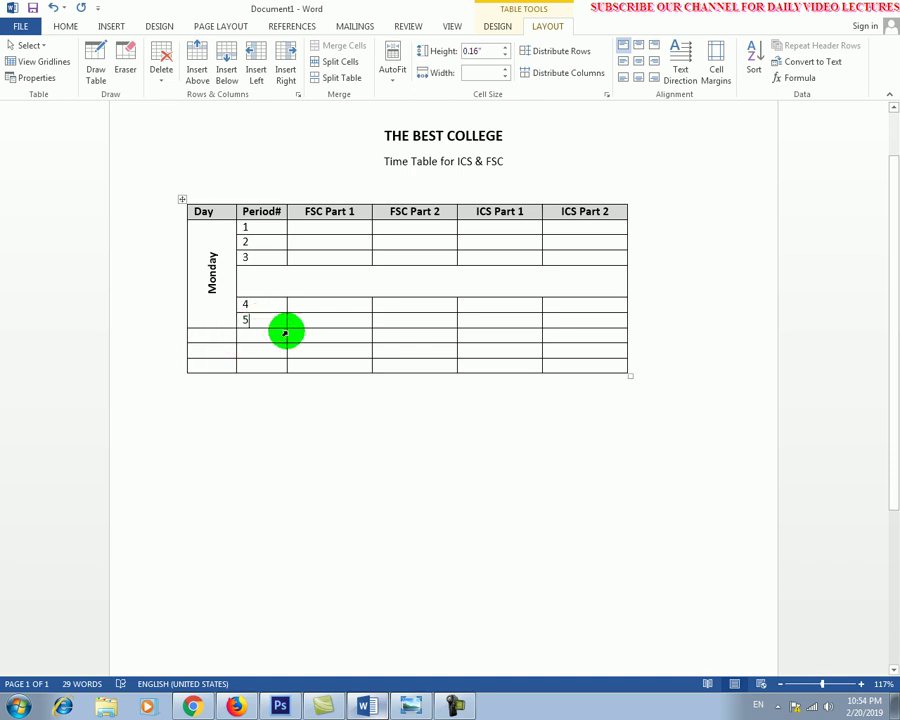
Step: Enter Break (30 Min) in the merged row between periods 3 and 4
left_click(314, 289)
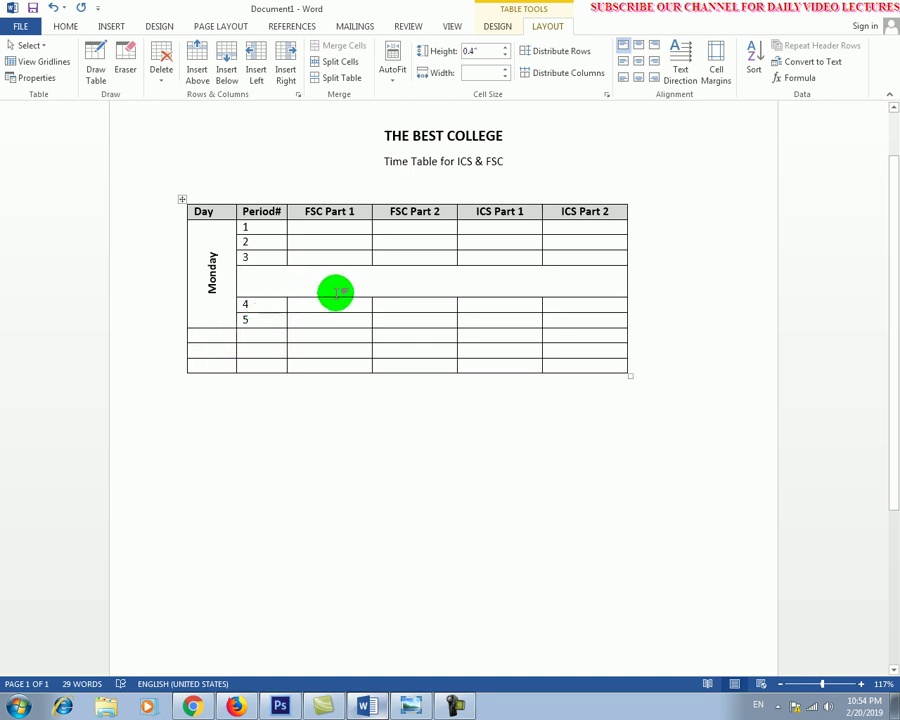
type("Break (30 Min")
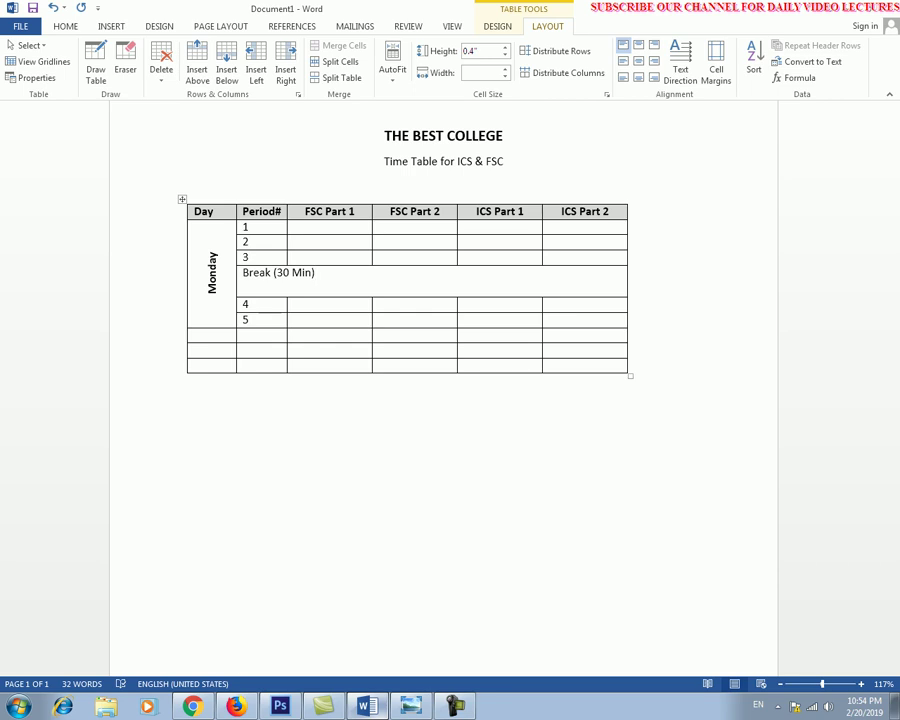
left_click(65, 26)
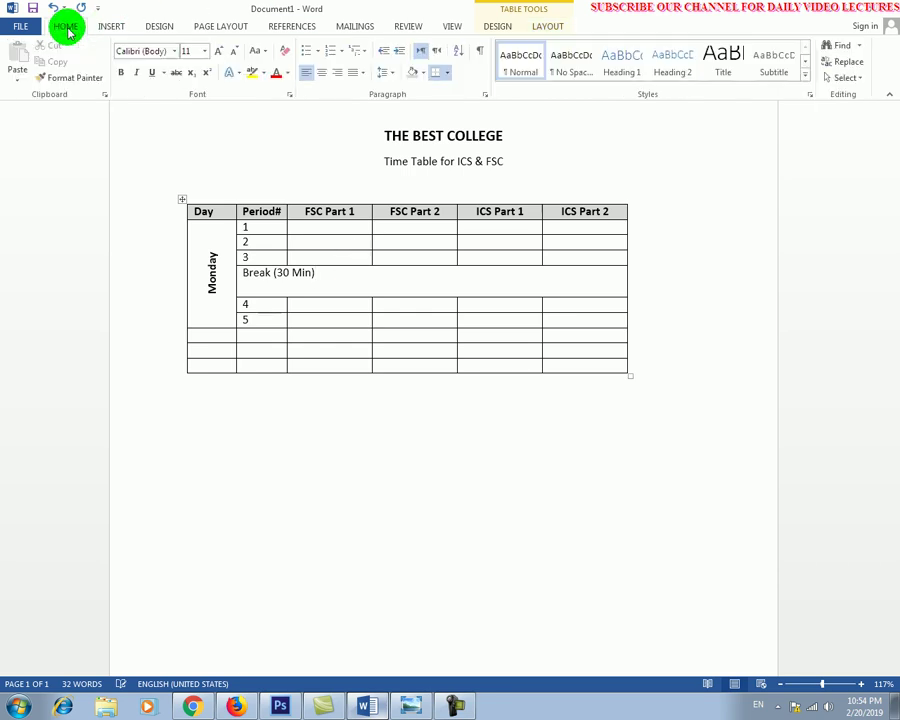
Step: Centre the Break (30 Min) text horizontally and vertically and shade its merged cell light grey
left_click(322, 73)
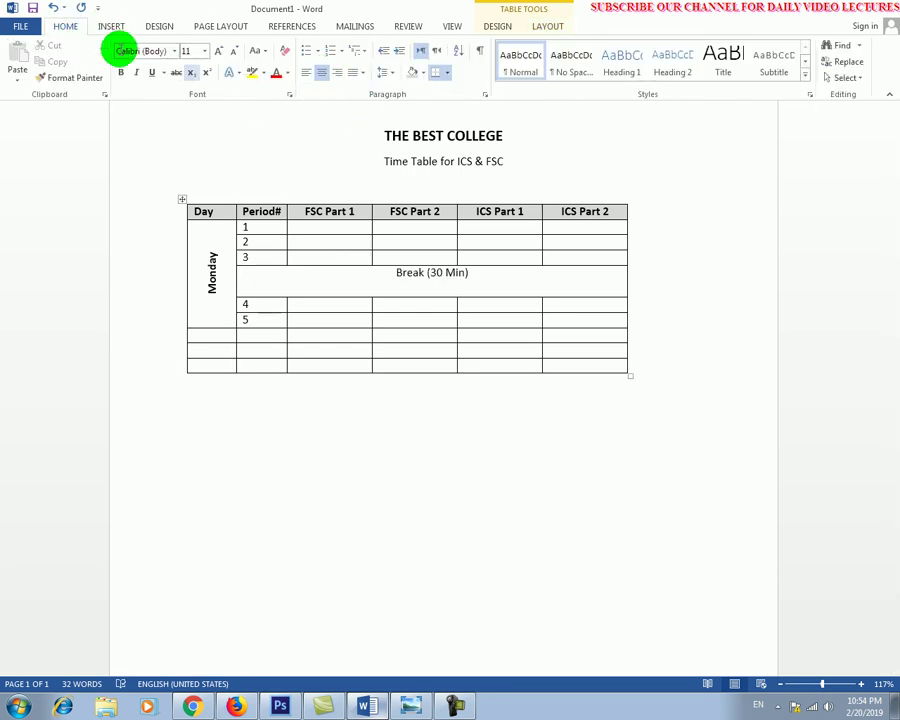
left_click(549, 28)
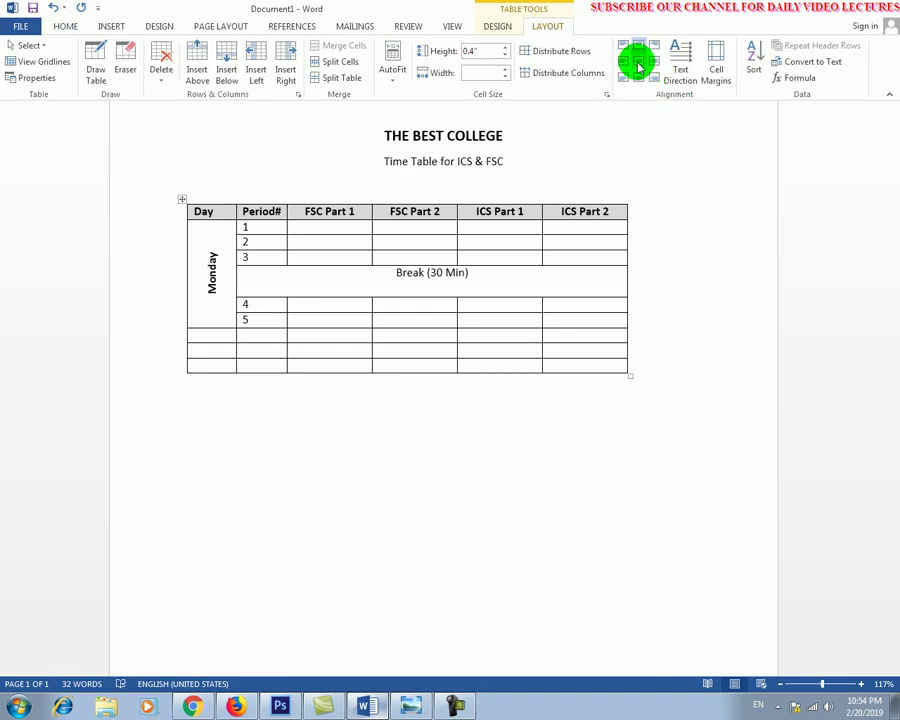
left_click(640, 66)
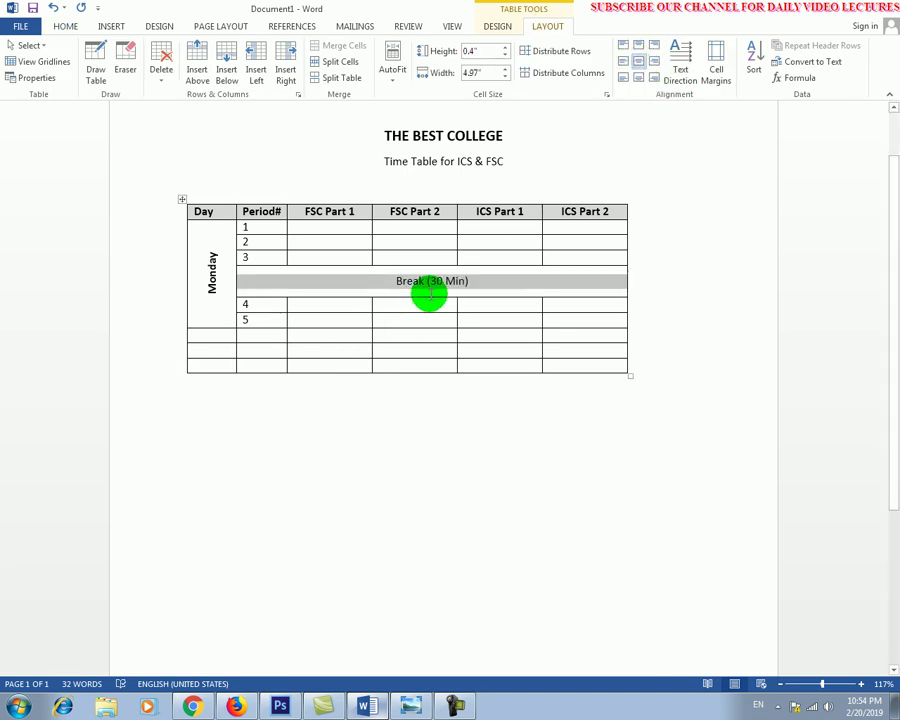
left_click(63, 27)
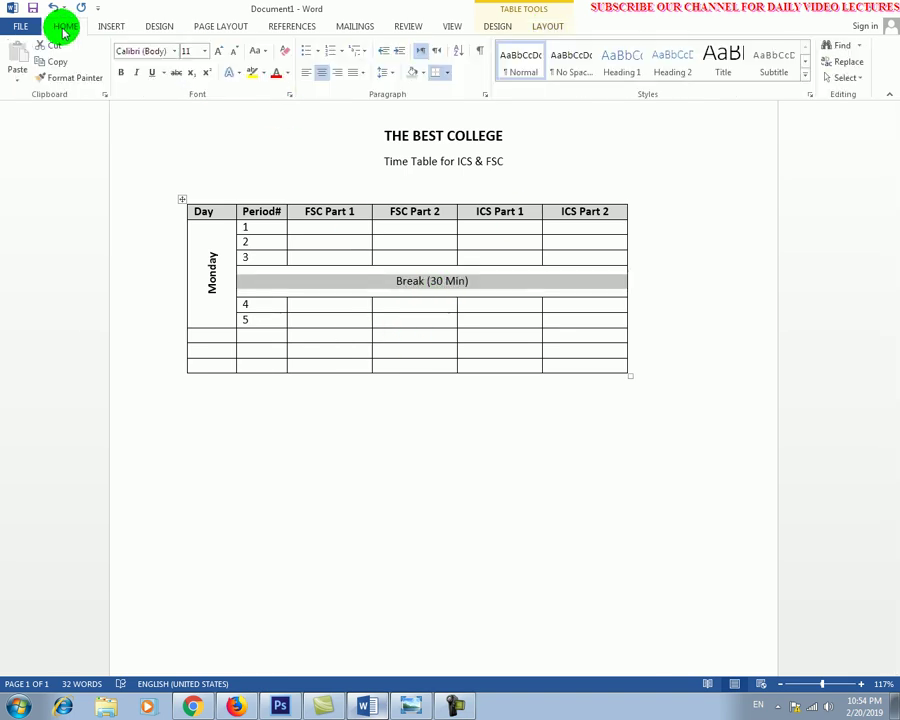
left_click(412, 73)
left_click(697, 279)
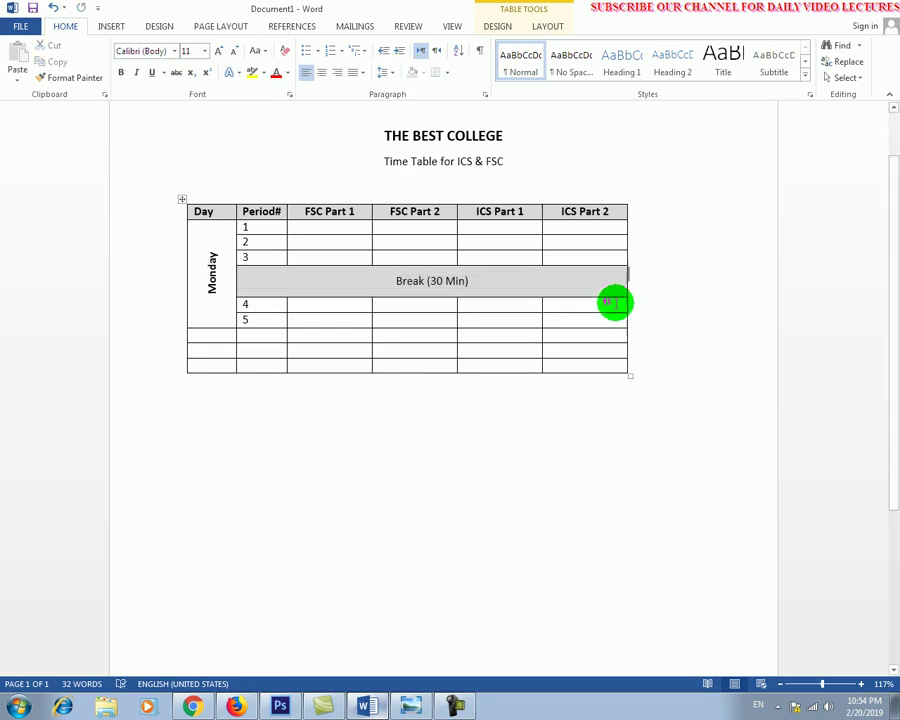
left_click(466, 279)
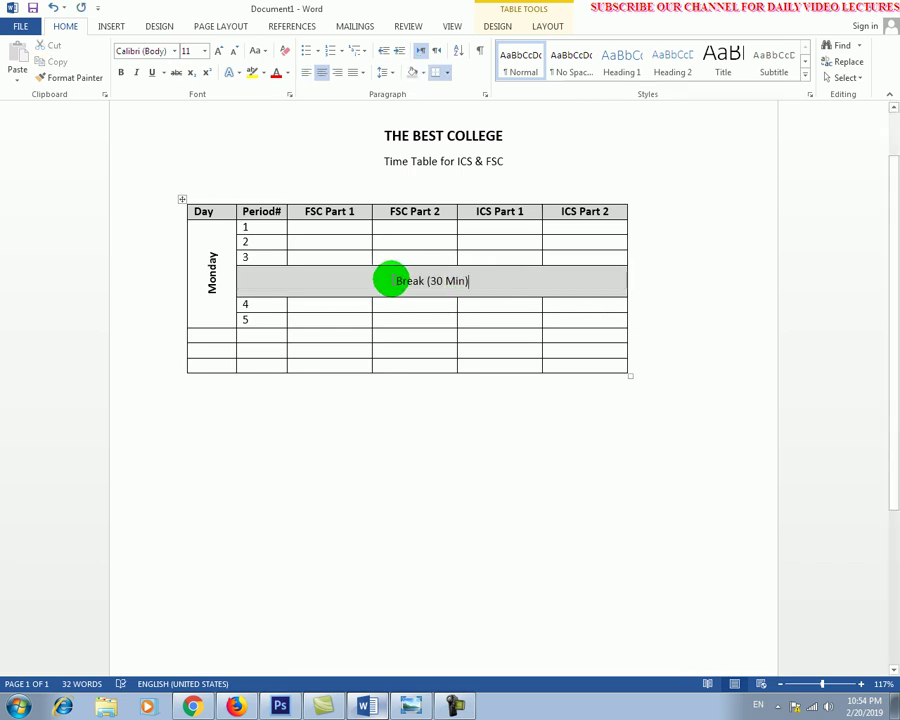
triple_click(446, 280)
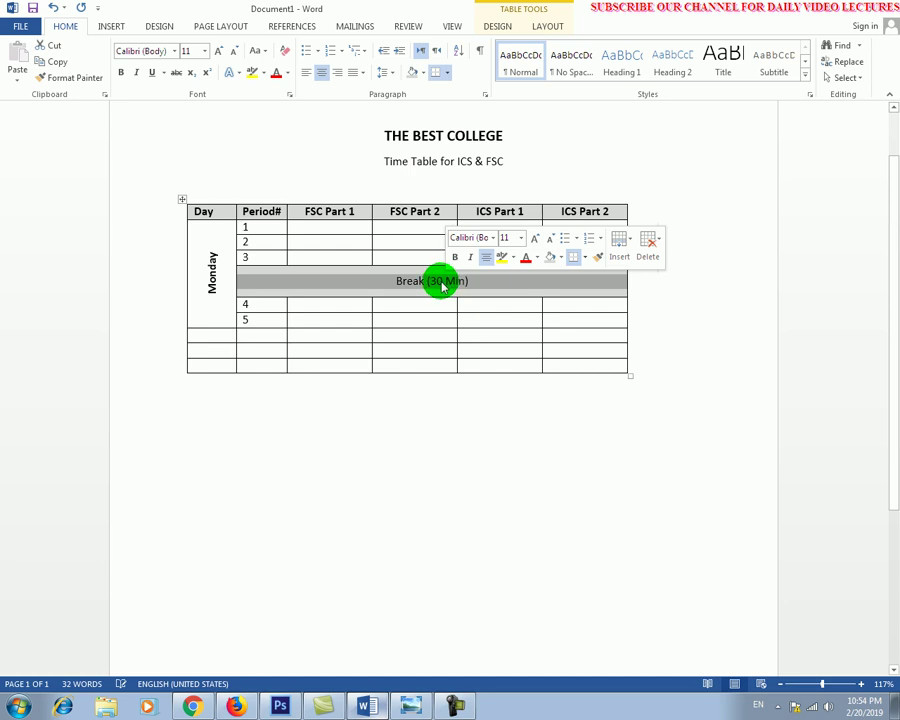
left_click(403, 343)
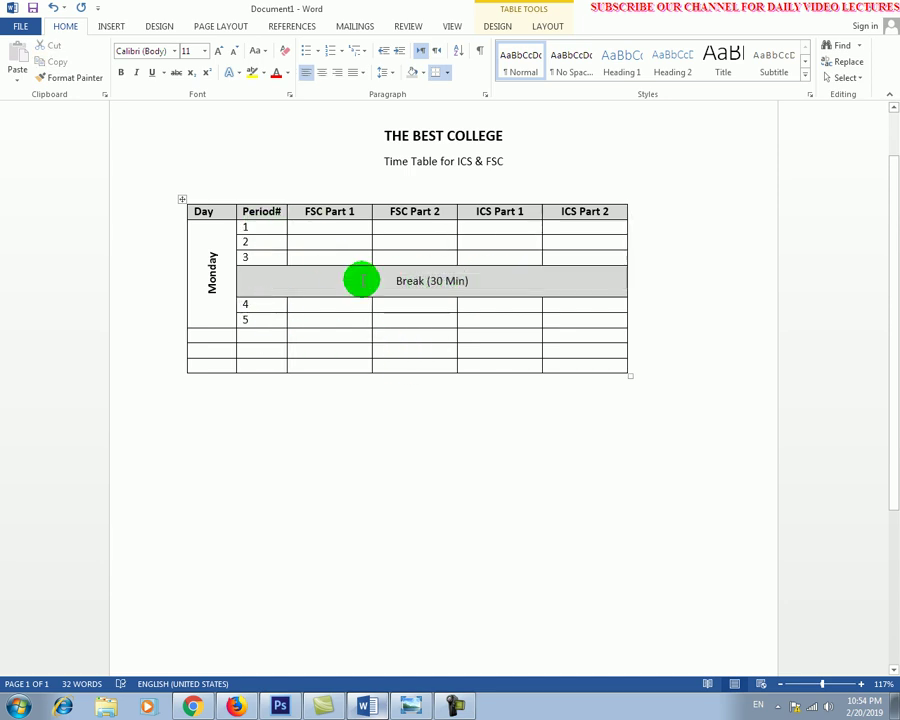
Step: Enter Mathematics for period 1 and English for period 2 under FSC Part 1, each with its teacher's name on a second line
type("Mathematics ")
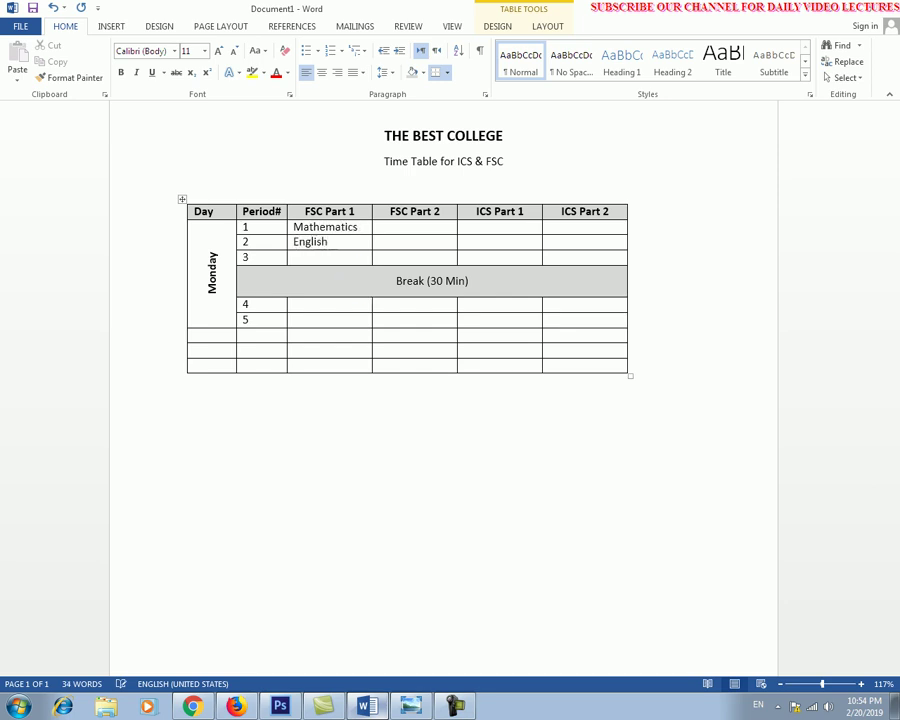
type("English")
key("Return")
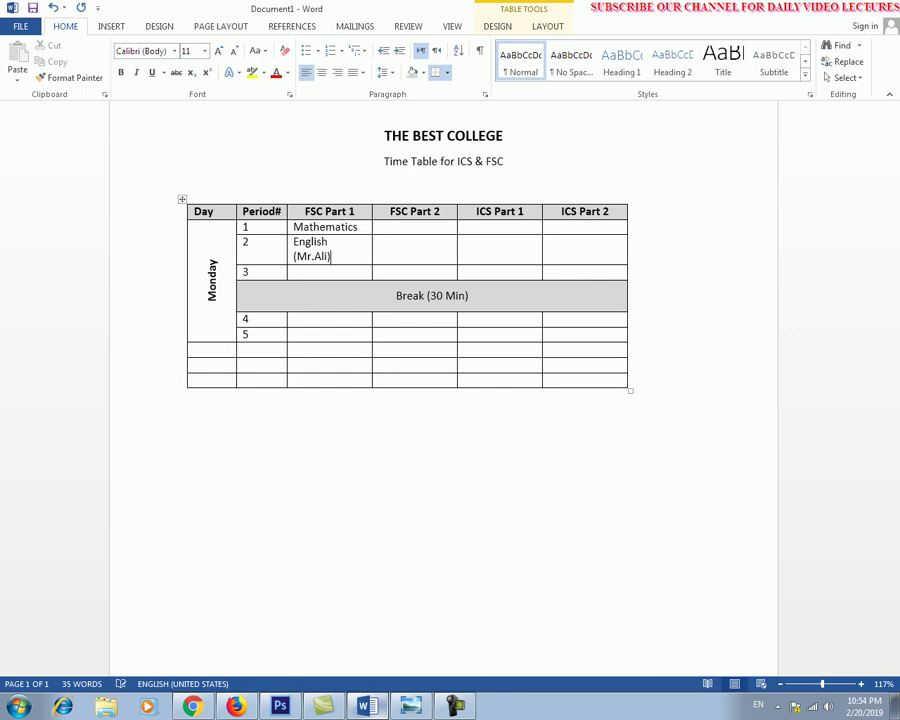
left_click(358, 227)
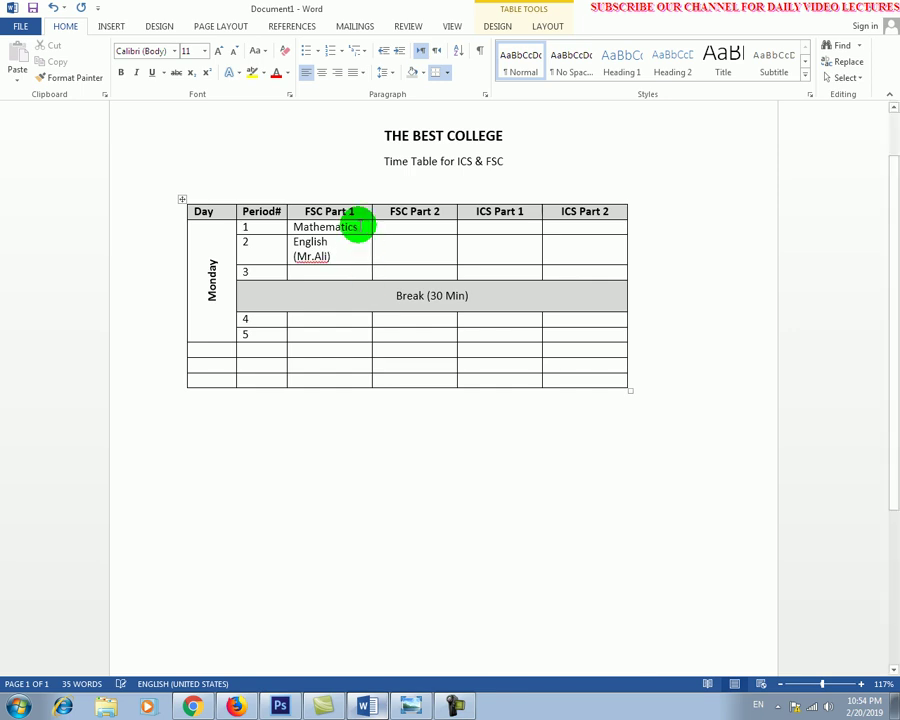
key("Return")
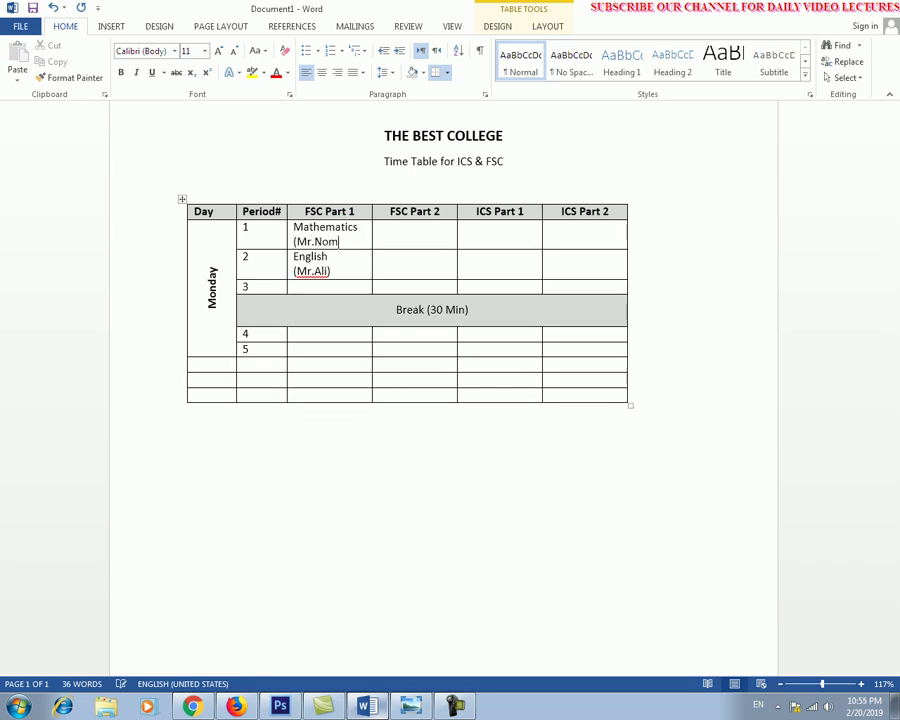
left_click(337, 266)
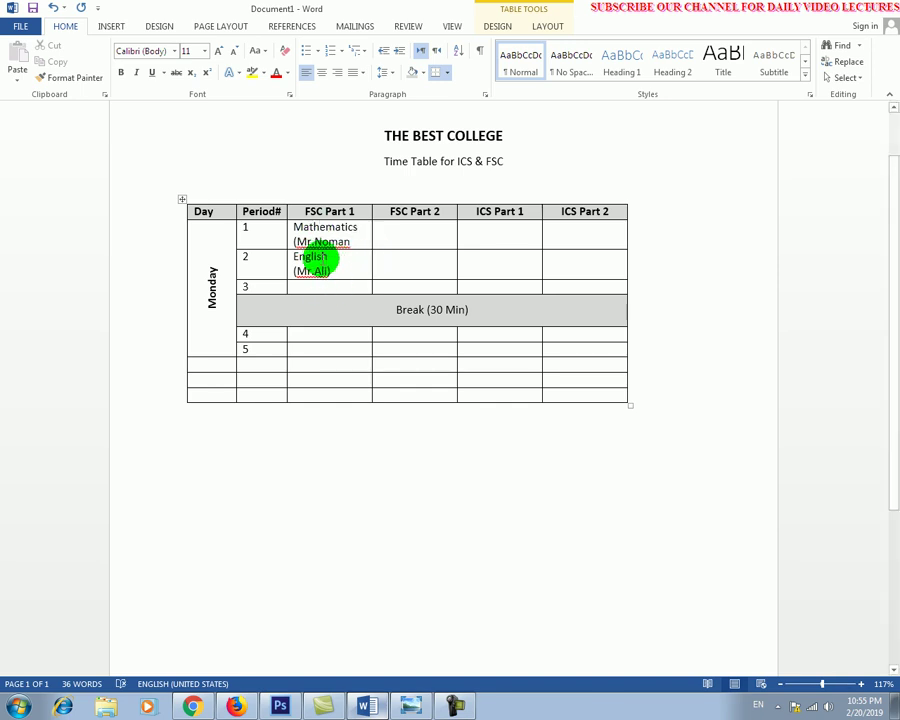
Step: Centre the period numbers 1 to 3 horizontally and vertically in their cells
left_click(250, 242)
key("shift+Down")
key("shift+Down")
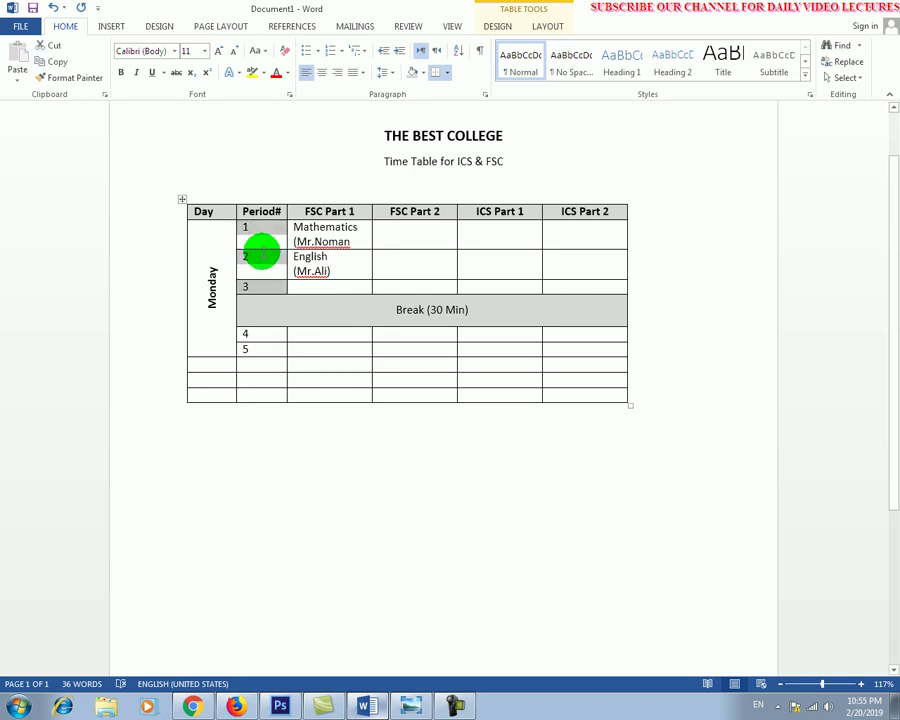
key("ctrl+e")
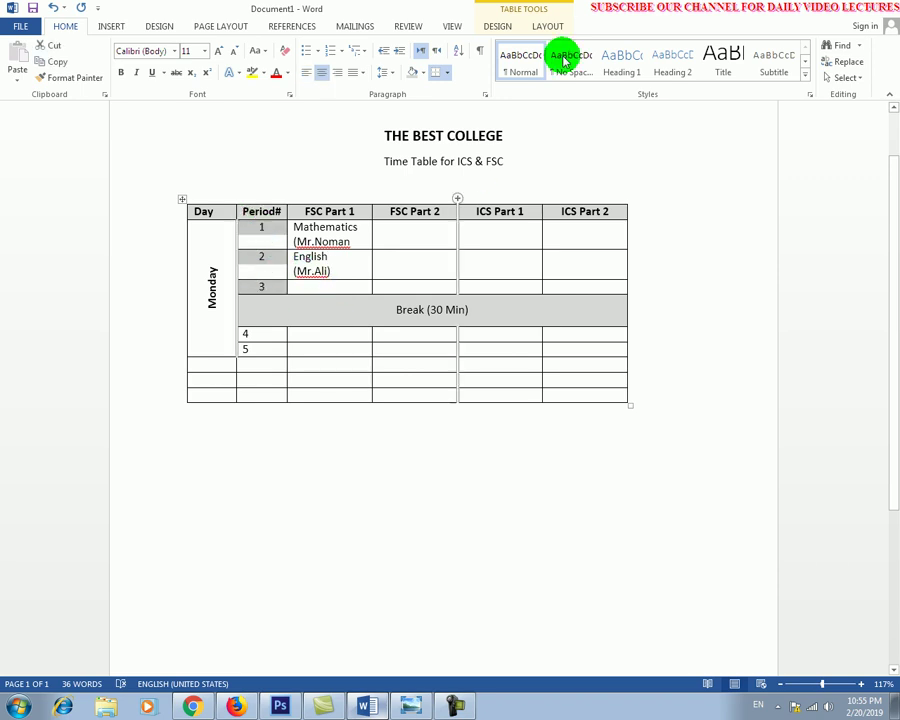
left_click(558, 24)
left_click(643, 77)
Step: Centre the period numbers 4 and 5 both ways in their cells
left_click(255, 336)
key("shift+Down")
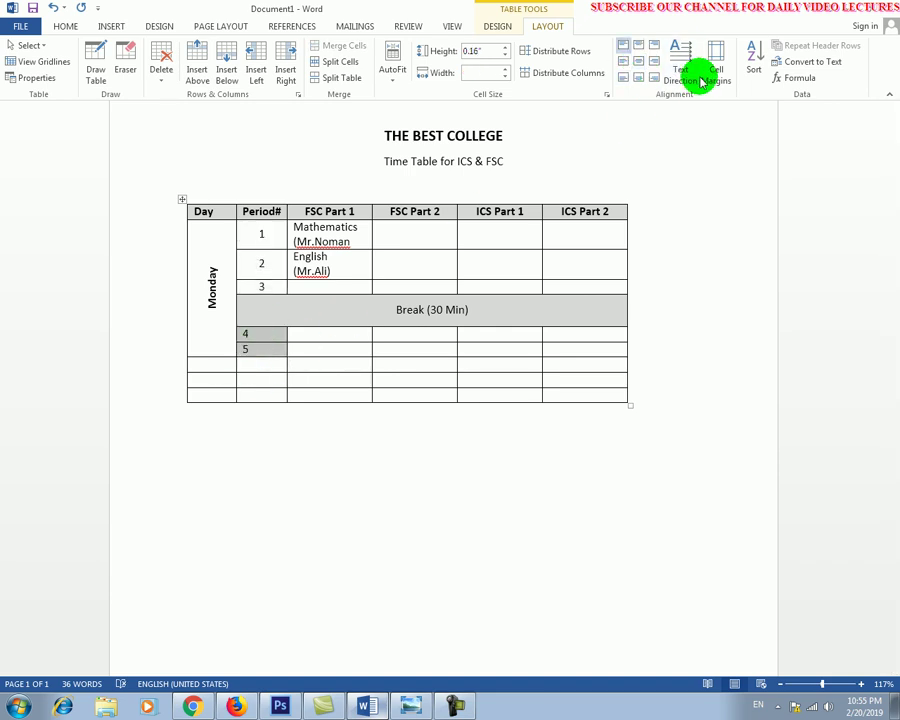
left_click(636, 61)
left_click(405, 376)
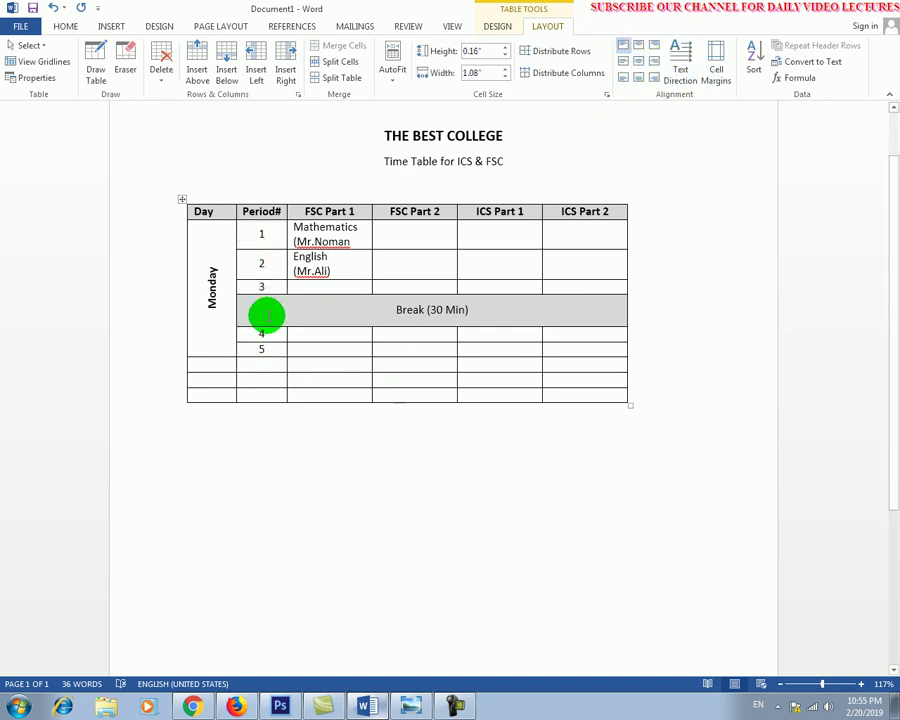
Step: Enter Urdu, Physics and Chemister as the FSC Part 1 subjects for periods 3, 4 and 5
left_click(318, 287)
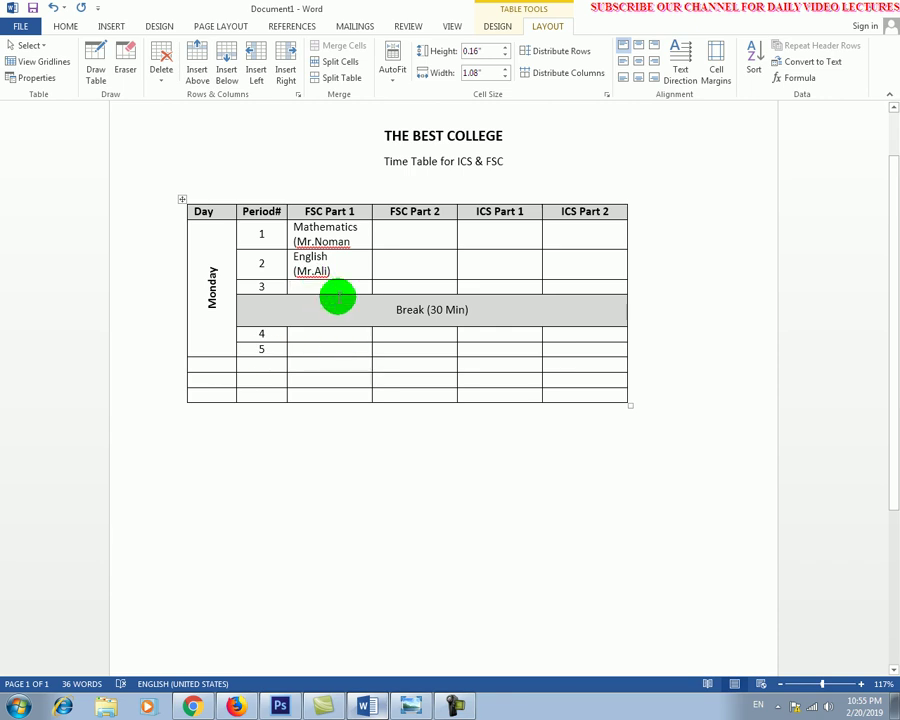
type("Urdu")
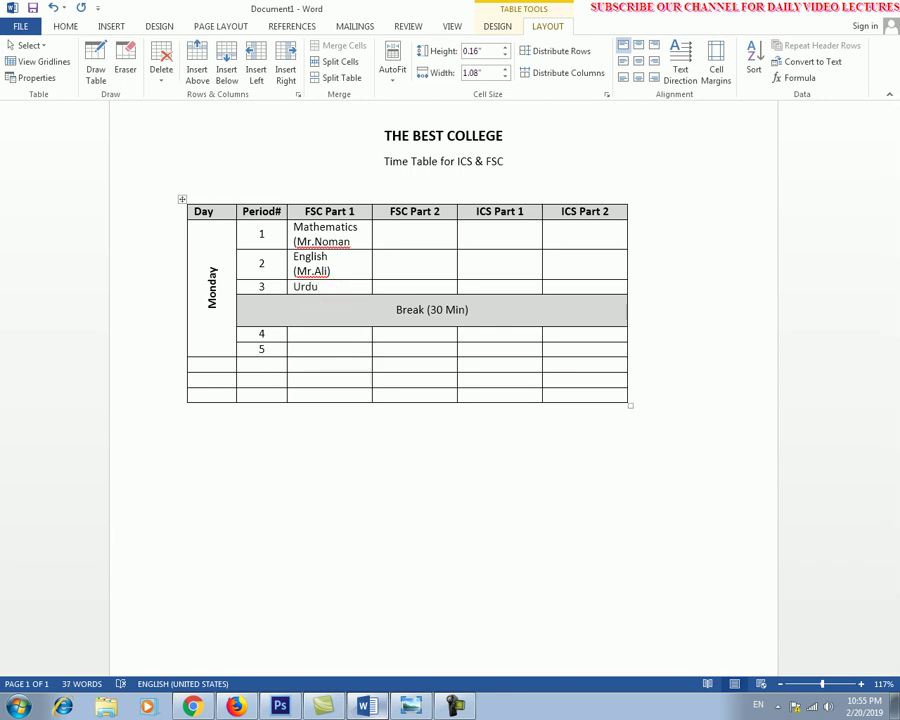
left_click(338, 337)
type("Physics")
left_click(316, 346)
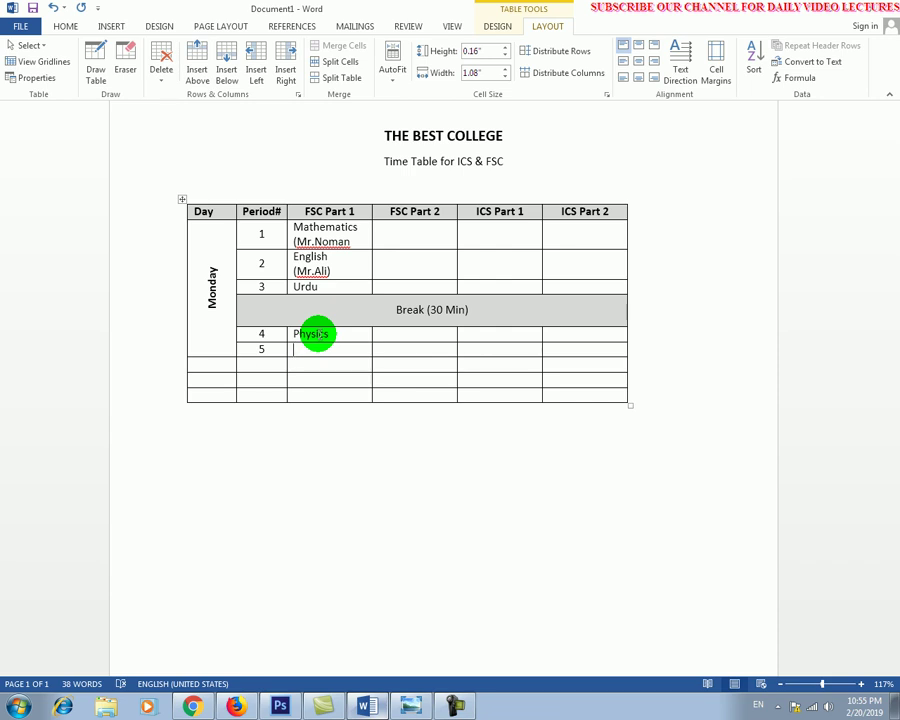
type("Chemister")
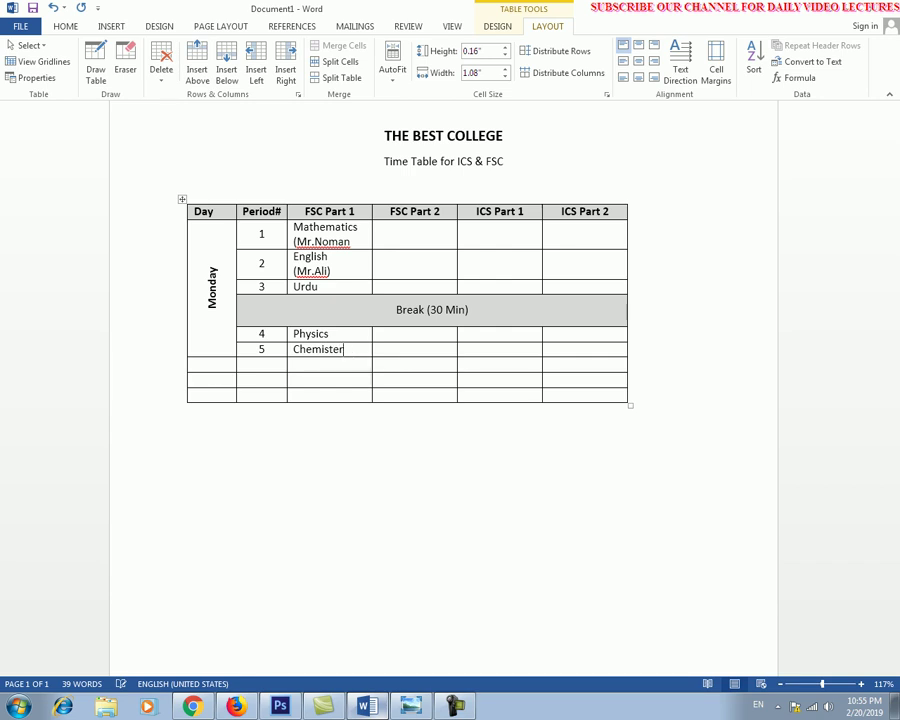
Step: Add the teacher line (Mr. A) below Physics in the FSC Part 1 cell for period 4
left_click(342, 336)
key("Return")
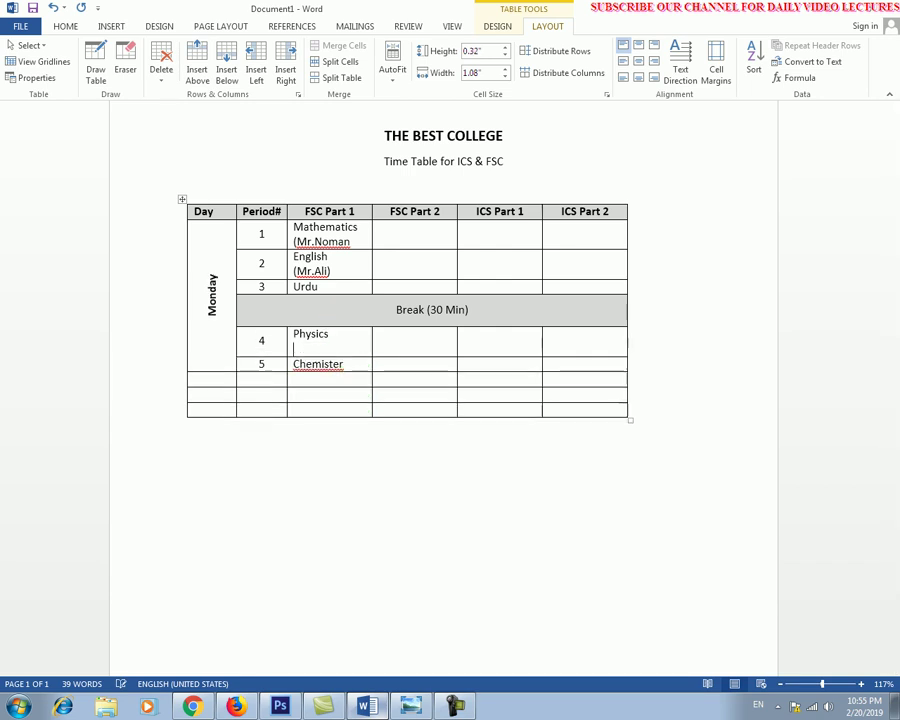
type("(Mr. A")
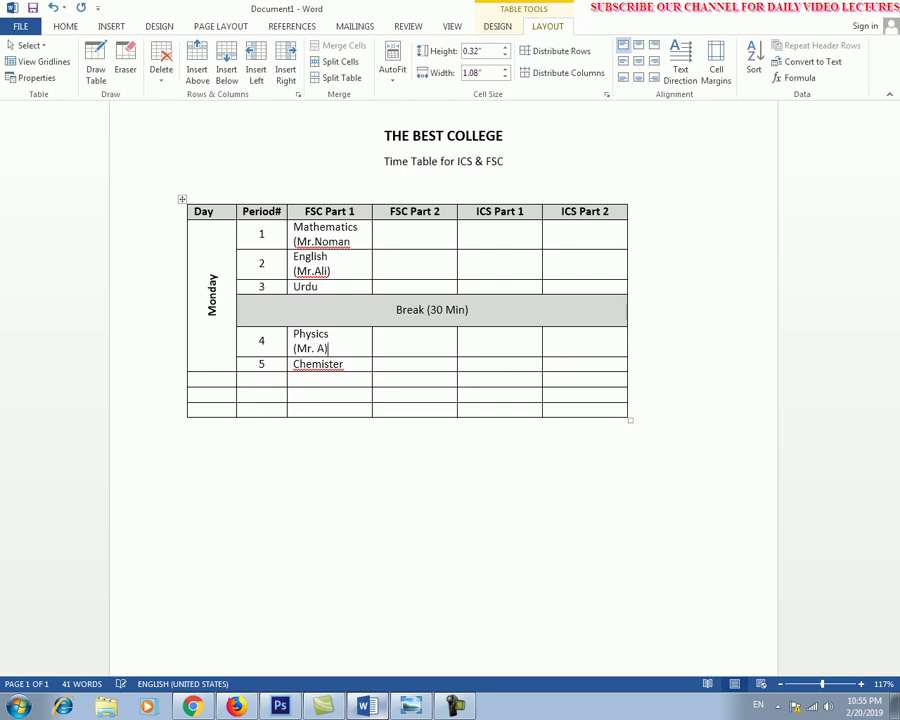
Step: Correct the misspelled period 5 subject to Chemistry and add the teacher line (Mr.B) below it
right_click(342, 366)
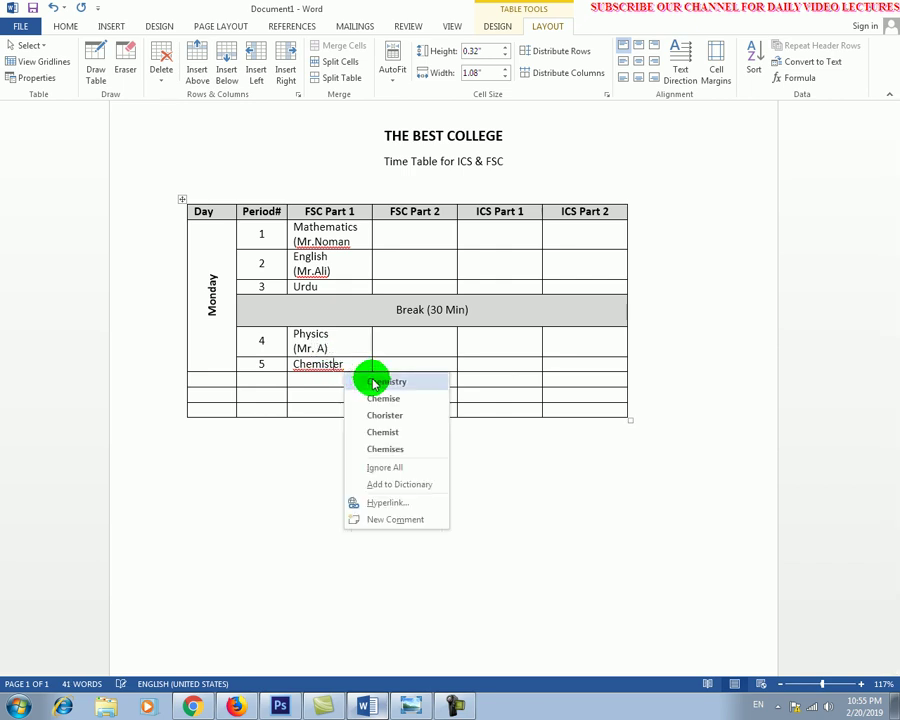
left_click(372, 383)
key("Return")
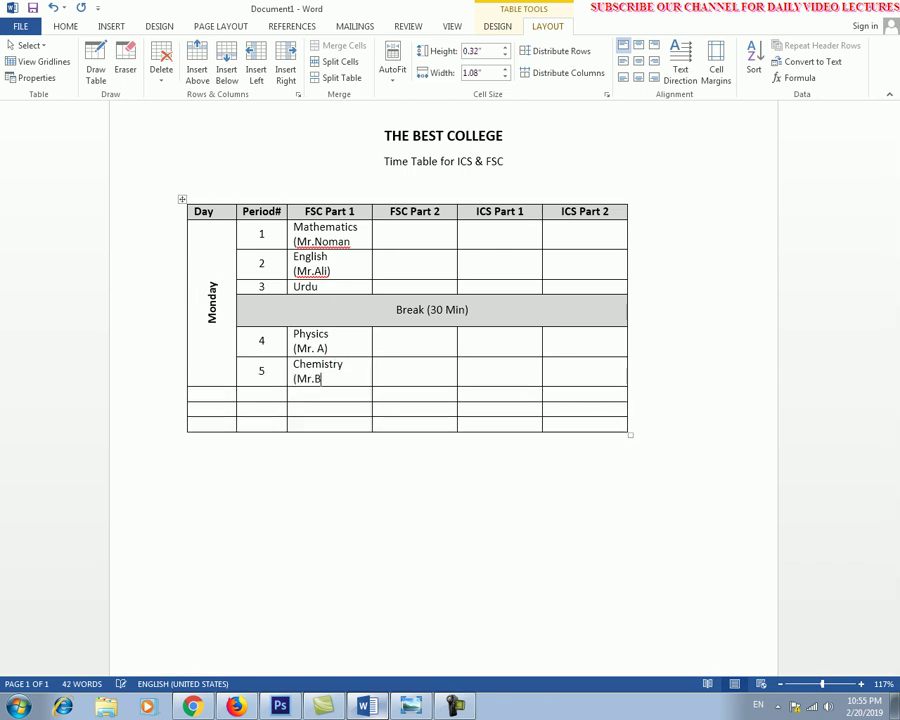
left_click(390, 234)
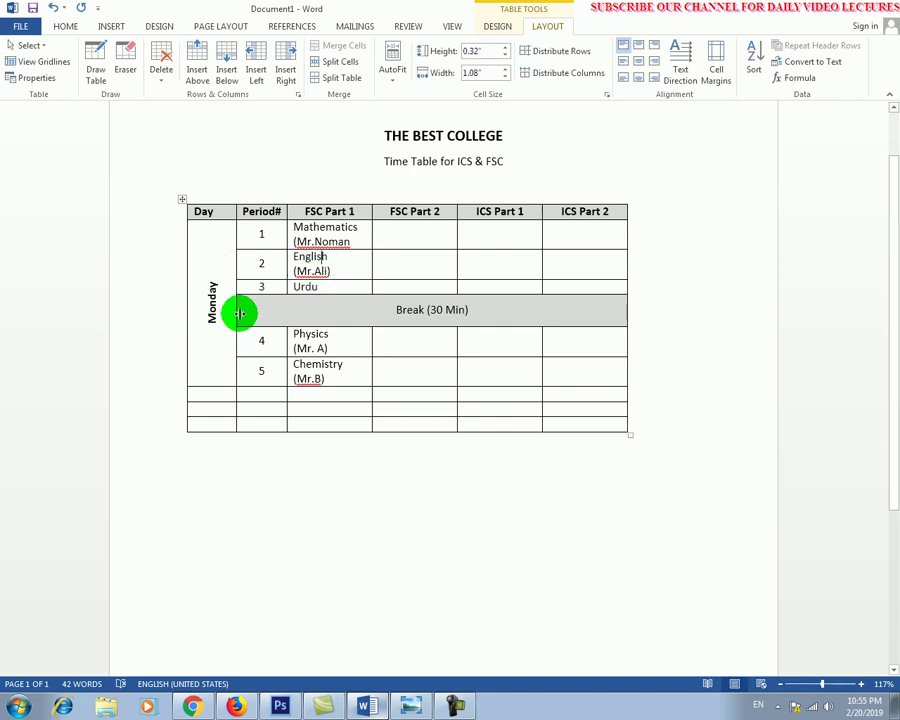
left_click(331, 286)
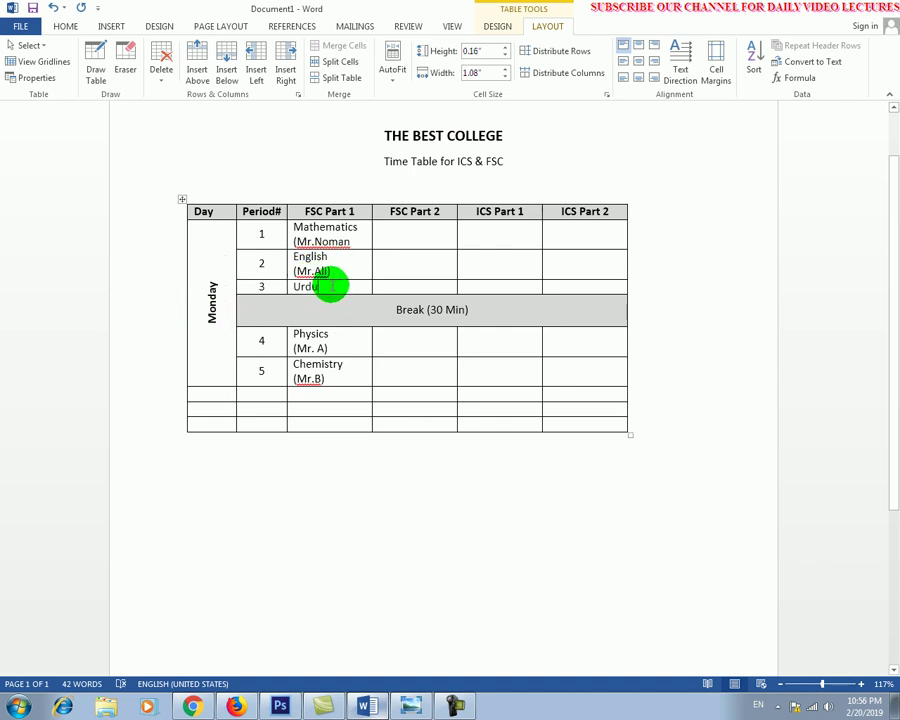
Step: Copy the FSC Part 1 Physics and Chemistry cells into FSC Part 2 periods 1 and 2, and enter English for period 3
left_click(420, 231)
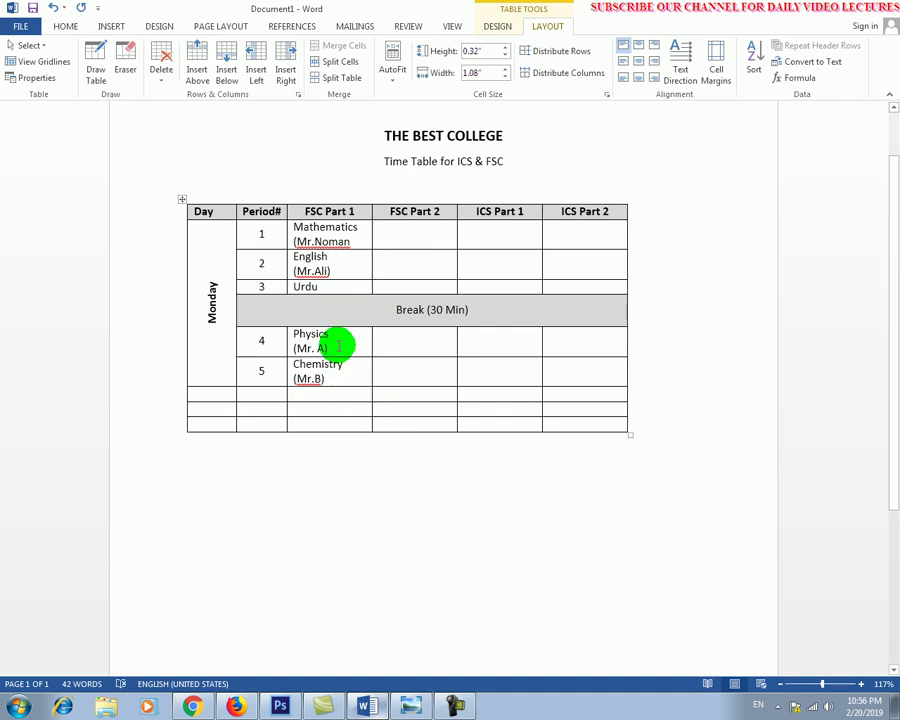
key("shift+Up")
key("shift+Up")
key("ctrl+c")
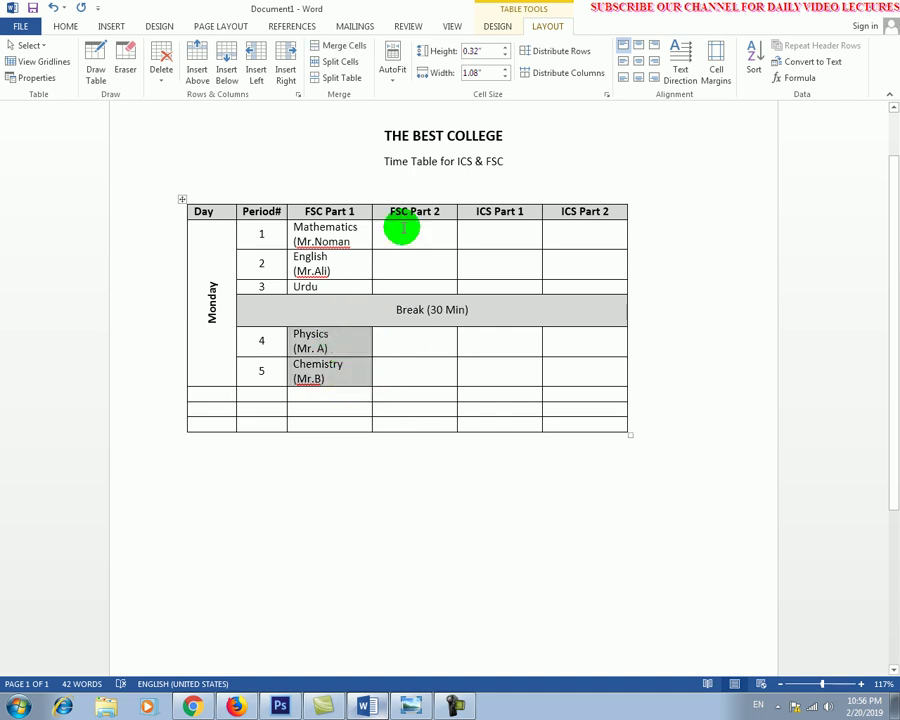
left_click(402, 230)
left_click(407, 262)
key("shift+Up")
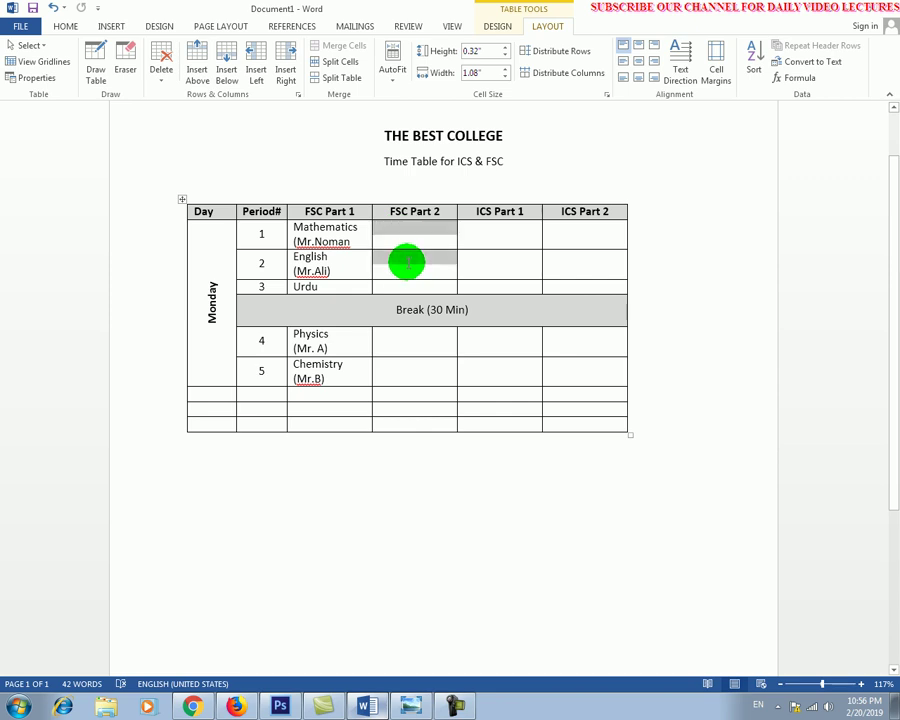
key("ctrl+v")
left_click(401, 284)
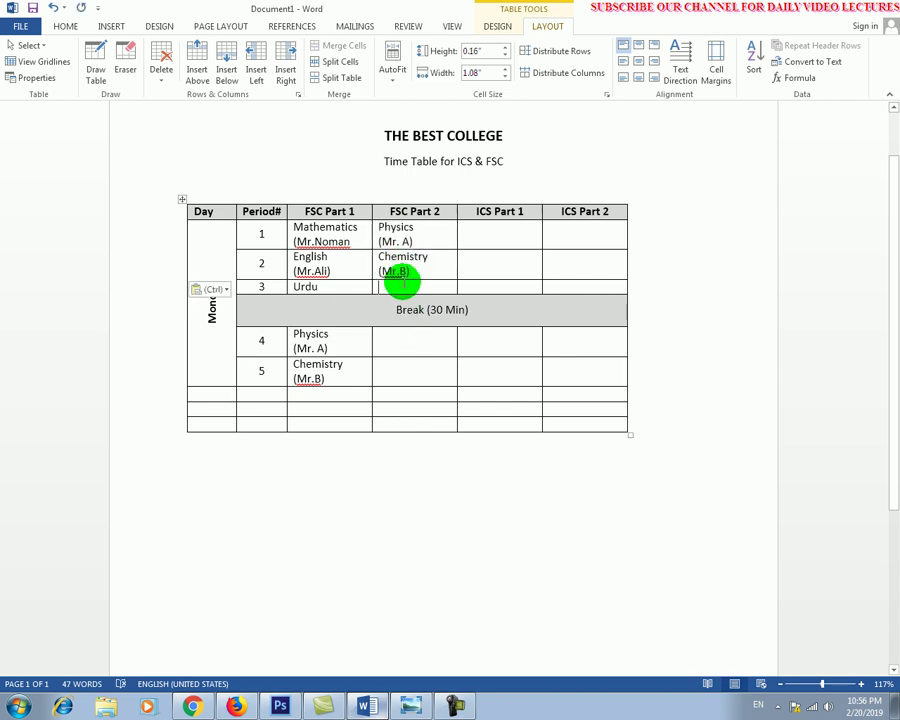
type("English")
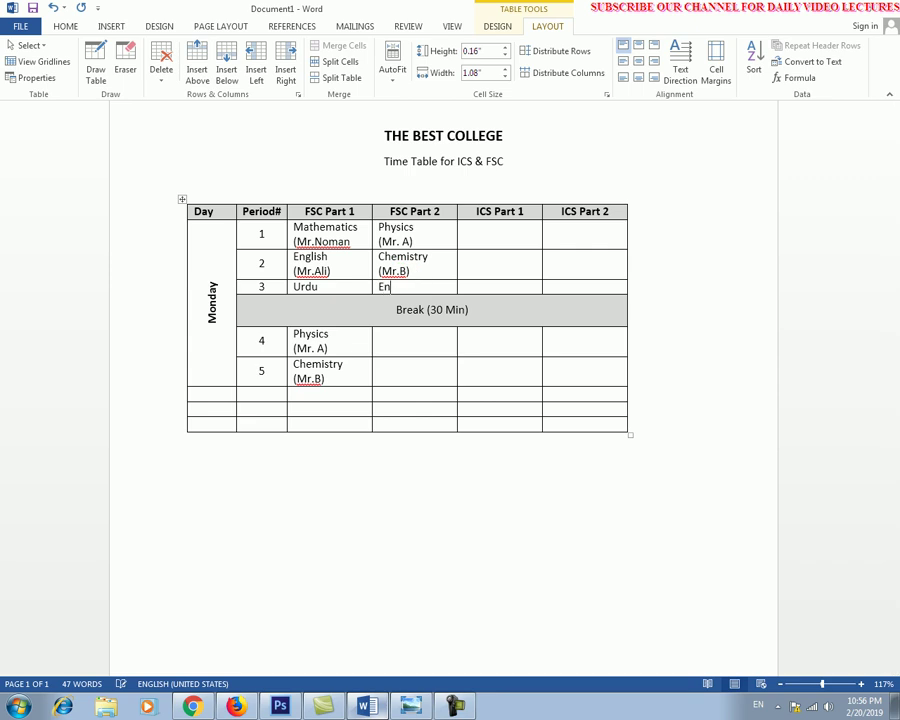
Step: Copy the FSC Part 1 Mathematics and English cells into FSC Part 2 for periods 4 and 5
left_click(412, 347)
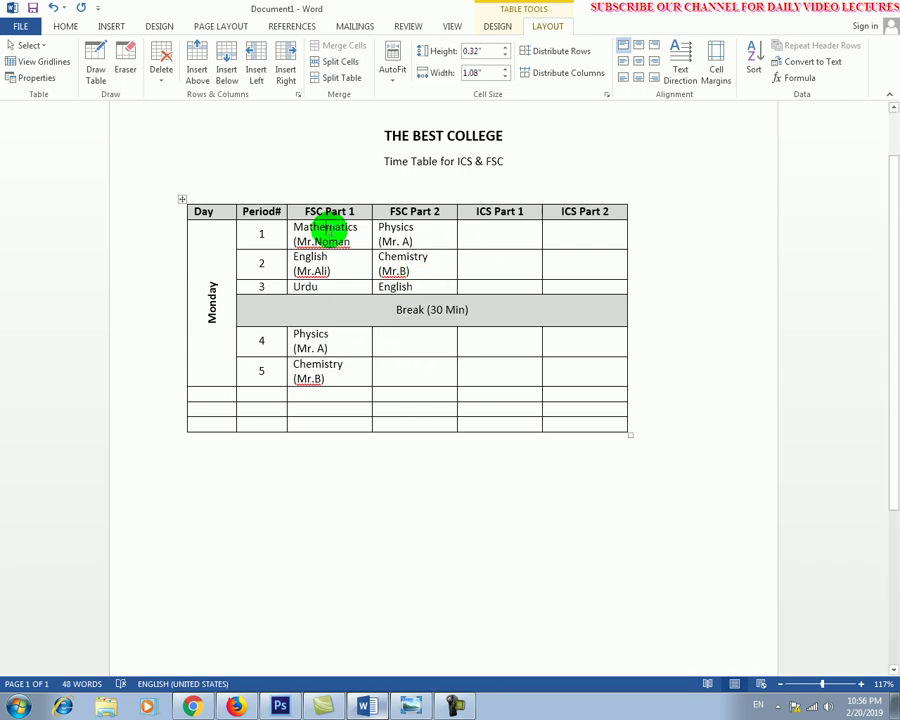
key("shift+Down")
key("shift+Down")
key("ctrl+c")
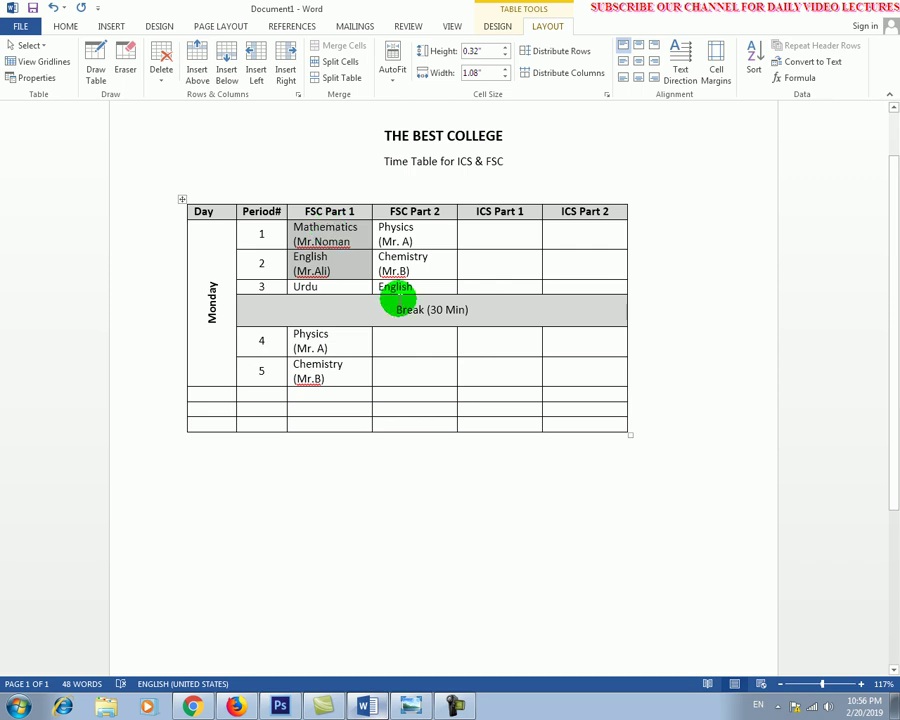
left_click(404, 341)
key("shift+Down")
key("ctrl+v")
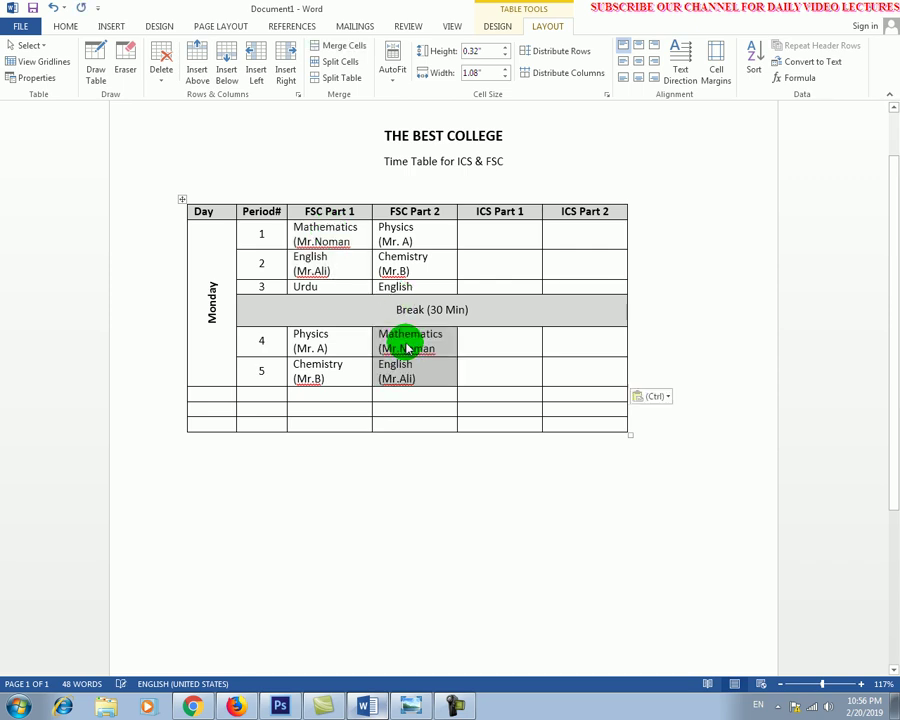
Step: Paint a 3 pt thick multi-line border along the bottom edge of Monday's period 5 row, across the whole table
left_click(490, 264)
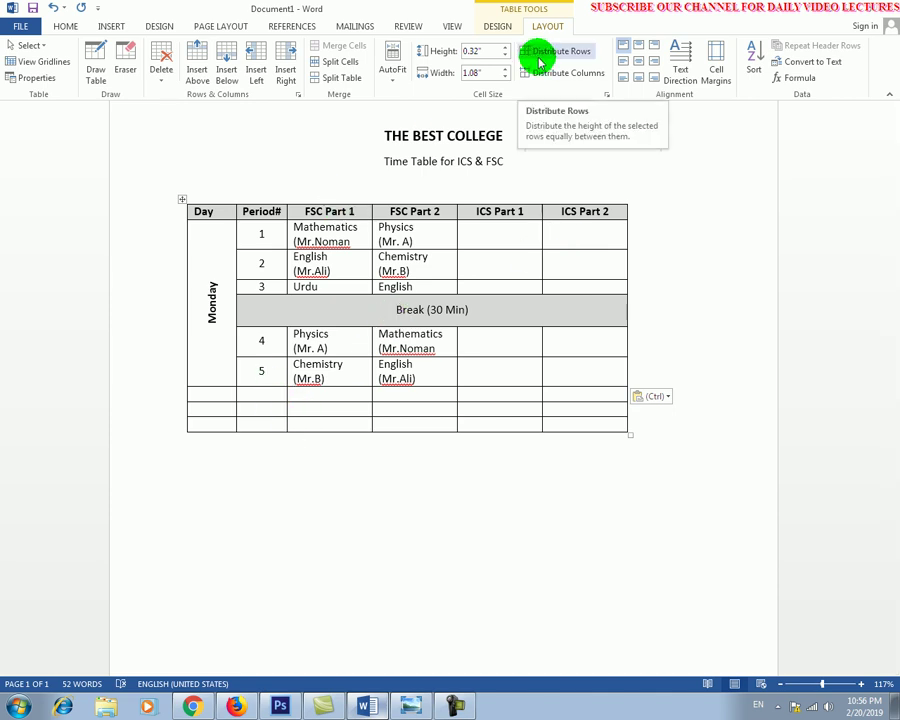
left_click(505, 28)
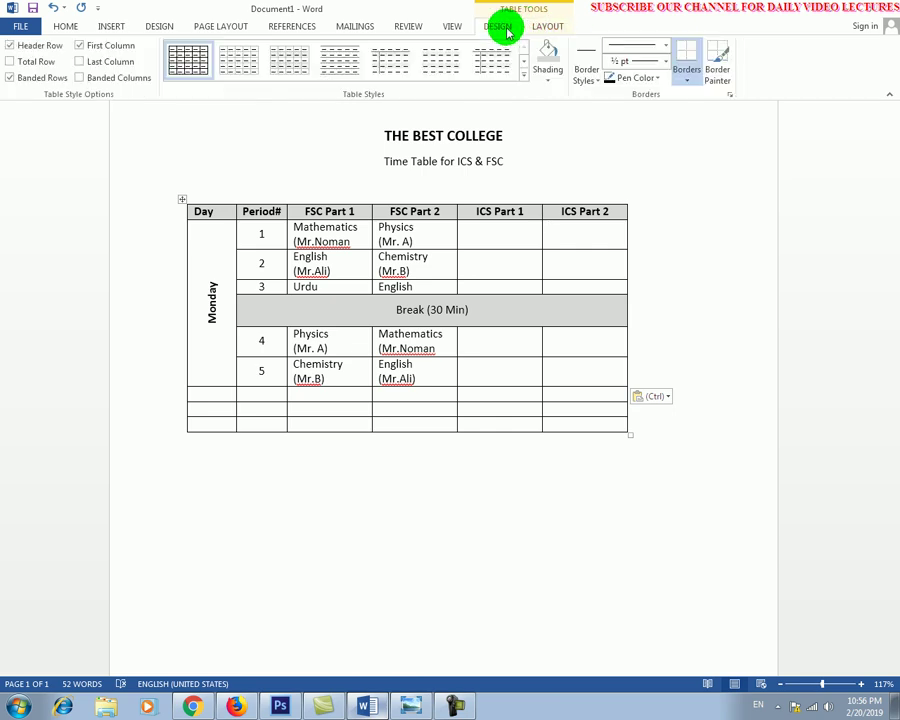
left_click(665, 45)
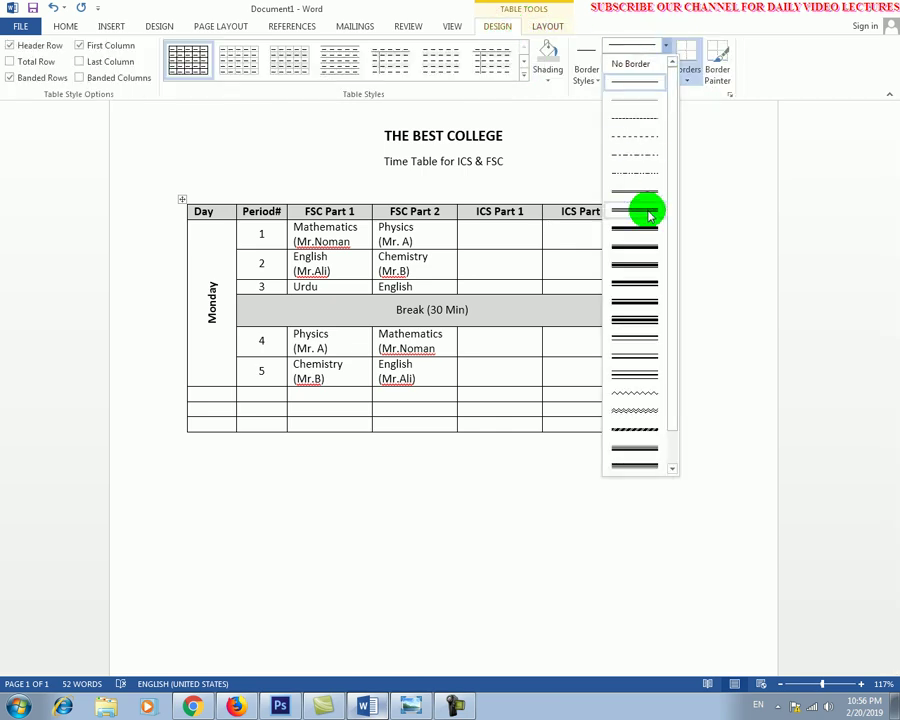
left_click(636, 248)
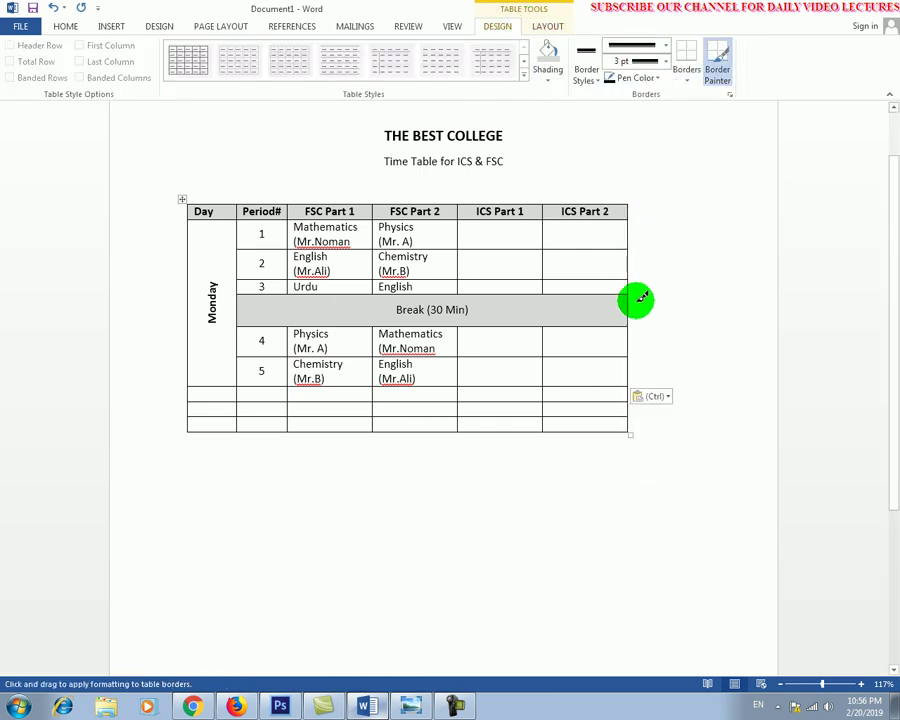
left_click_drag(193, 383, 590, 376)
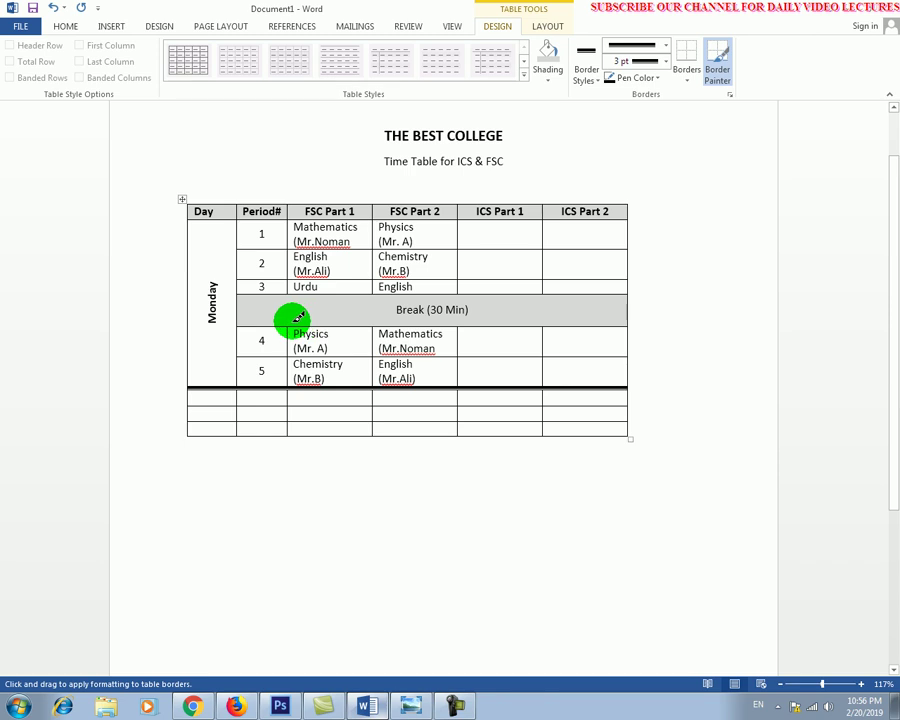
key("Escape")
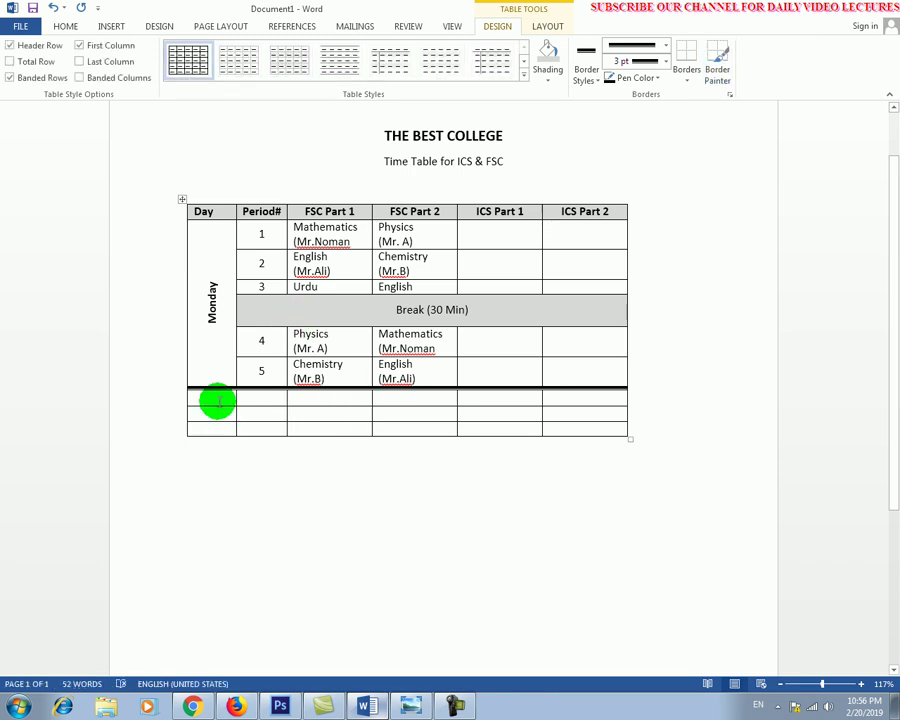
Step: Add twelve empty rows to the end of the time table
left_click(588, 431)
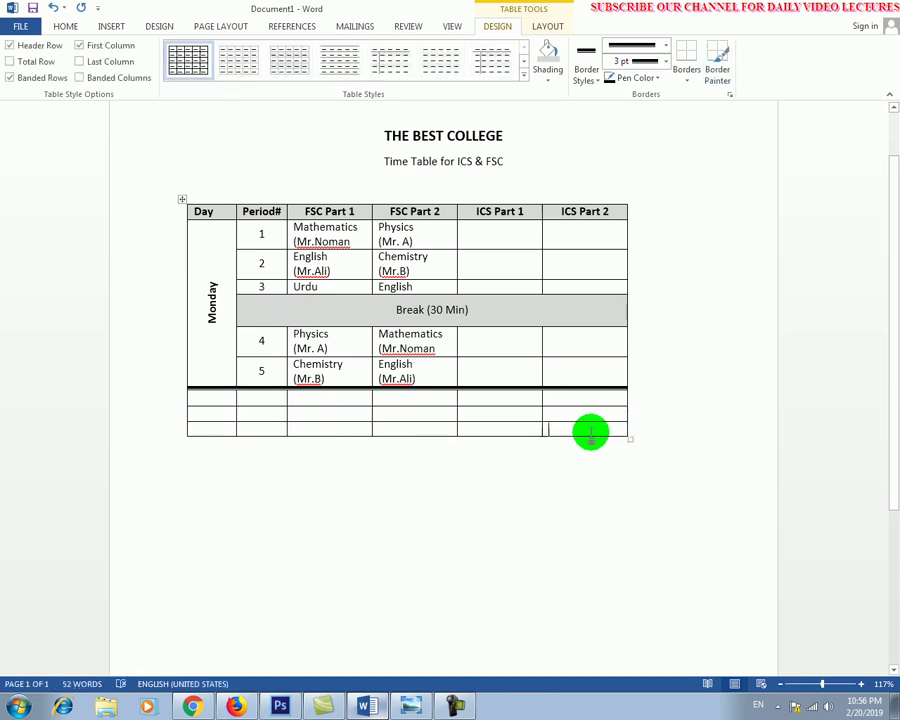
key("Tab")
key("Tab")
key("Tab")
key("Tab")
key("Tab")
key("Tab")
key("Tab")
key("Tab")
key("Tab")
key("Tab")
key("Tab")
key("Tab")
key("Tab")
key("Tab")
key("Tab")
key("Tab")
key("Tab")
key("Tab")
key("Tab")
key("Tab")
key("Tab")
key("Tab")
key("Tab")
key("Tab")
key("Tab")
key("Tab")
key("Tab")
key("Tab")
key("Tab")
key("Tab")
key("Tab")
key("Tab")
key("Tab")
key("Tab")
key("Tab")
key("Tab")
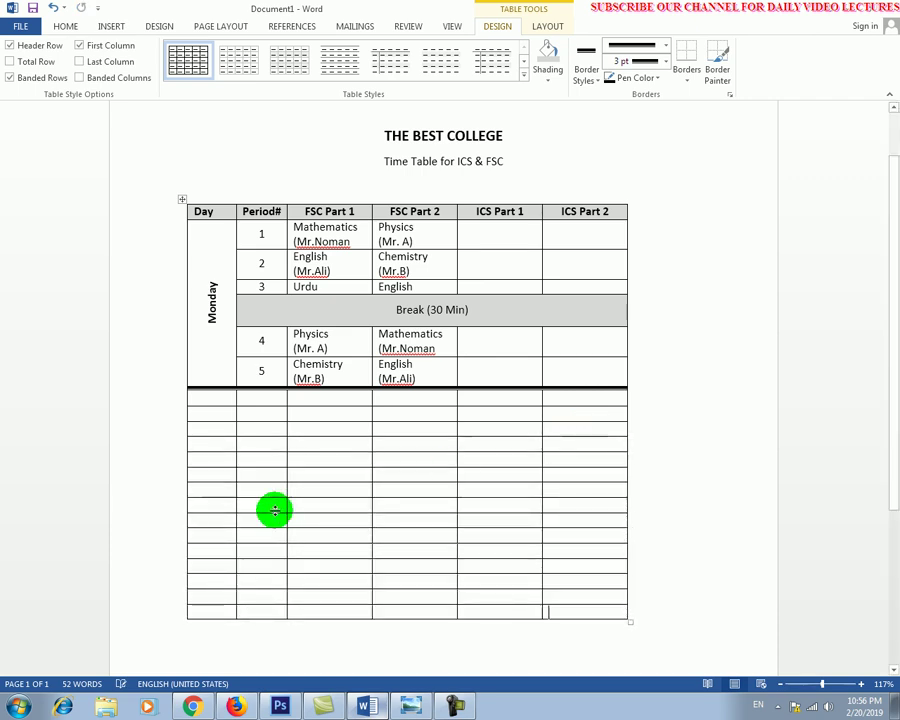
Step: Number the periods 1, 2, 3, 4 and 5 in the rows below Monday, leaving one empty row between 3 and 4
left_click(250, 400)
type("1")
key("Down")
type("2")
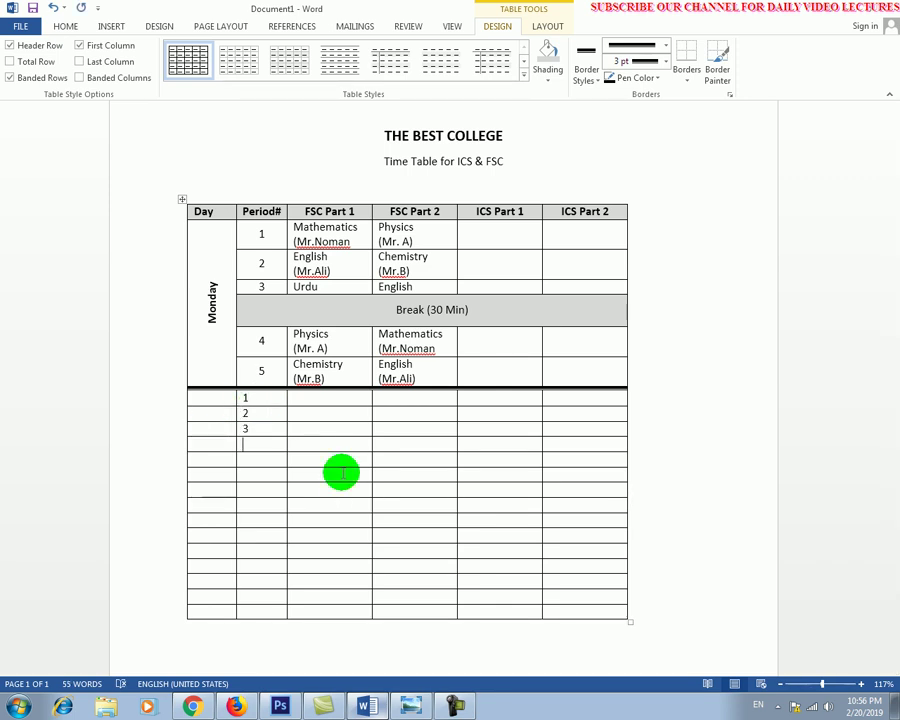
key("Down")
key("Down")
type("4")
key("Down")
type("5")
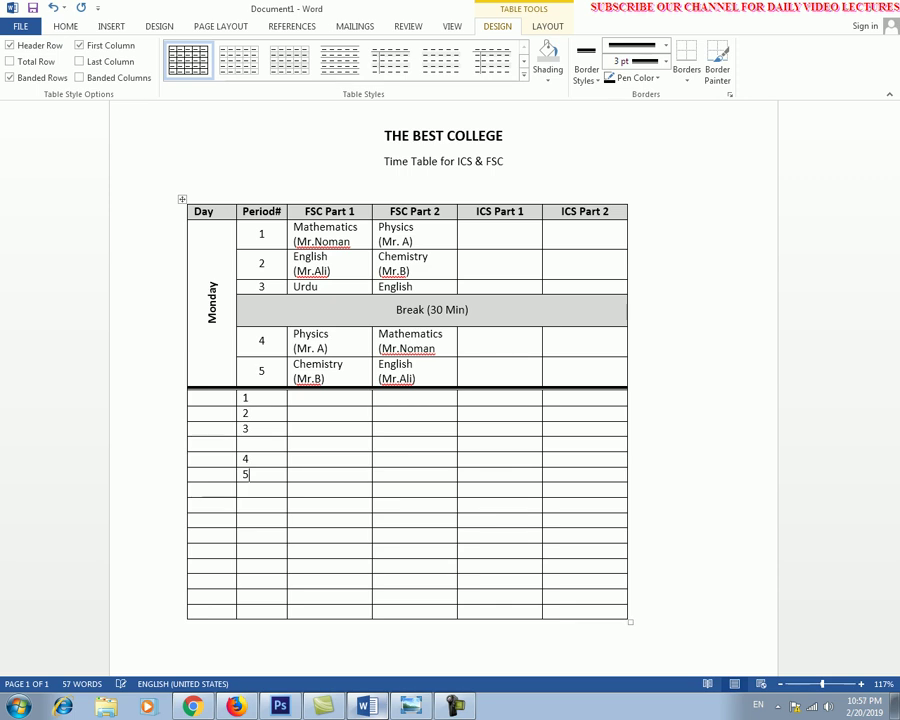
Step: Centre the new period numbers below Monday horizontally in their cells
left_click(257, 404)
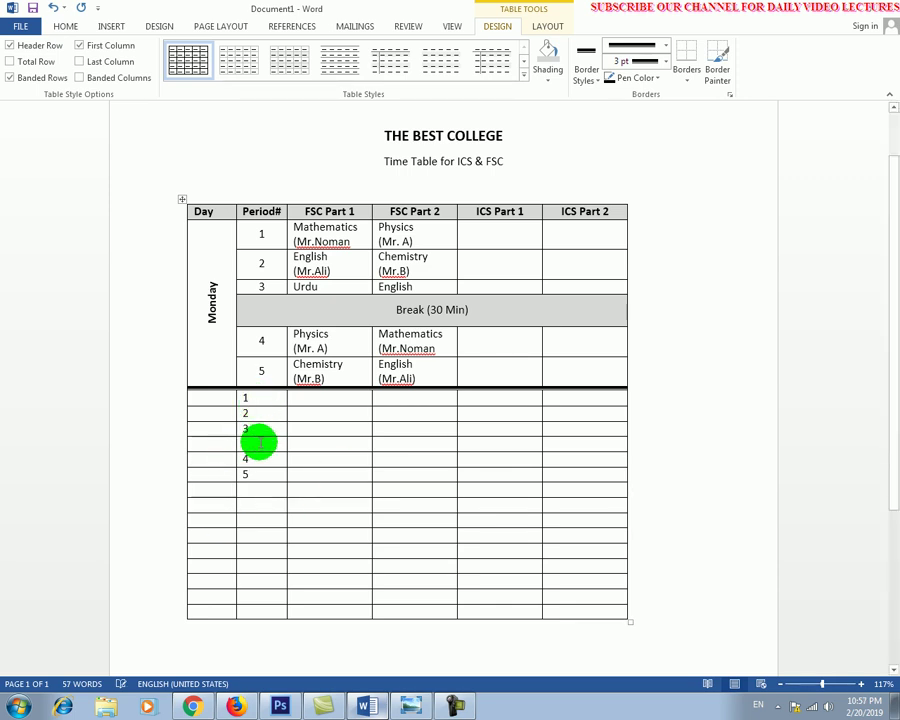
key("shift+Down")
key("shift+Down")
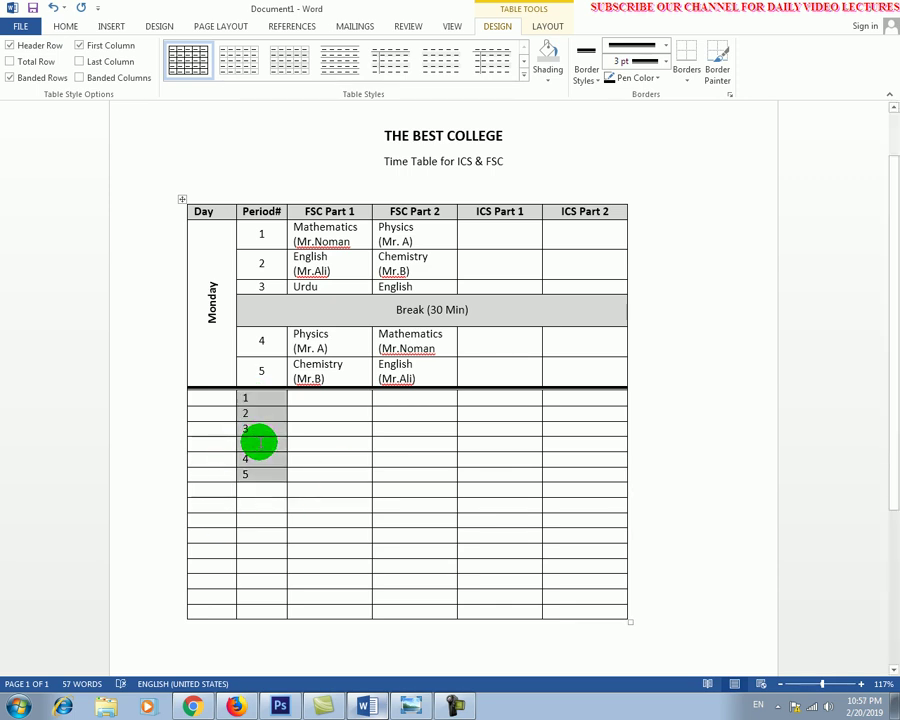
key("ctrl+e")
Step: Set the height of the empty row between the new periods 3 and 4 to 0.4"
left_click(274, 462)
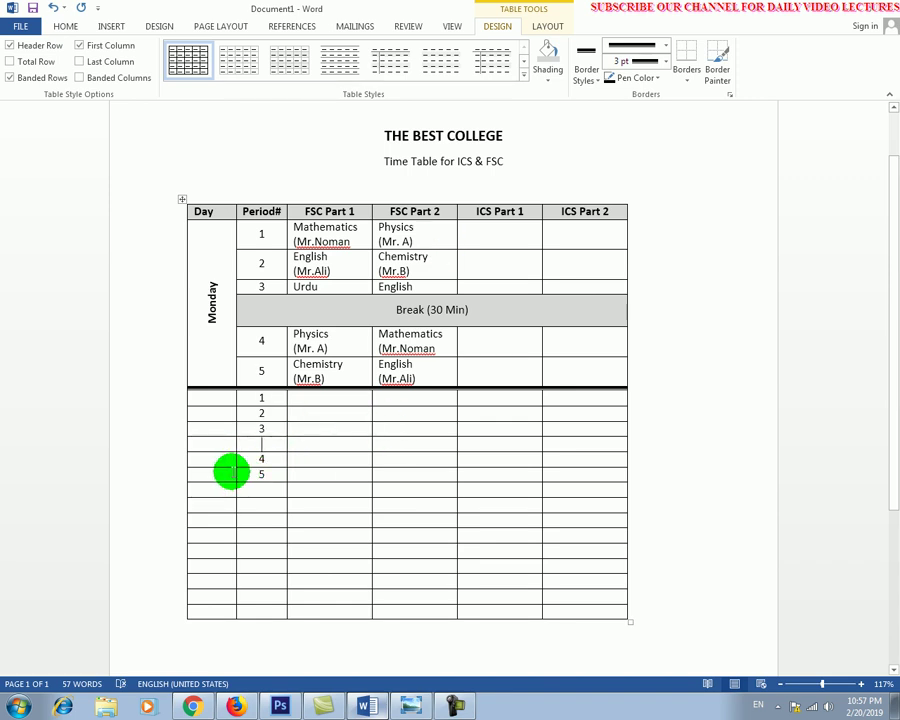
left_click(551, 29)
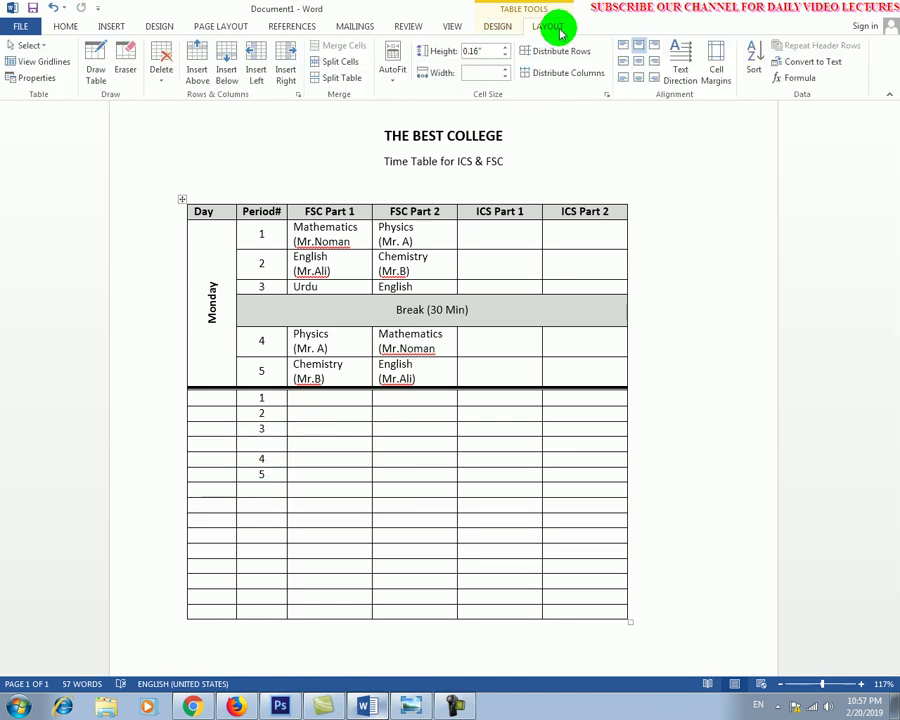
left_click(506, 47)
left_click(506, 47)
left_click(506, 47)
left_click(506, 47)
left_click(506, 57)
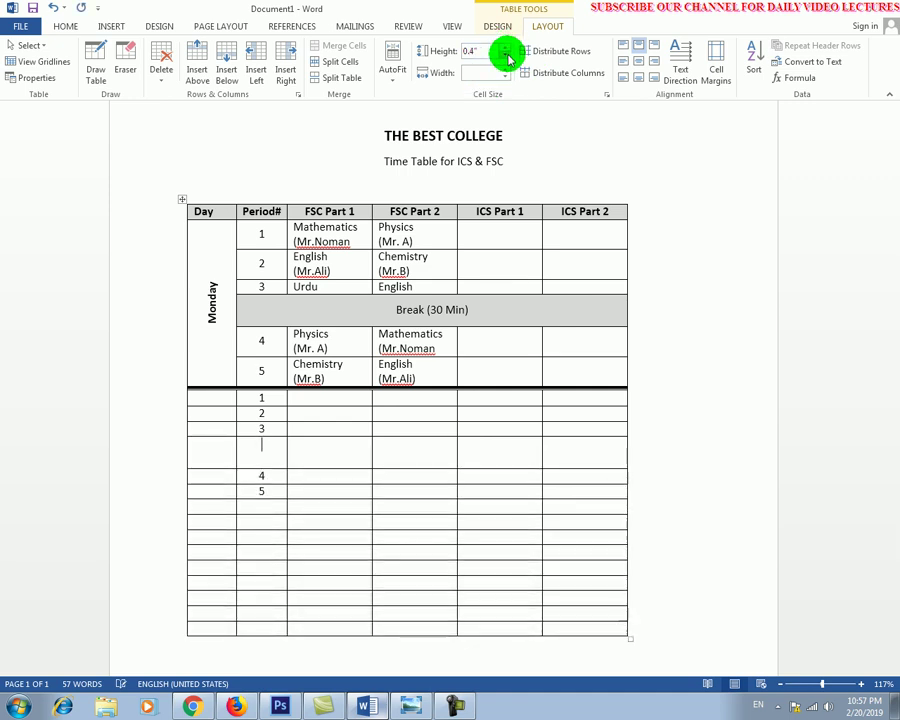
Step: Merge the empty row's cells from Period# through ICS Part 2 and centre the merged cell's content both ways
key("shift+Right")
key("shift+Right")
key("shift+Right")
key("shift+Right")
key("shift+Right")
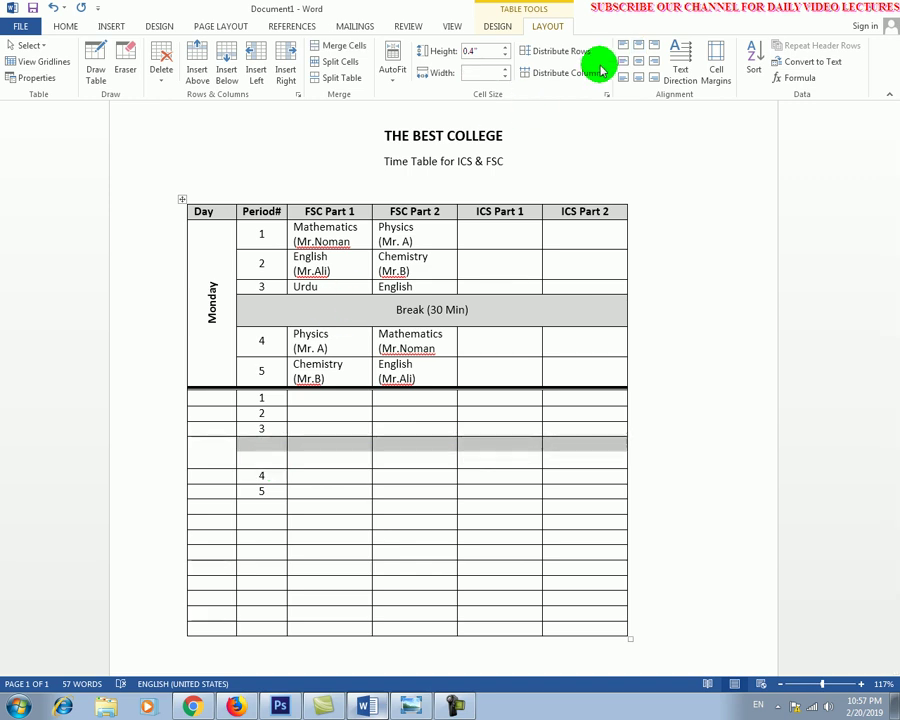
left_click(350, 47)
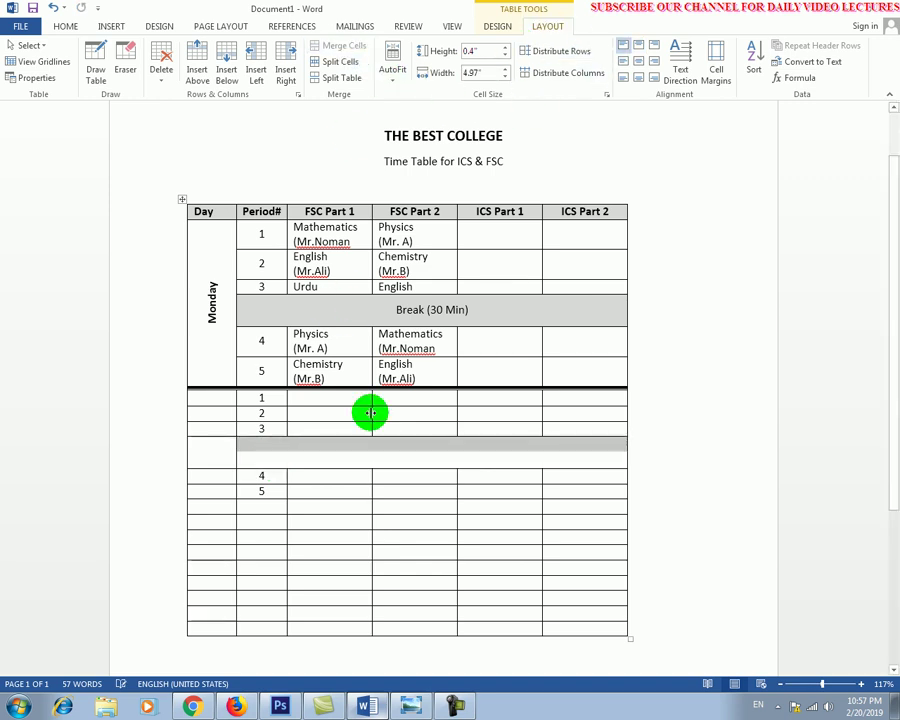
left_click(637, 64)
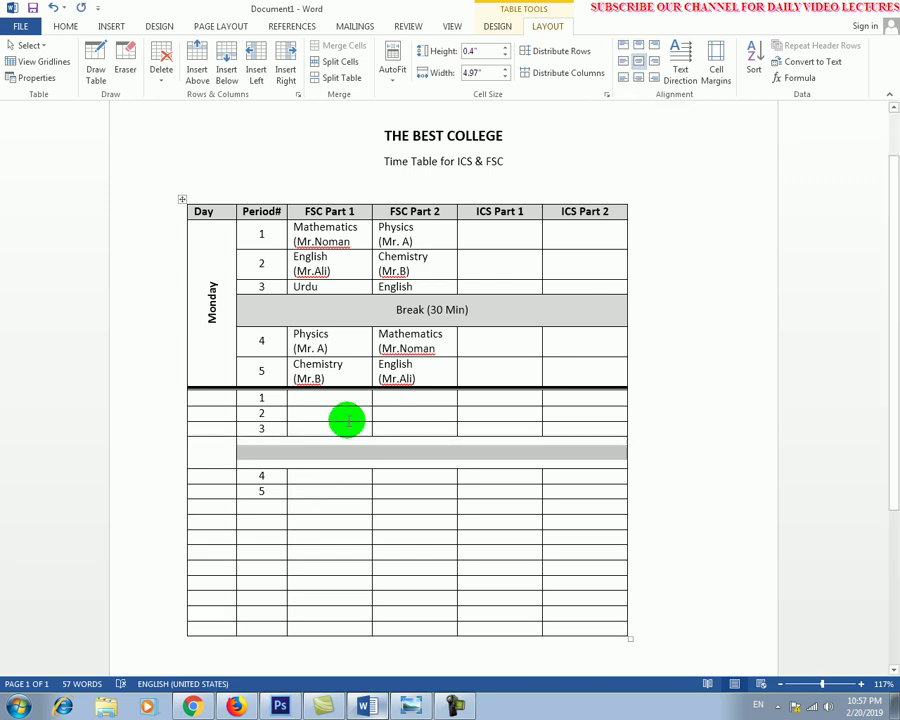
Step: Copy Monday's Break (30 Min) text into the merged break row below and shade that row light grey
double_click(457, 311)
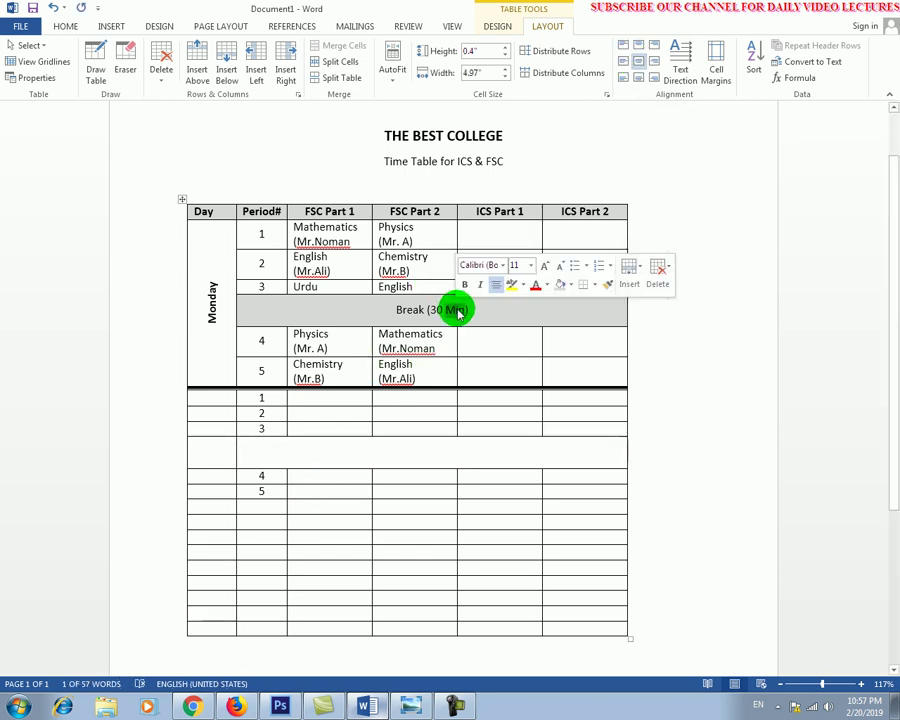
left_click(400, 311)
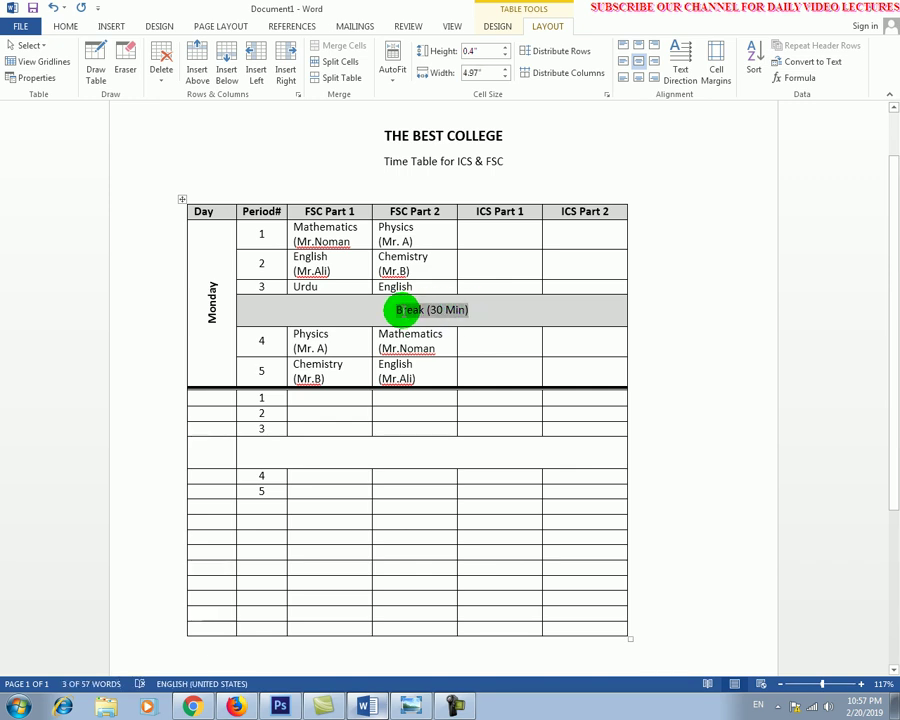
left_click(395, 458)
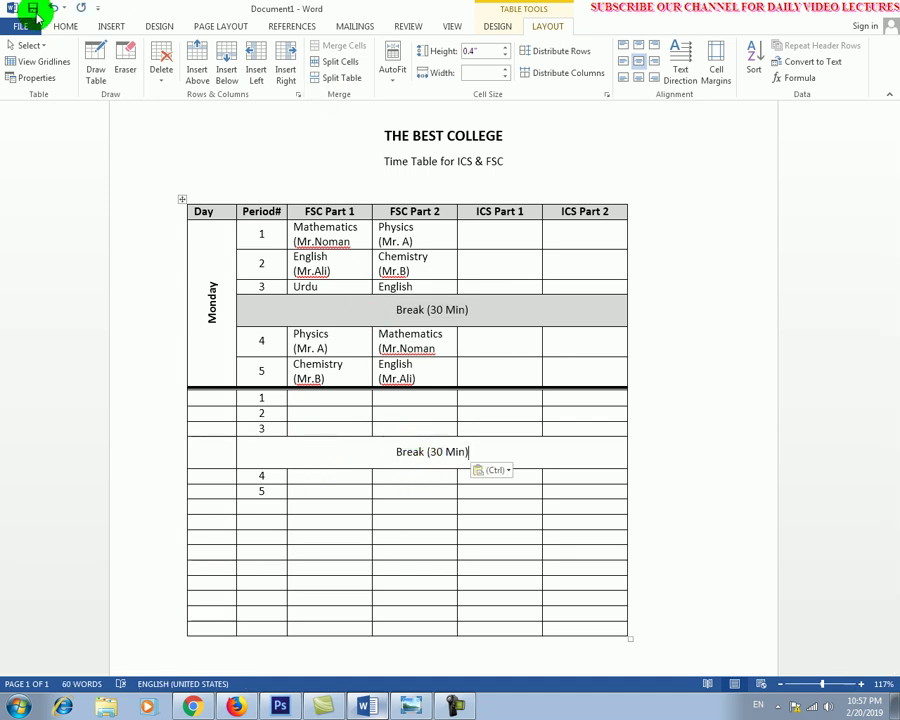
left_click(66, 28)
left_click(413, 72)
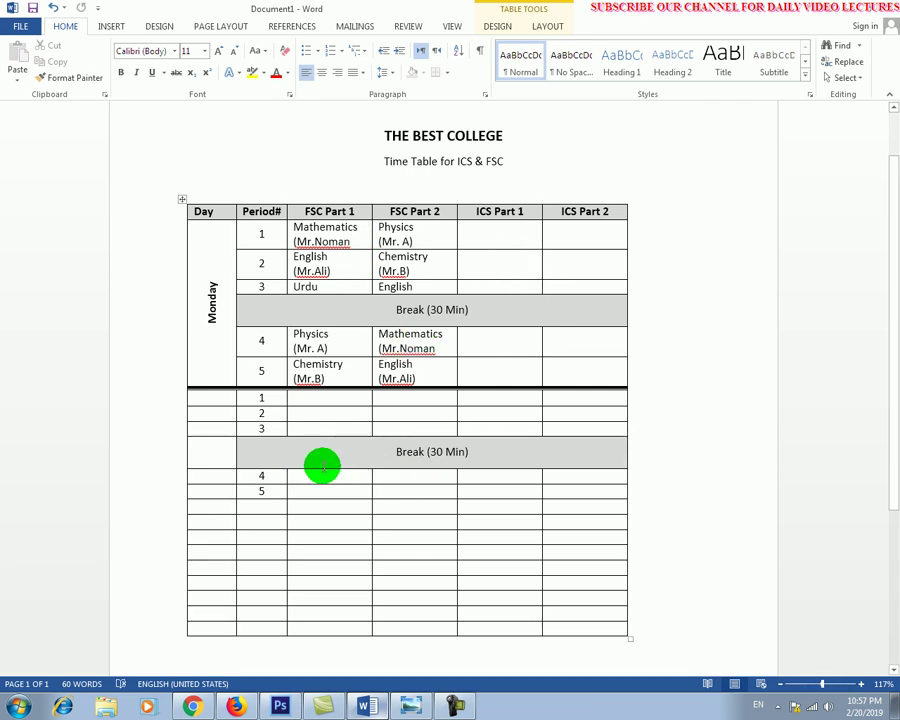
Step: Merge the Day column cells beside the second set of periods 1 to 5, including the break row
left_click(214, 402)
key("shift+Down")
key("shift+Down")
key("shift+Down")
key("shift+Down")
key("shift+Down")
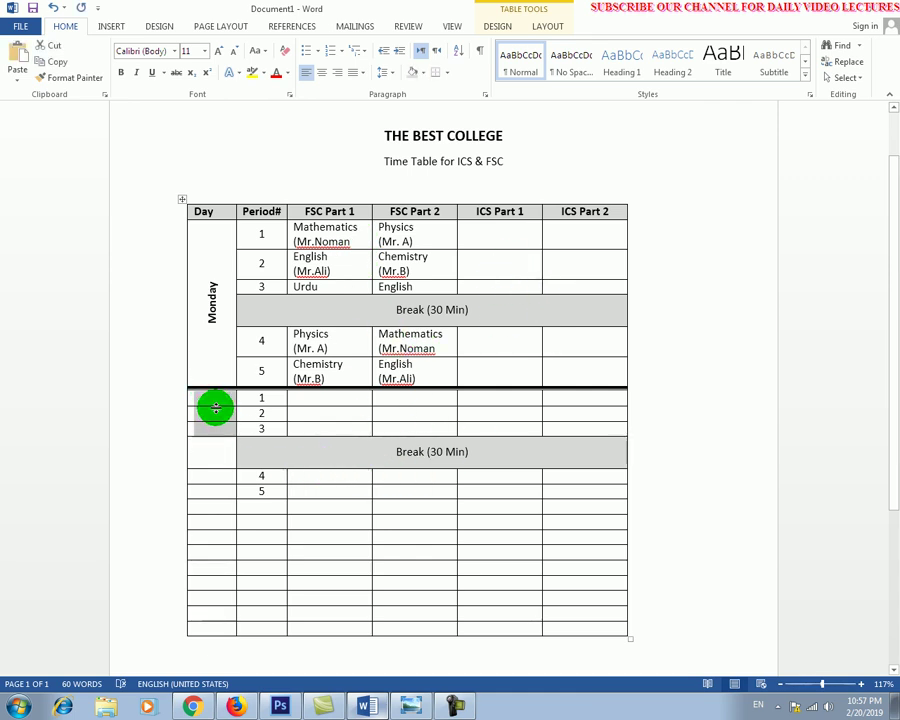
left_click(544, 25)
left_click(340, 45)
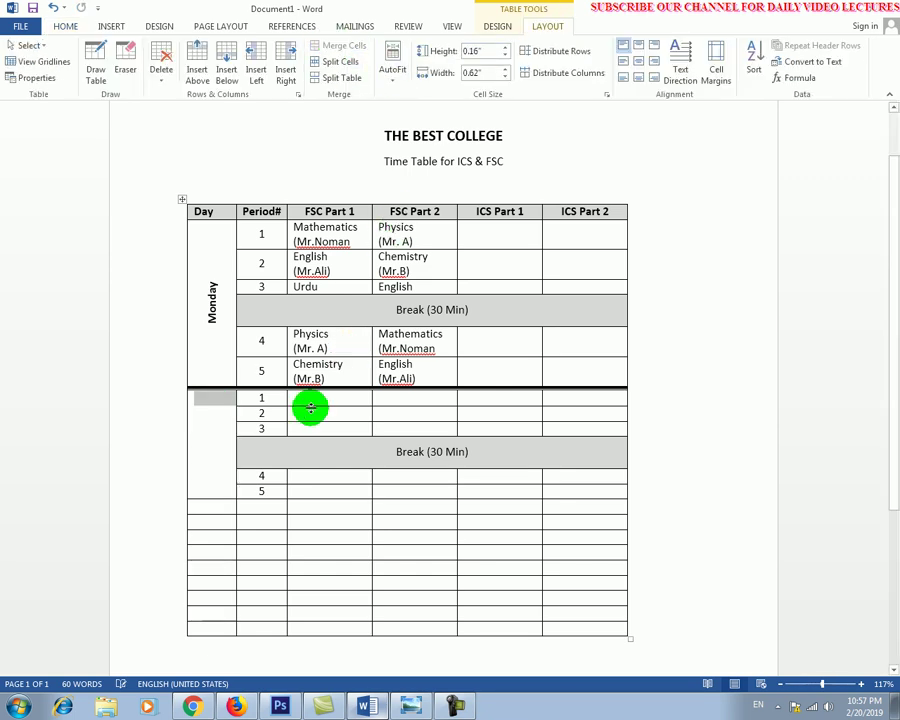
Step: Paint the same 3 pt thick border below the second period 5 row, across the whole table
left_click(287, 430)
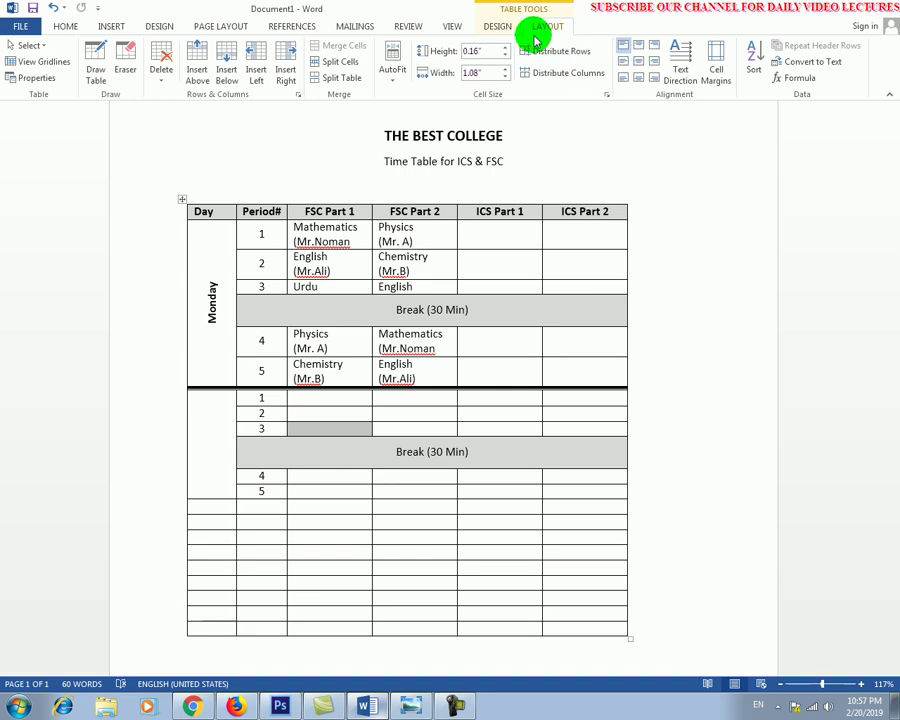
scroll(496, 26, "up", 2)
left_click(500, 27)
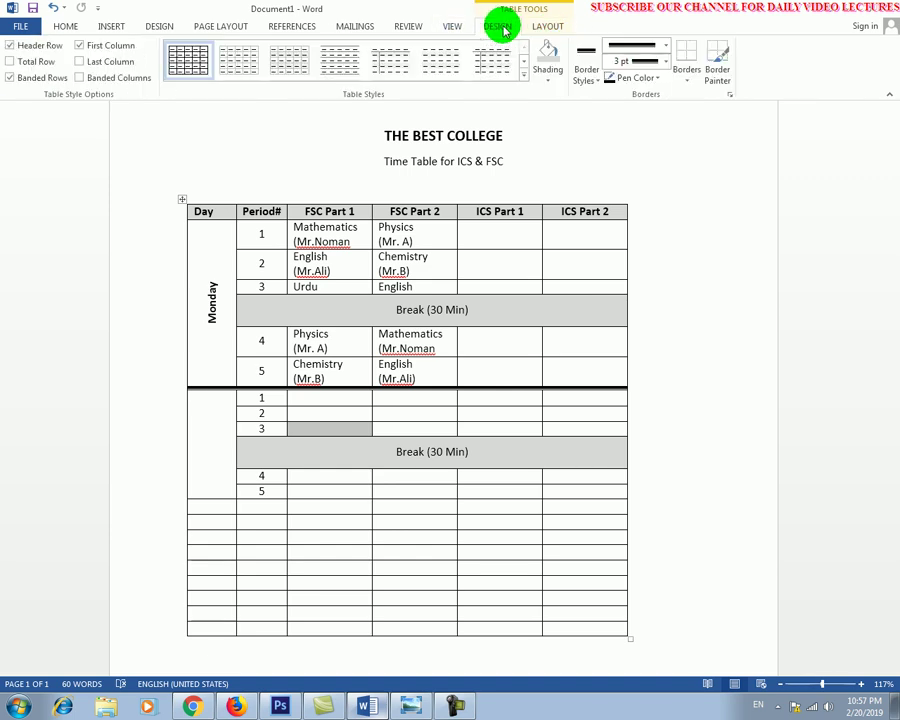
left_click(716, 58)
left_click_drag(193, 497, 577, 498)
key("Escape")
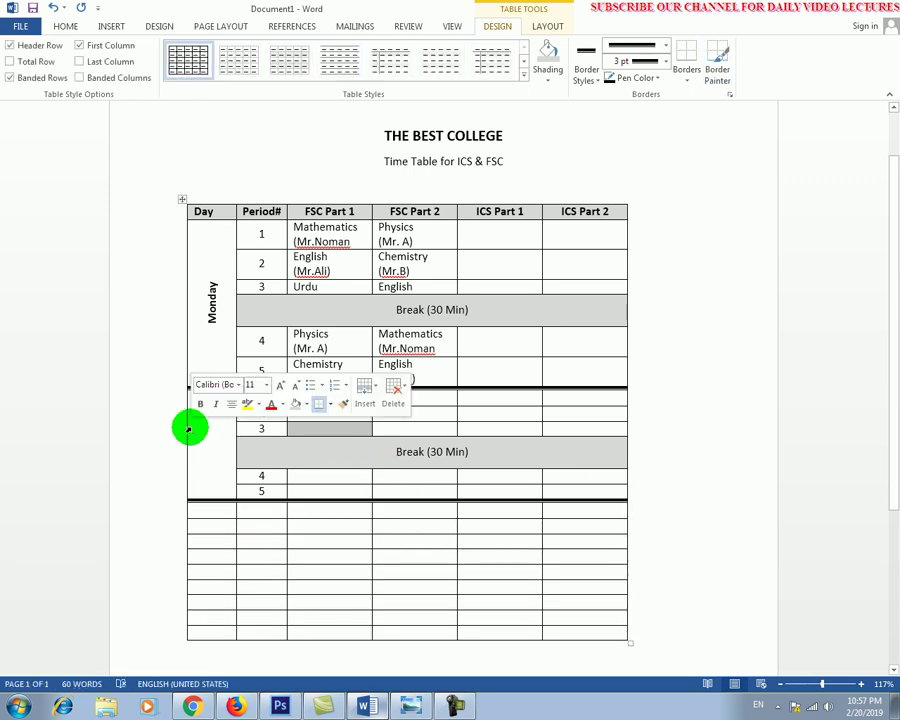
Step: Enter Tuesday in the second merged day cell and rotate its text to read from bottom to top
left_click(214, 426)
type("Tuesday")
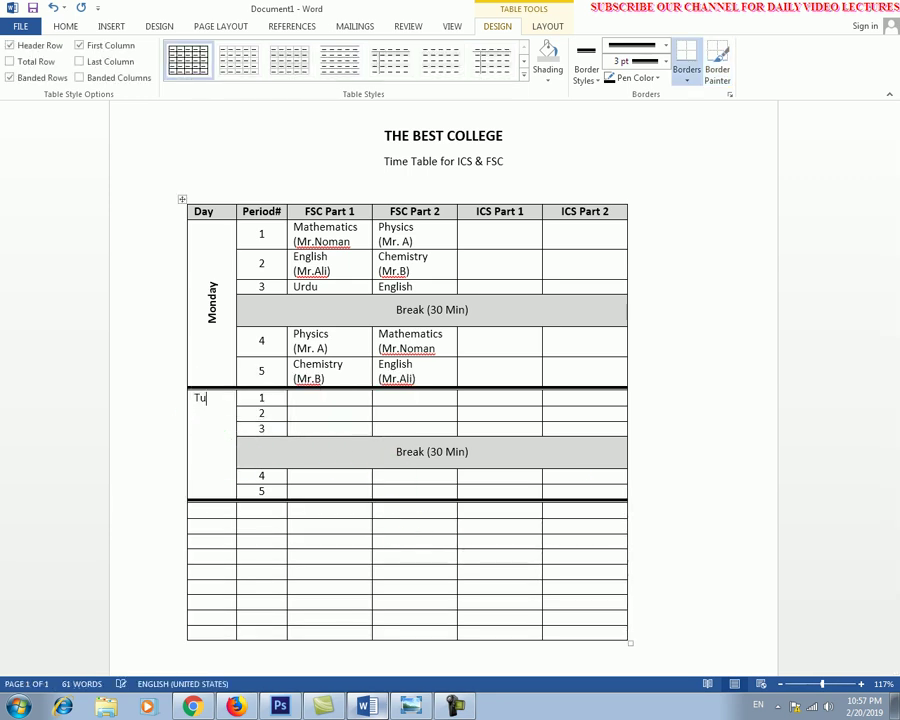
left_click(545, 26)
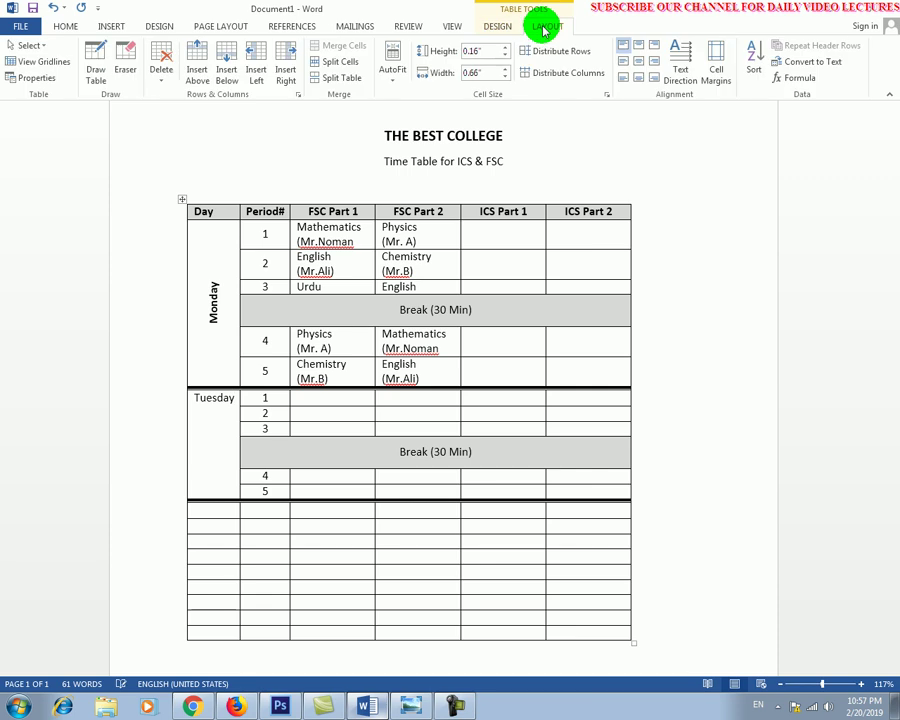
left_click(683, 72)
left_click(683, 72)
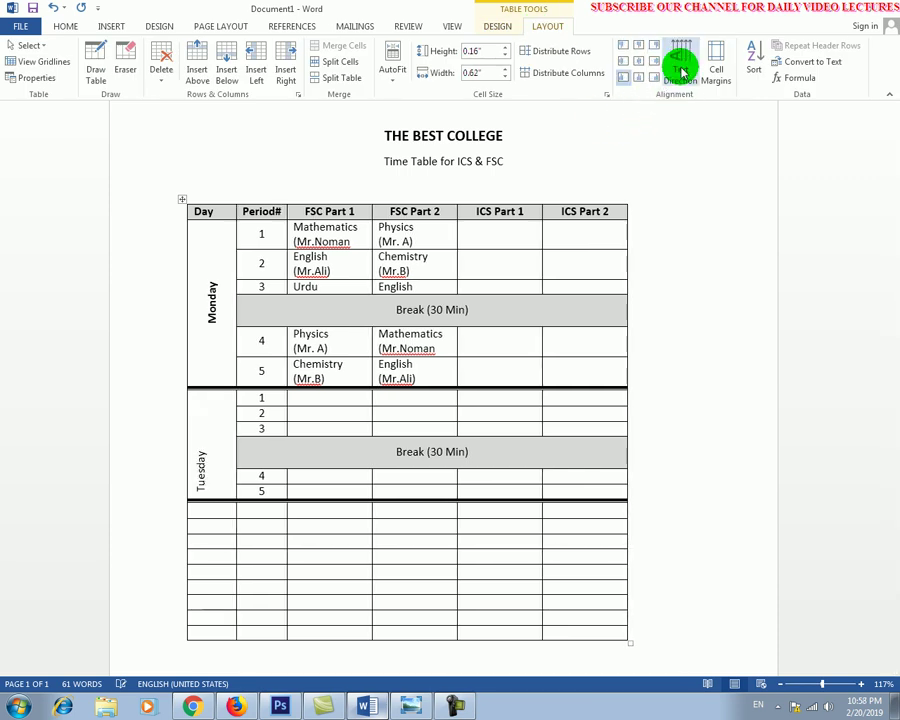
Step: Centre Tuesday both ways in its day cell and make it bold
left_click(219, 416)
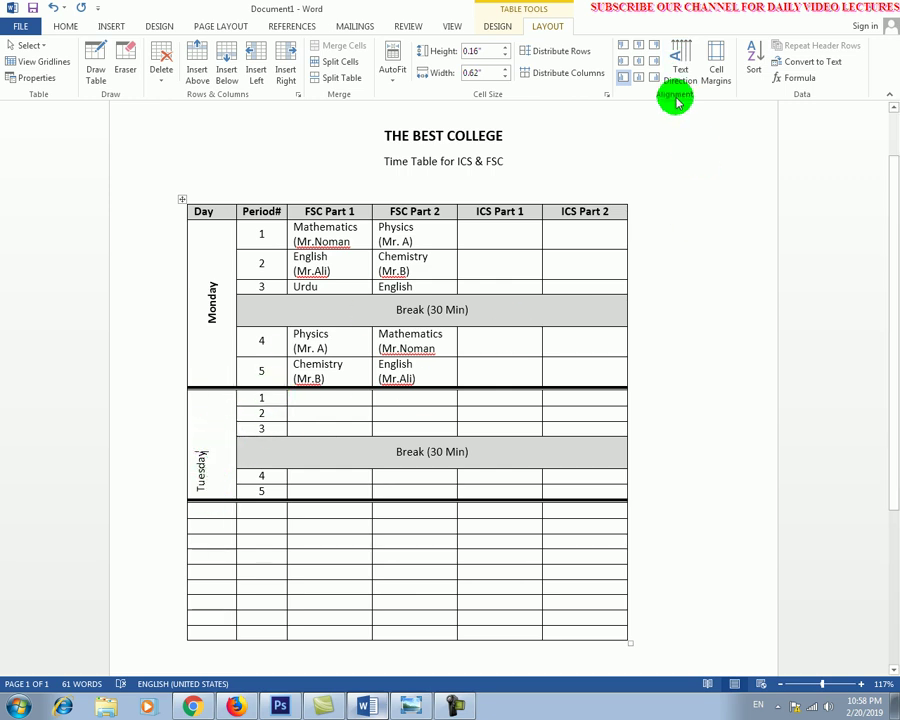
left_click(640, 65)
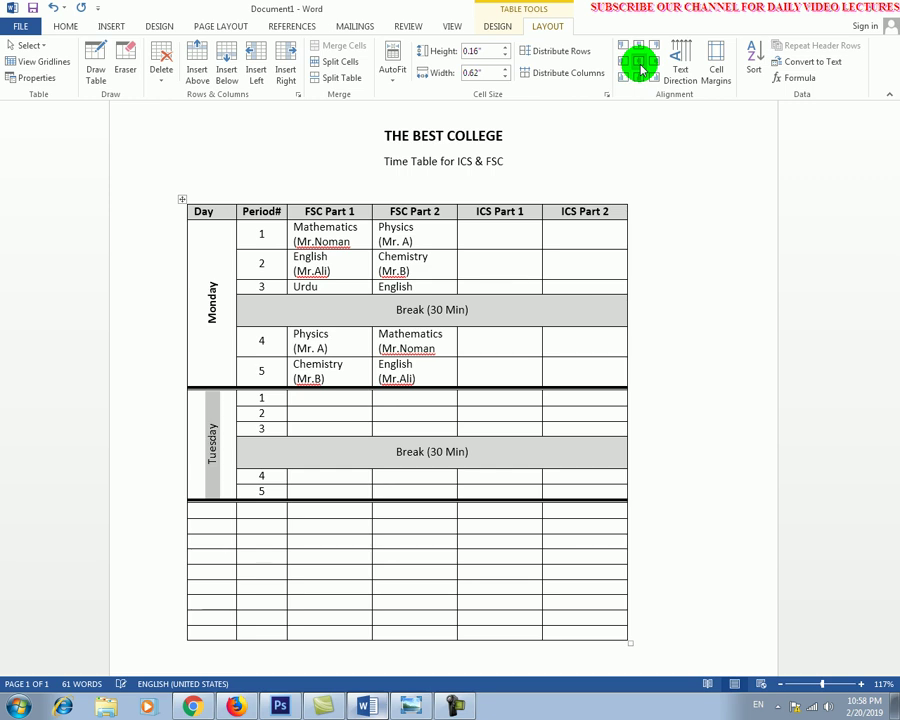
left_click(410, 413)
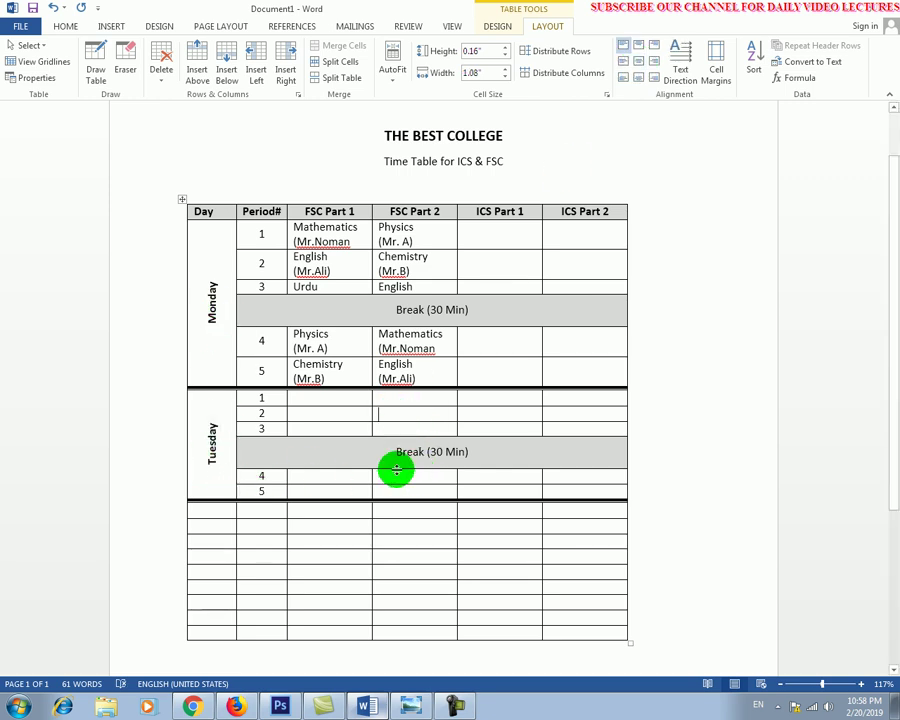
Step: Copy Monday's FSC Part 1 subjects for periods 1 to 3 into the same Tuesday periods
left_click(412, 405)
left_click(327, 397)
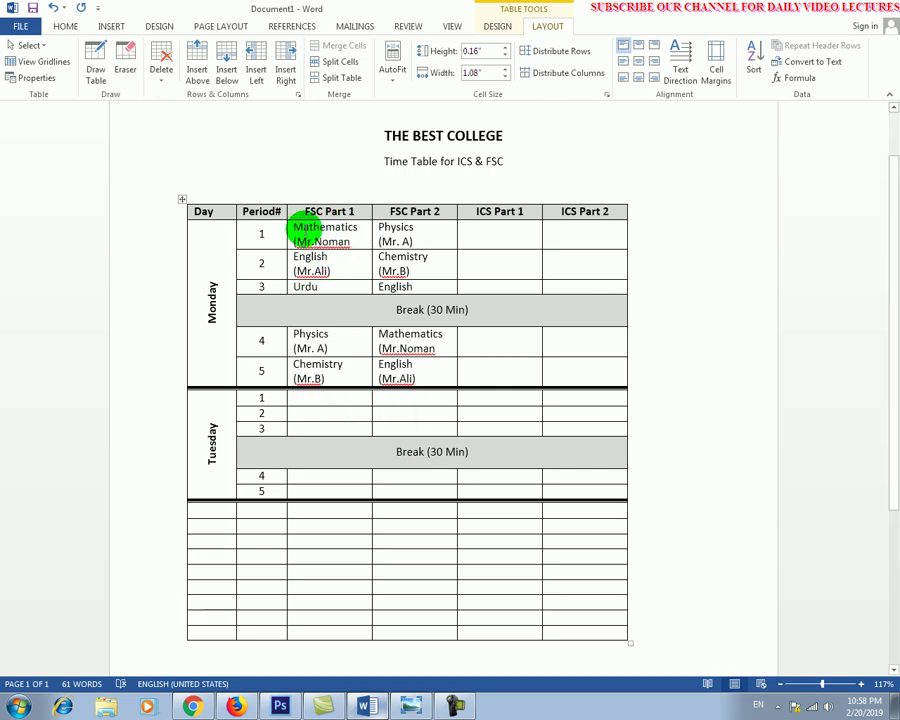
left_click_drag(298, 228, 300, 287)
key("ctrl+c")
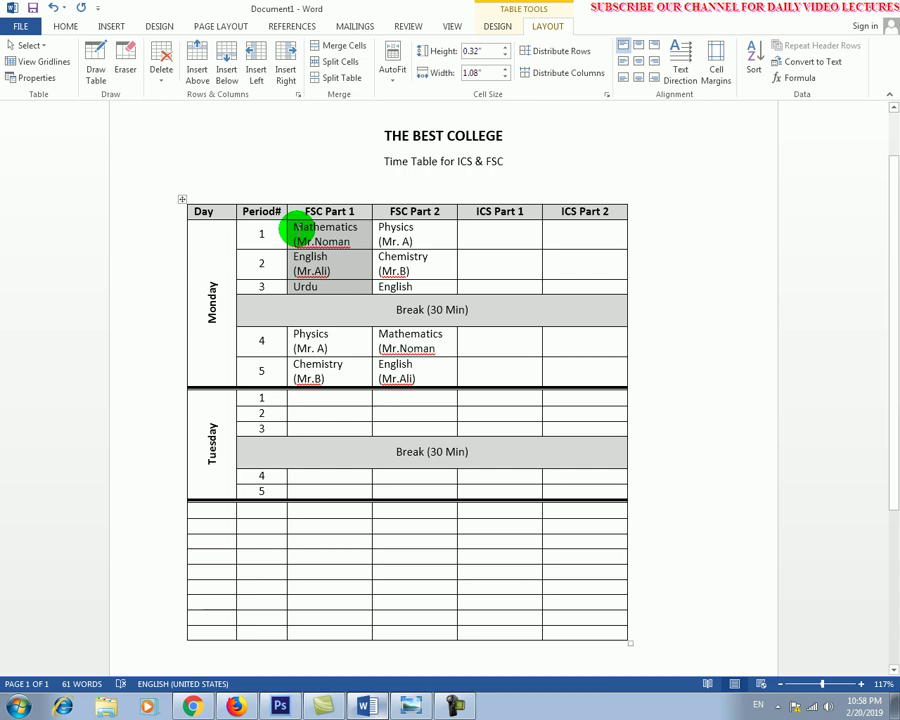
left_click_drag(322, 408, 322, 400)
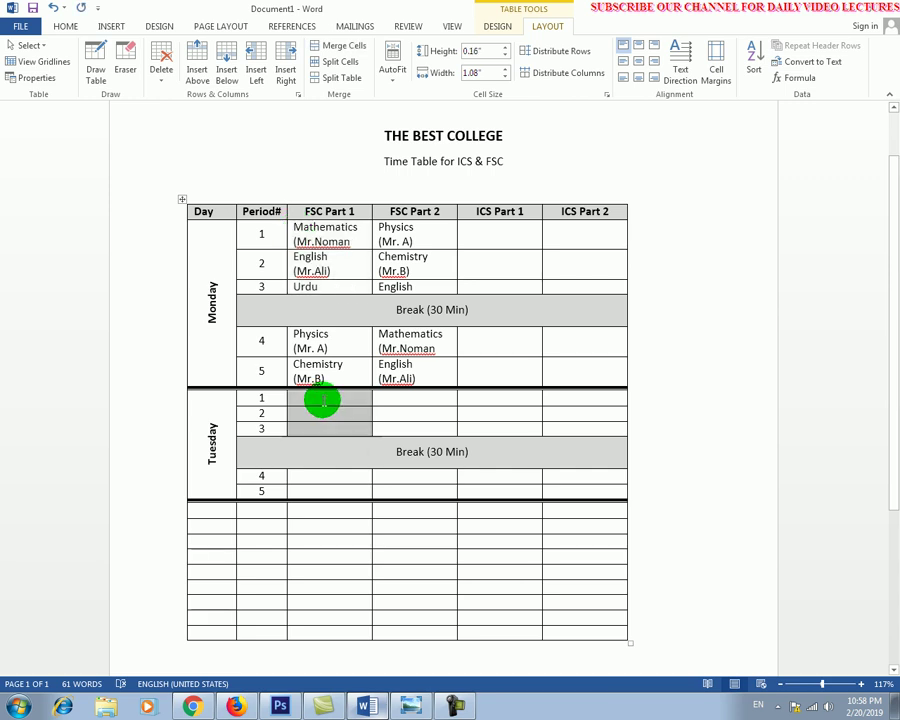
key("ctrl+v")
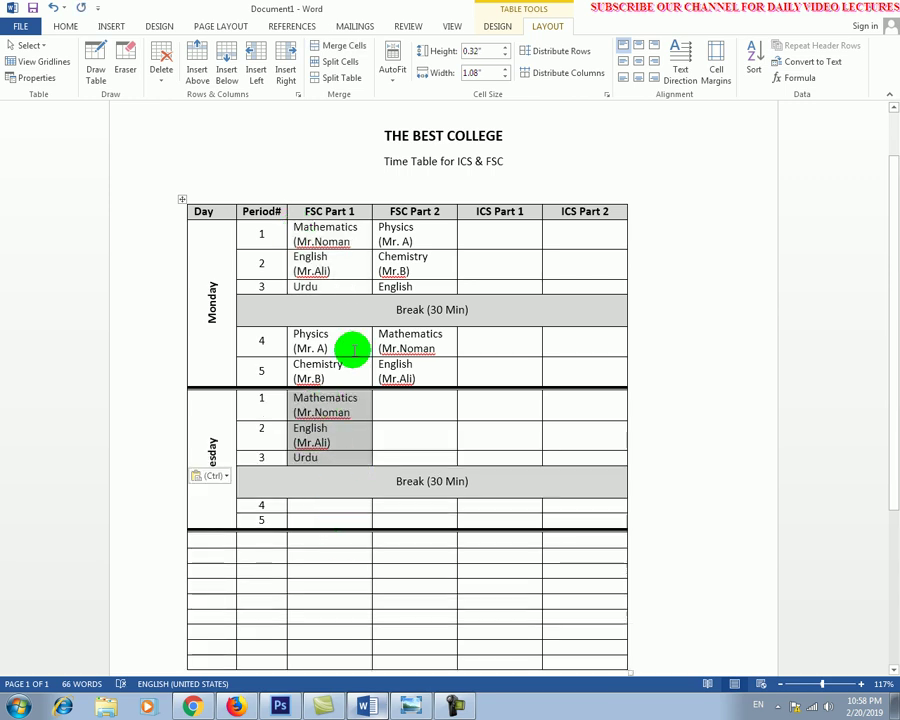
Step: Copy Monday's FSC Part 1 subjects for periods 4 and 5 into the same Tuesday periods
left_click(328, 342)
key("shift+Down")
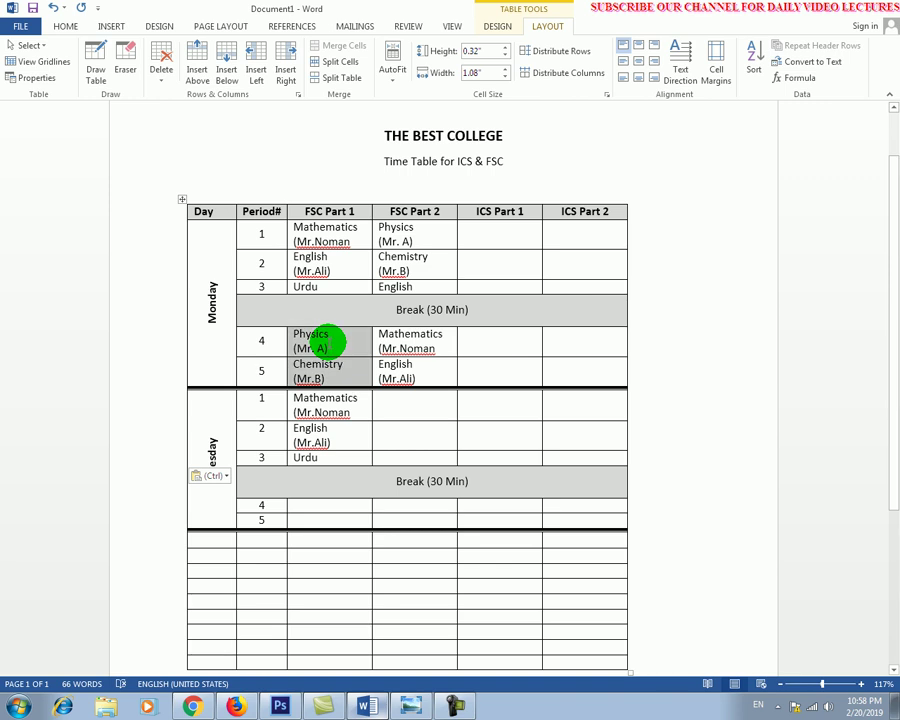
key("ctrl+c")
left_click(345, 505)
key("shift+Down")
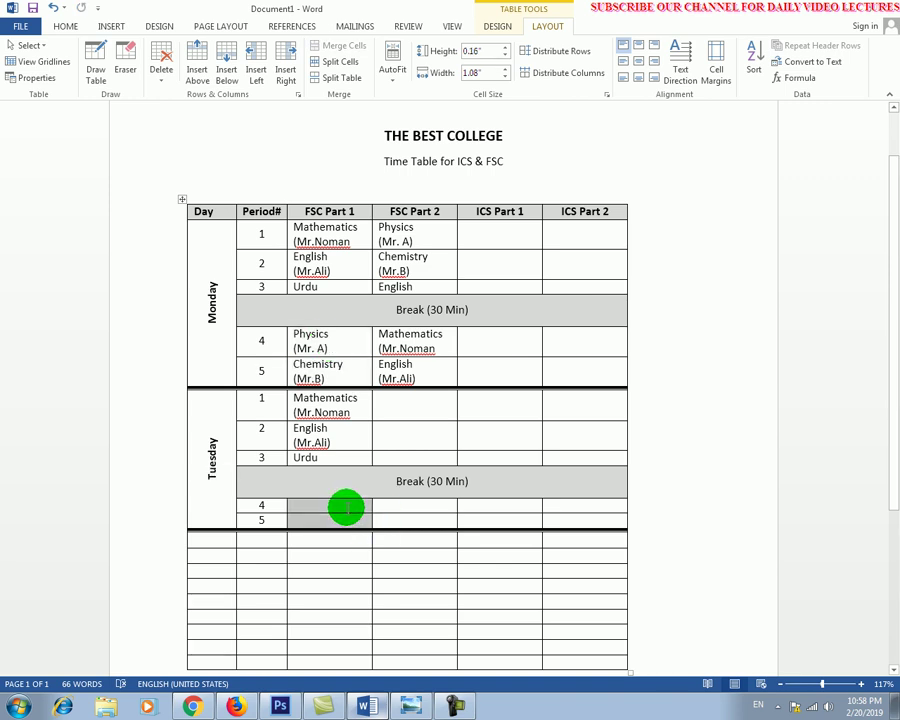
key("ctrl+v")
Step: Copy Monday's FSC Part 2 subjects for periods 1 to 3 into the same Tuesday periods
left_click(394, 524)
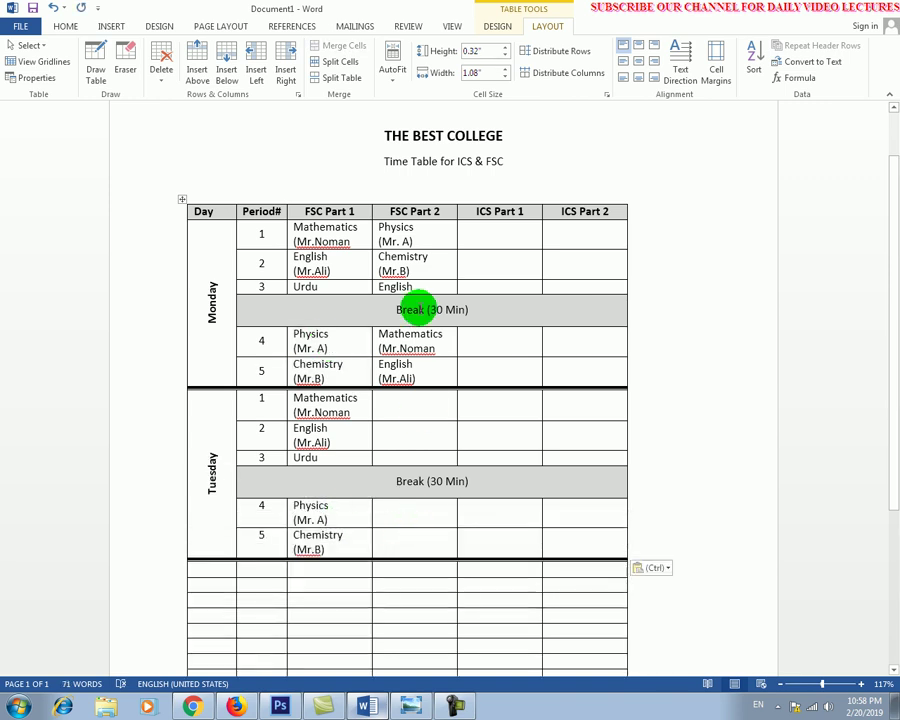
key("shift+Down")
key("shift+Down")
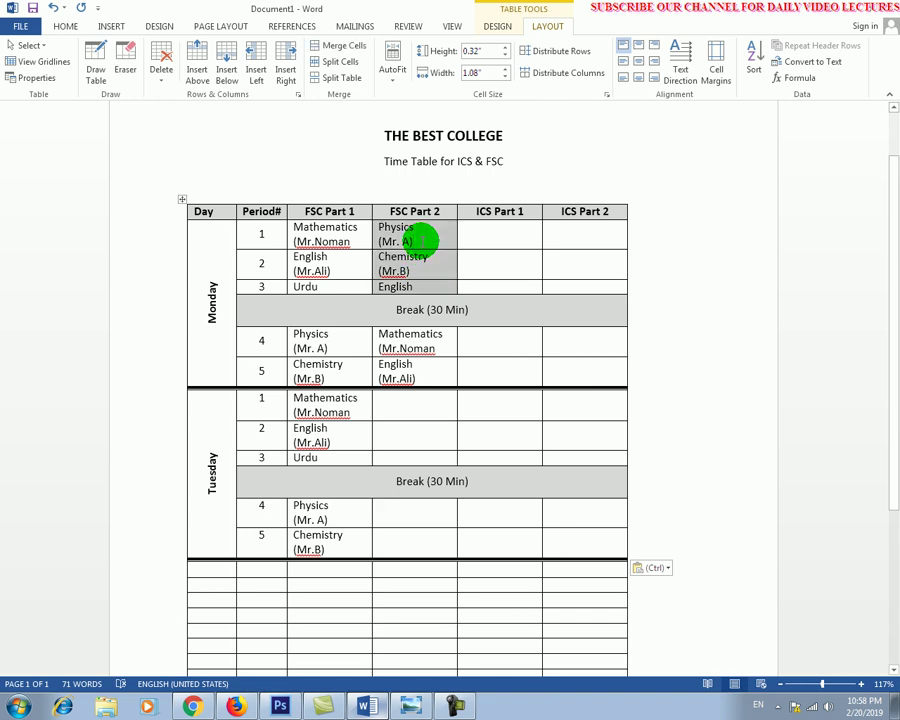
left_click(408, 416)
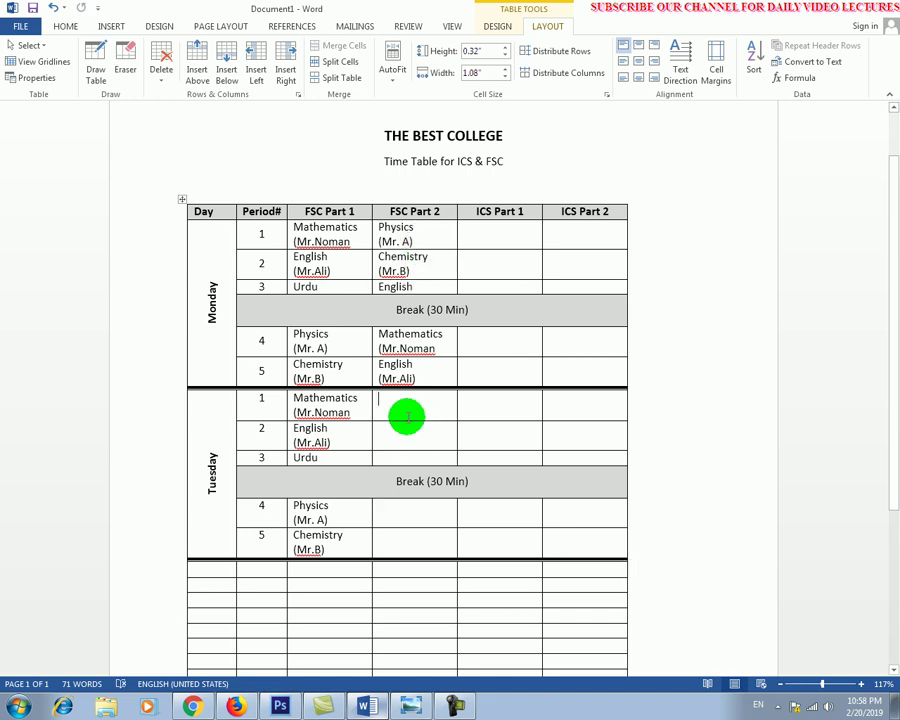
key("shift+Down")
key("shift+Down")
key("ctrl+v")
scroll(428, 481, "down", 1)
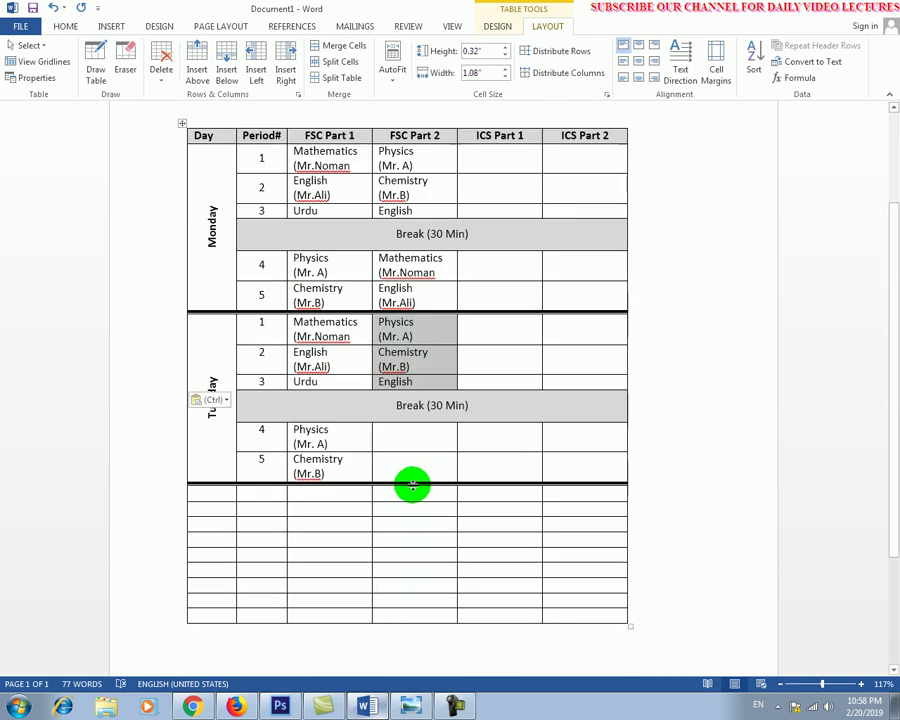
left_click(420, 270)
key("shift+Down")
key("shift+Down")
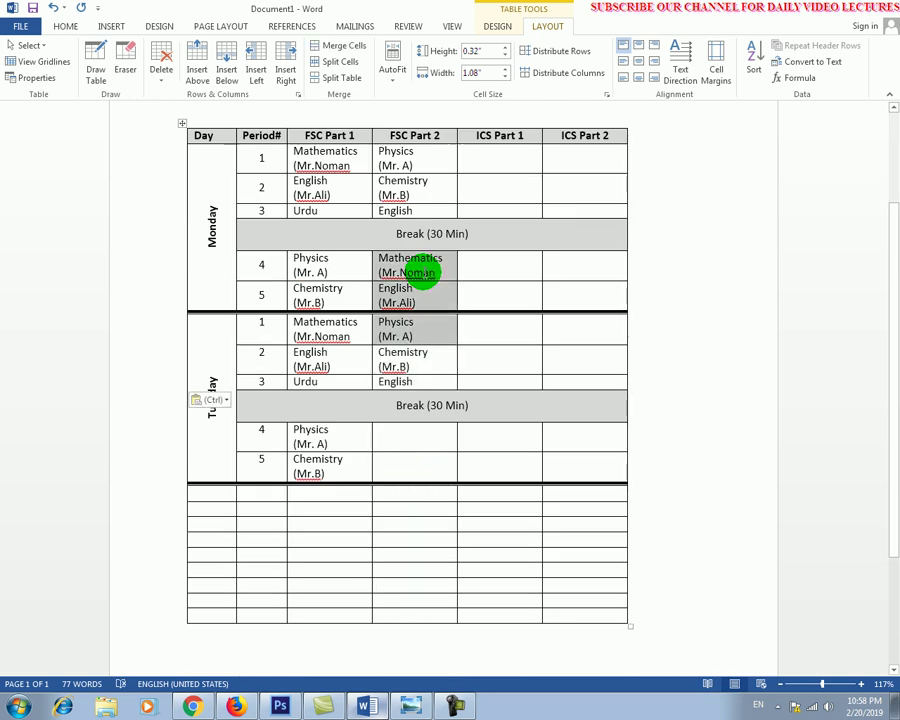
left_click(436, 349)
Step: Copy Monday's FSC Part 2 subjects for periods 1 to 3 into the ICS Part 1 column
left_click(434, 160)
key("shift+Down")
key("shift+Down")
left_click(516, 157)
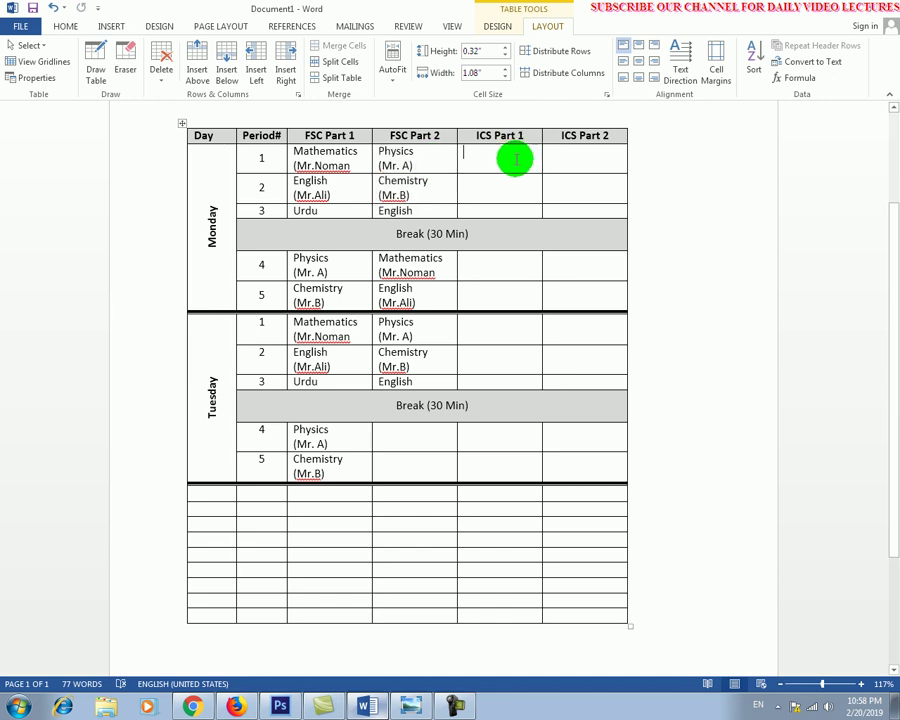
key("shift+Down")
key("shift+Down")
key("ctrl+v")
Step: Paste the same three subjects into Monday's ICS Part 2 cells for periods 1 to 3
left_click(607, 168)
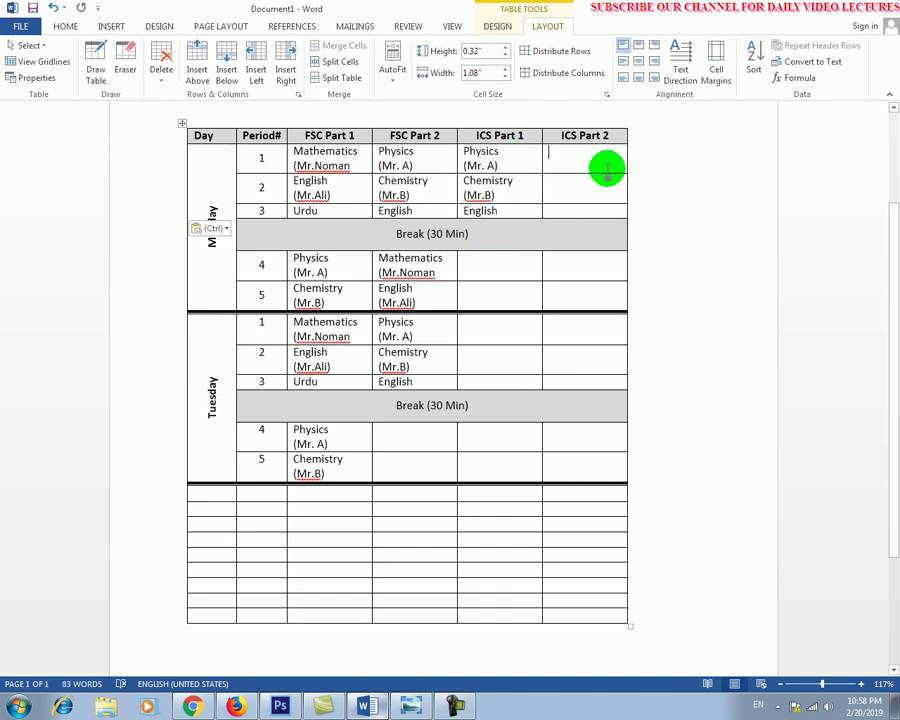
key("shift+Down")
key("shift+Down")
key("ctrl+v")
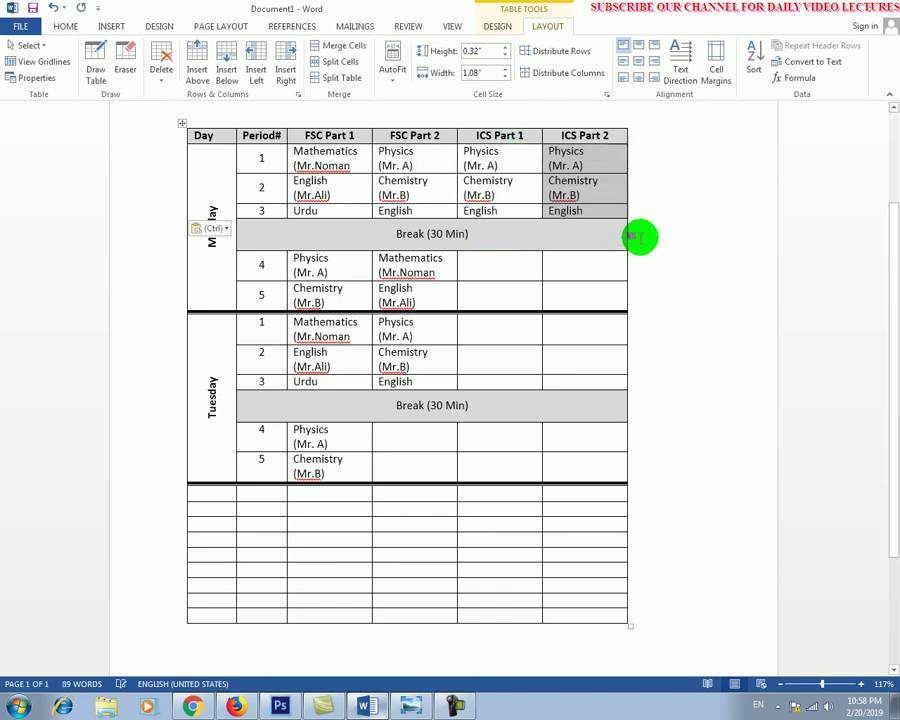
Step: Enlarge the text of the whole header row, from Day to ICS Part 2, by two points
scroll(422, 398, "up", 3)
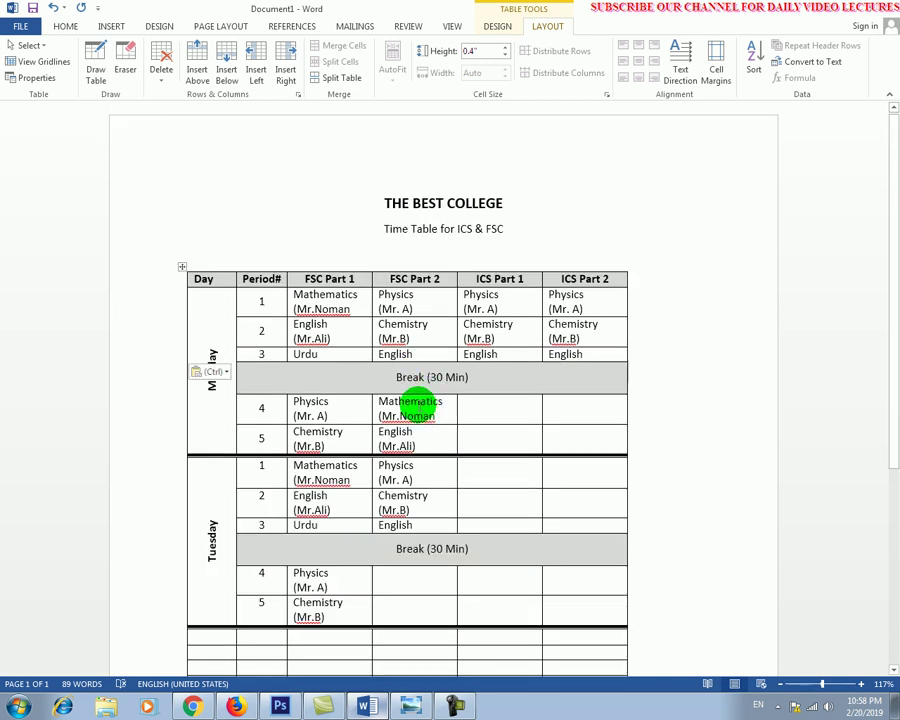
left_click(203, 278)
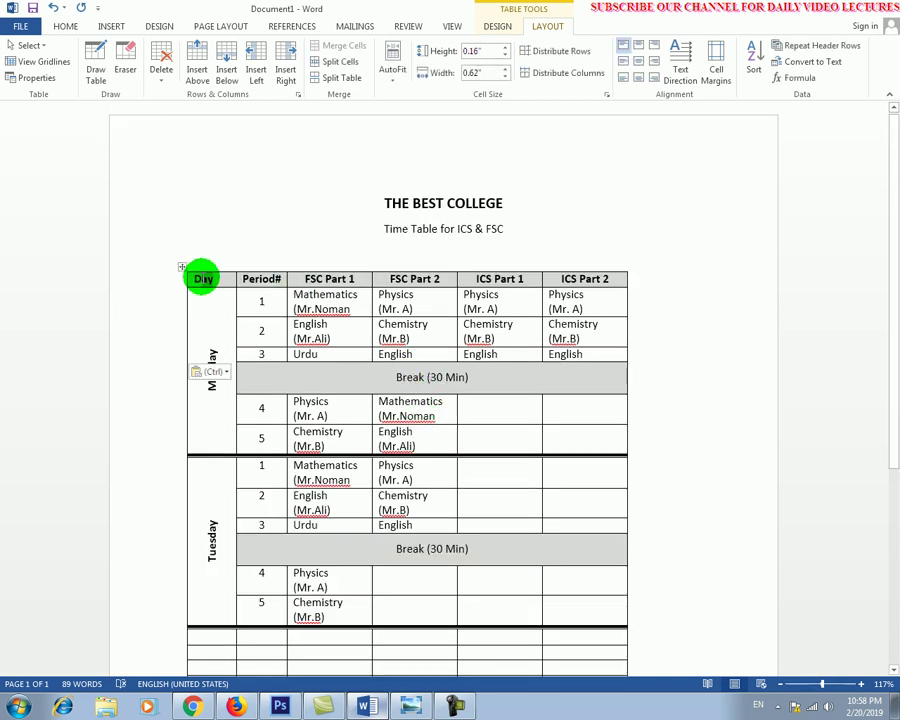
key("shift+Right")
key("shift+Right")
key("shift+Right")
key("shift+Right")
key("shift+Right")
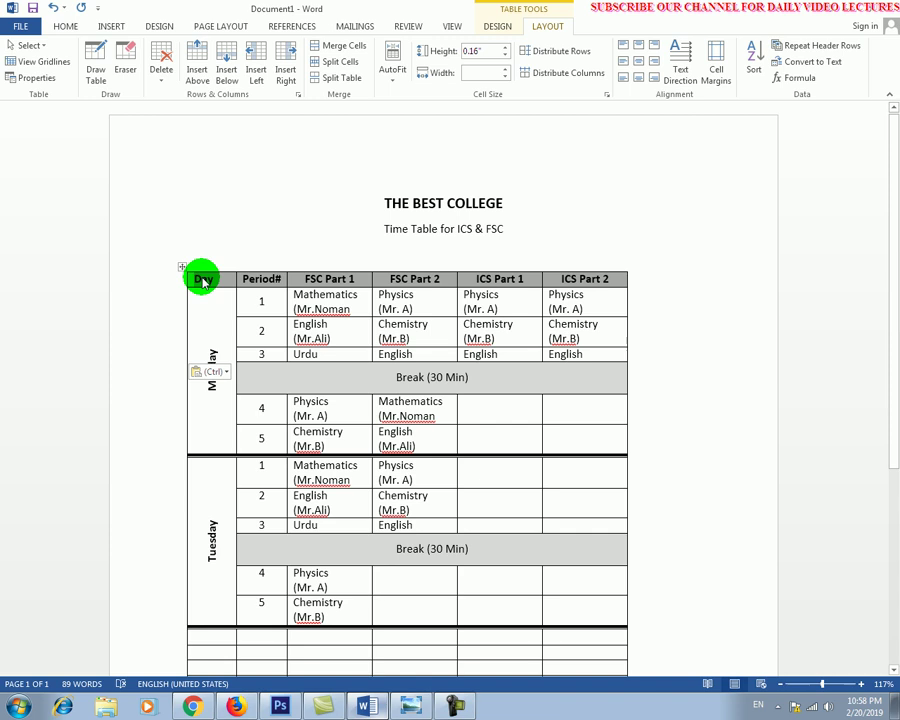
key("ctrl+bracketright")
key("ctrl+bracketright")
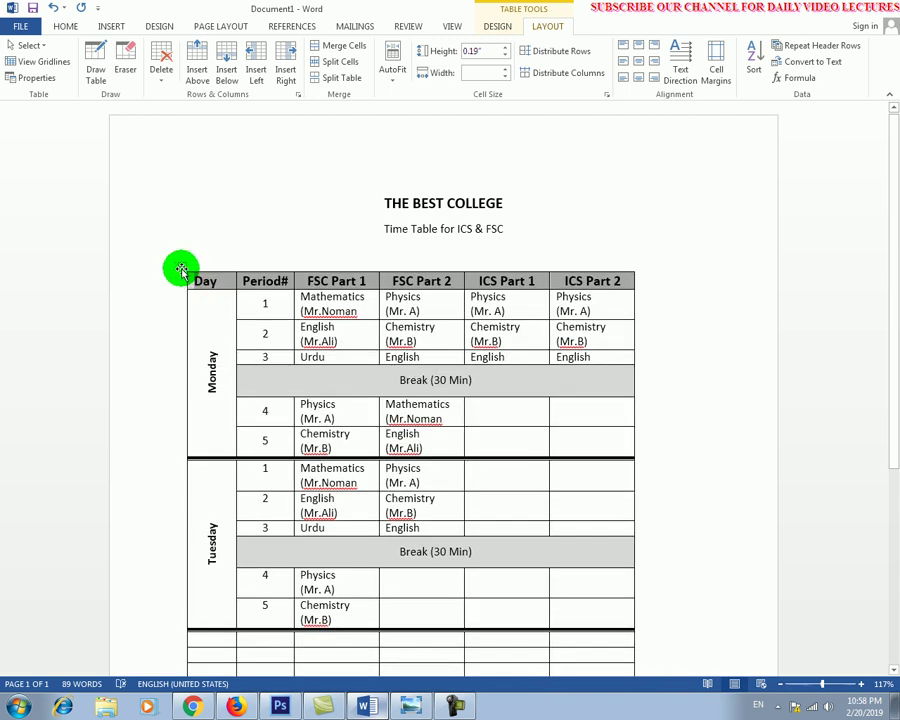
Step: Centre the entire time table horizontally on the page
left_click(182, 267)
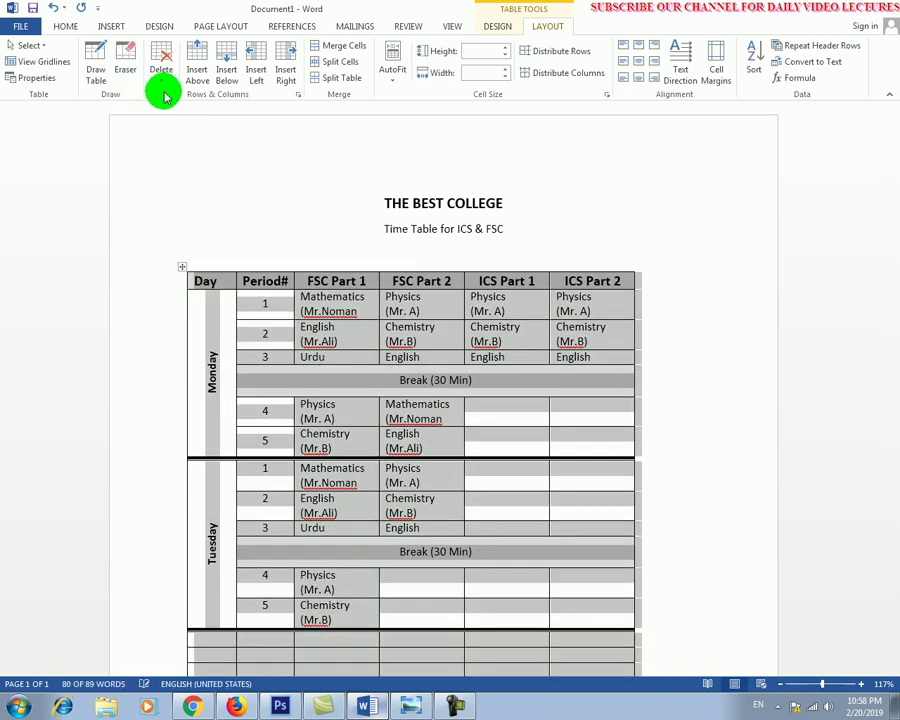
key("ctrl+e")
left_click(435, 375)
scroll(435, 375, "down", 2)
scroll(438, 420, "down", 3)
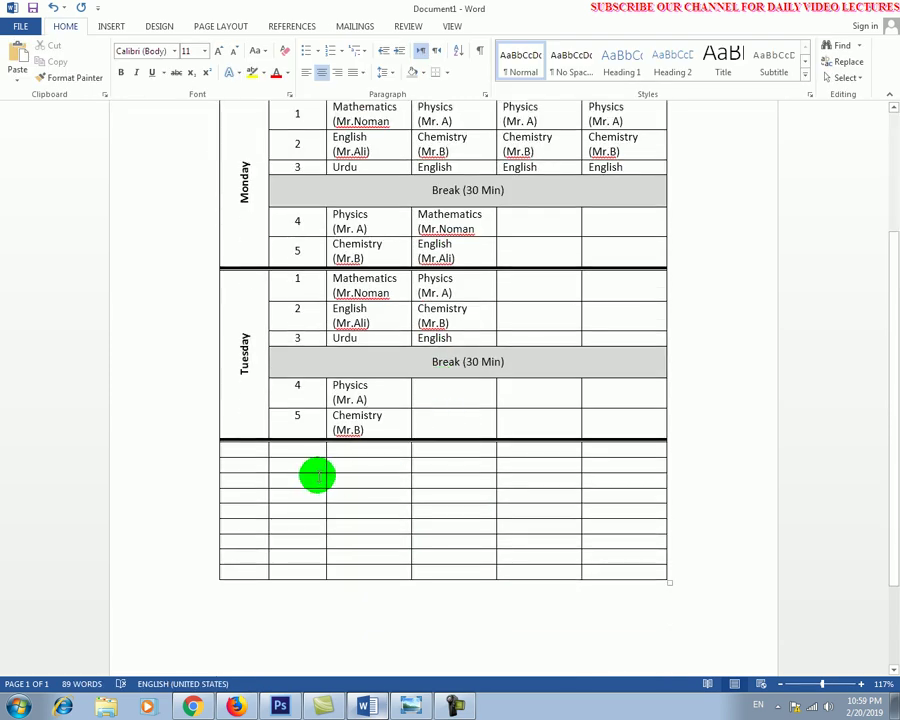
left_click(293, 452)
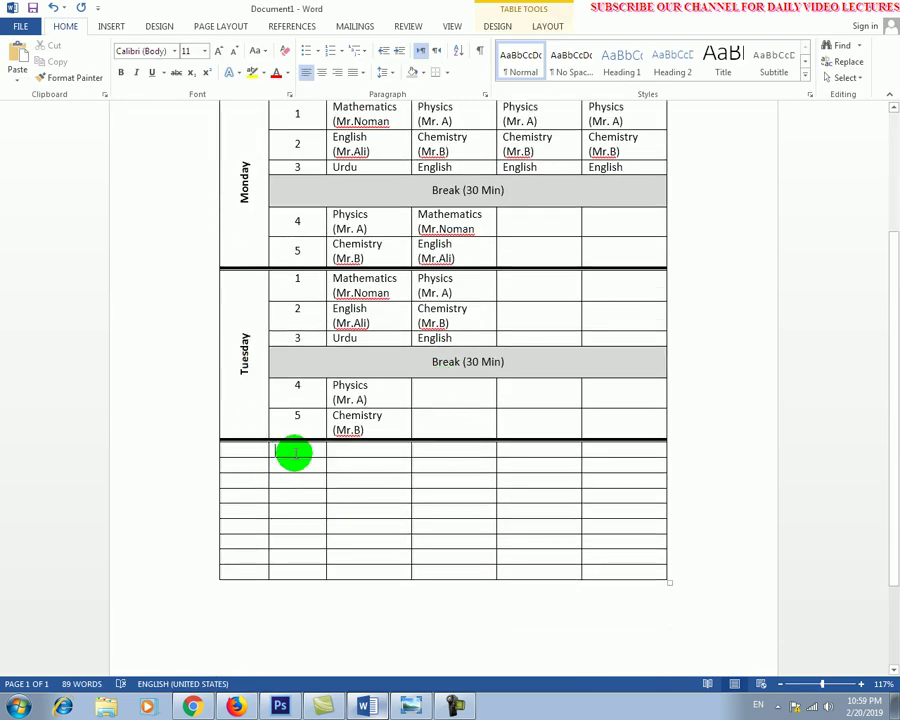
scroll(324, 290, "up", 2)
left_click(305, 244)
left_click(310, 461)
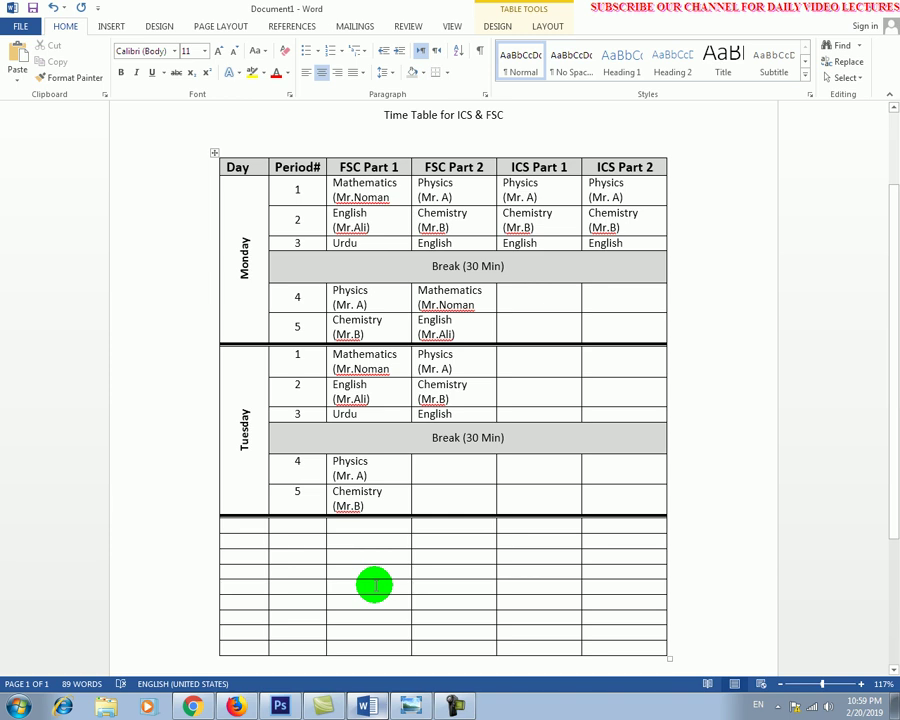
left_click(648, 165)
left_click(449, 167)
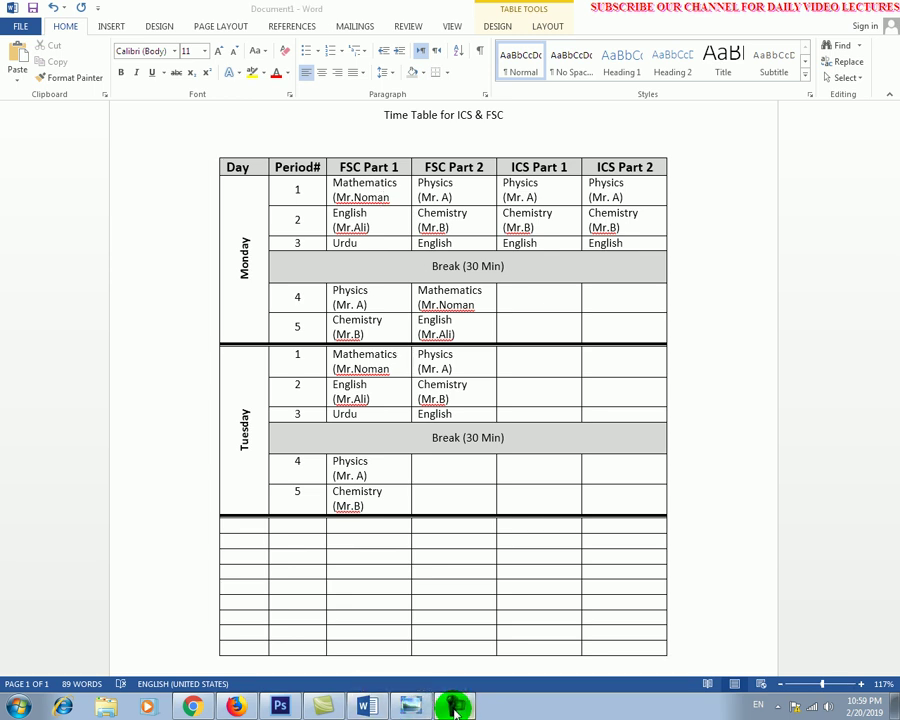
left_click(455, 706)
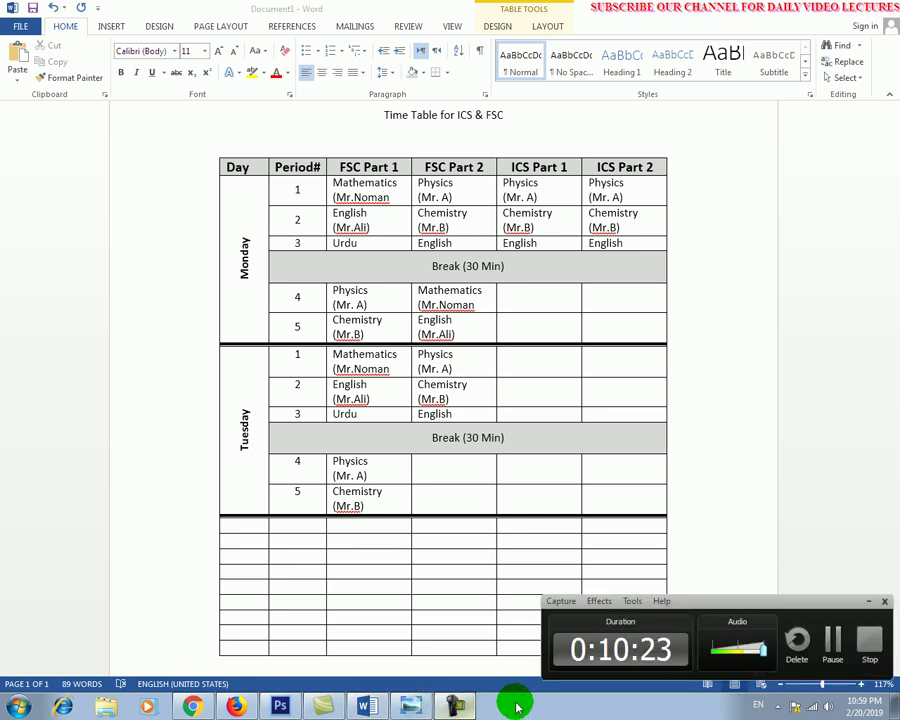